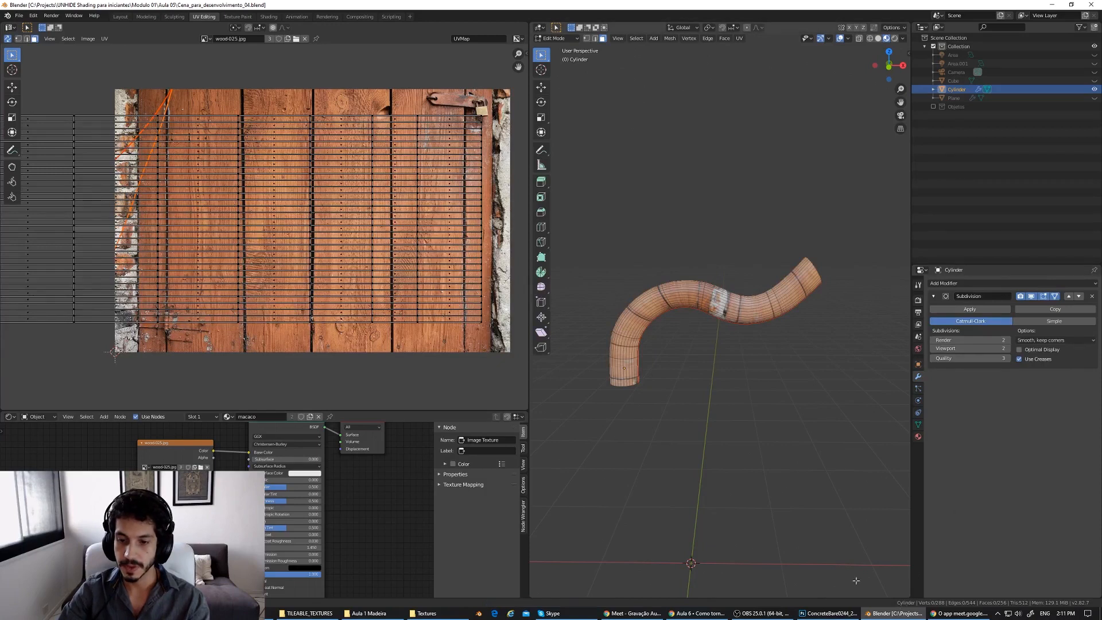
Step: Switch to Photoshop and close the ConcreteBare0244_2_L.jpg image and the TILEABLE_TEXTURES folder window
click(830, 613)
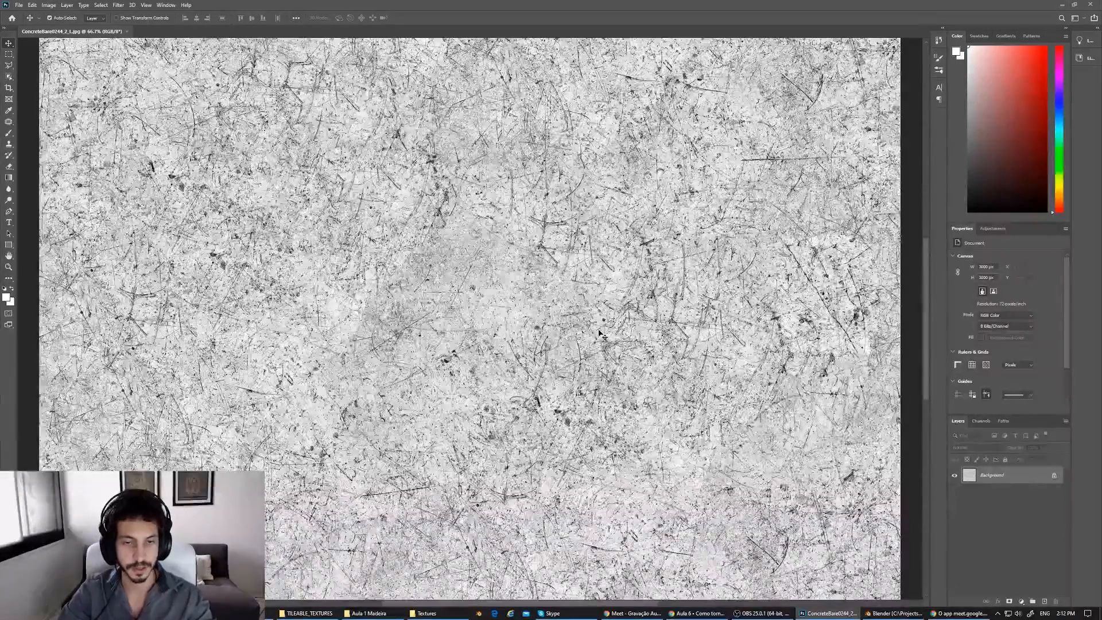
key(ctrl+w)
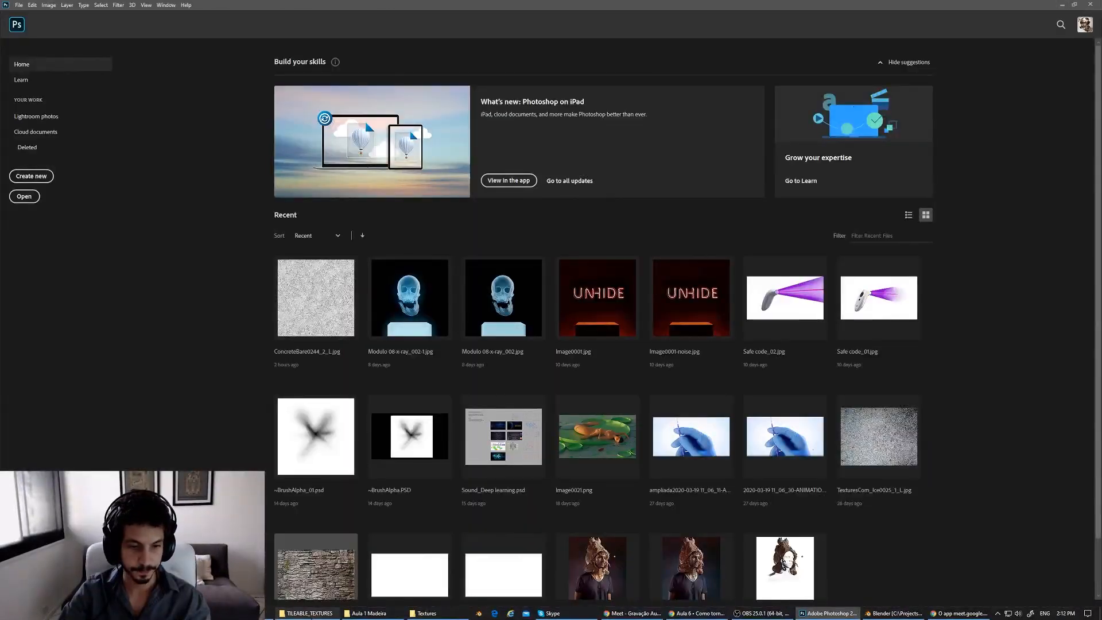
click(308, 614)
right_click(299, 614)
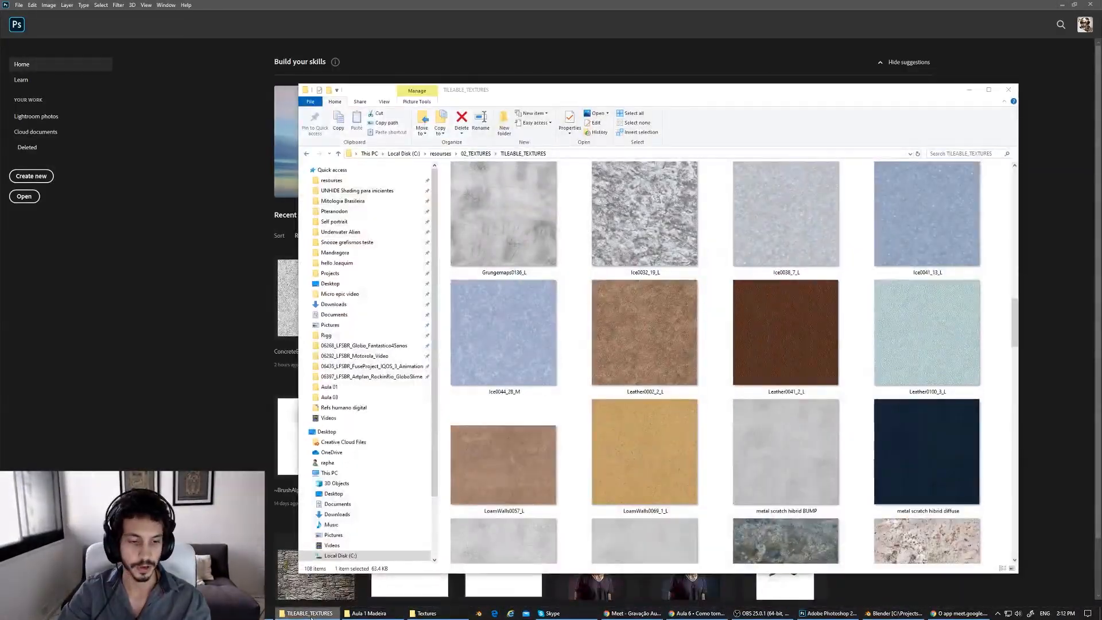
click(286, 597)
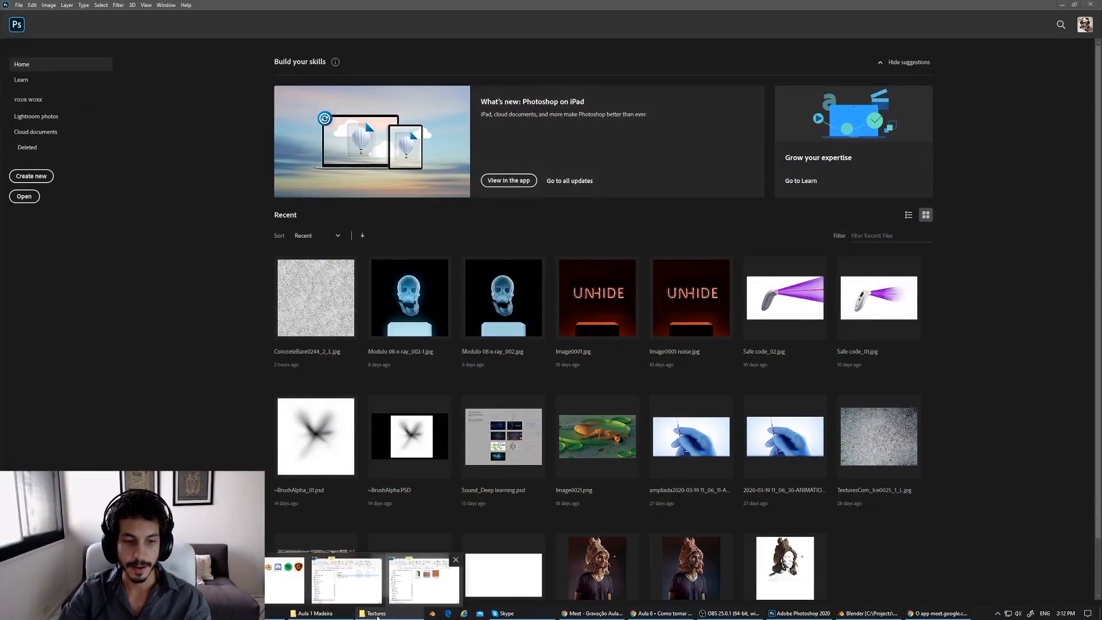
Step: Review the texture attachments in the Aula 6 Trello card and the linked textures.com download page for Ice0025
click(641, 614)
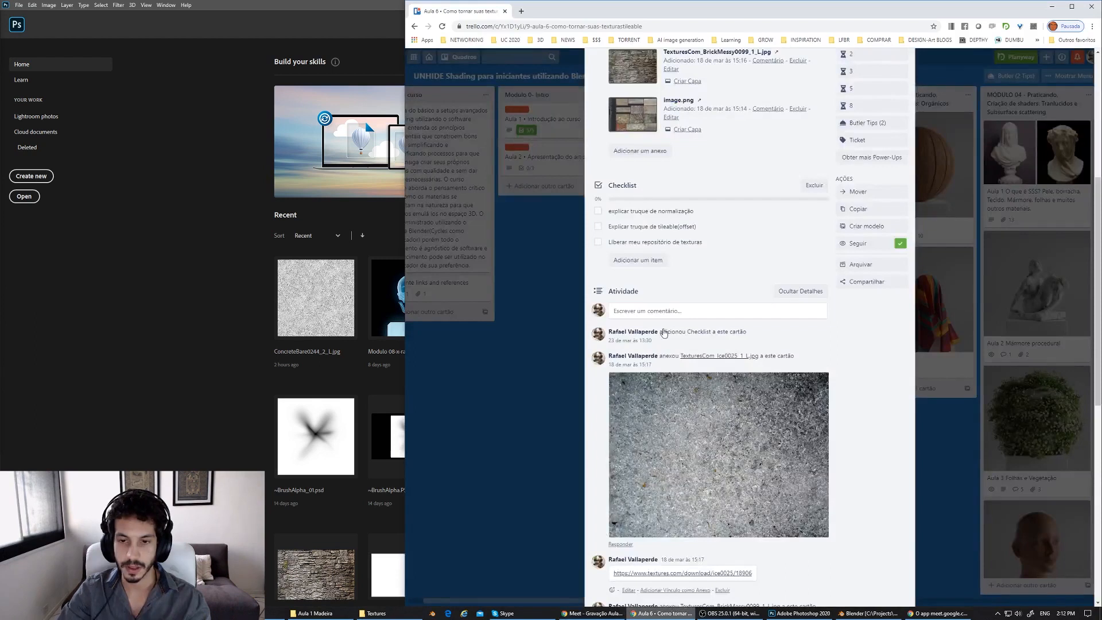
scroll(663, 333, up, 5)
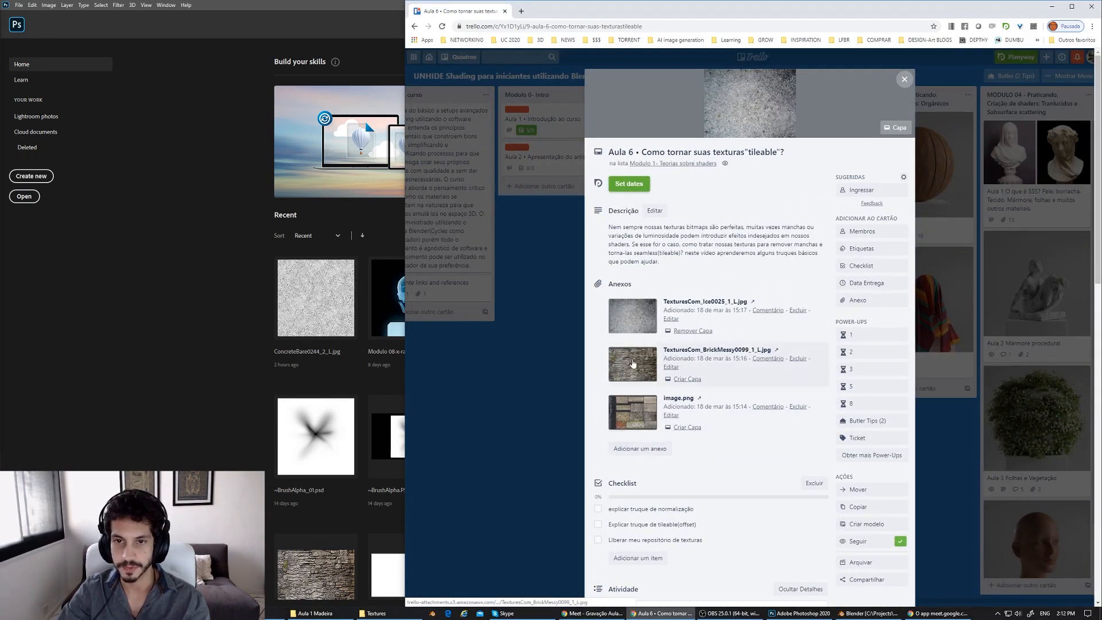
scroll(633, 364, down, 7)
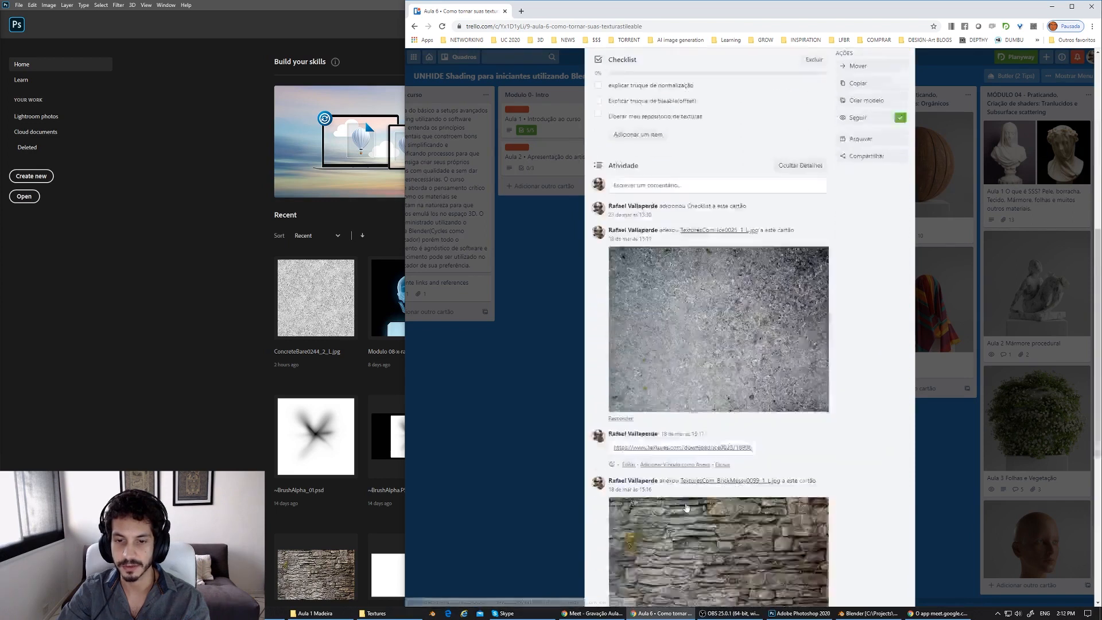
scroll(687, 508, down, 1)
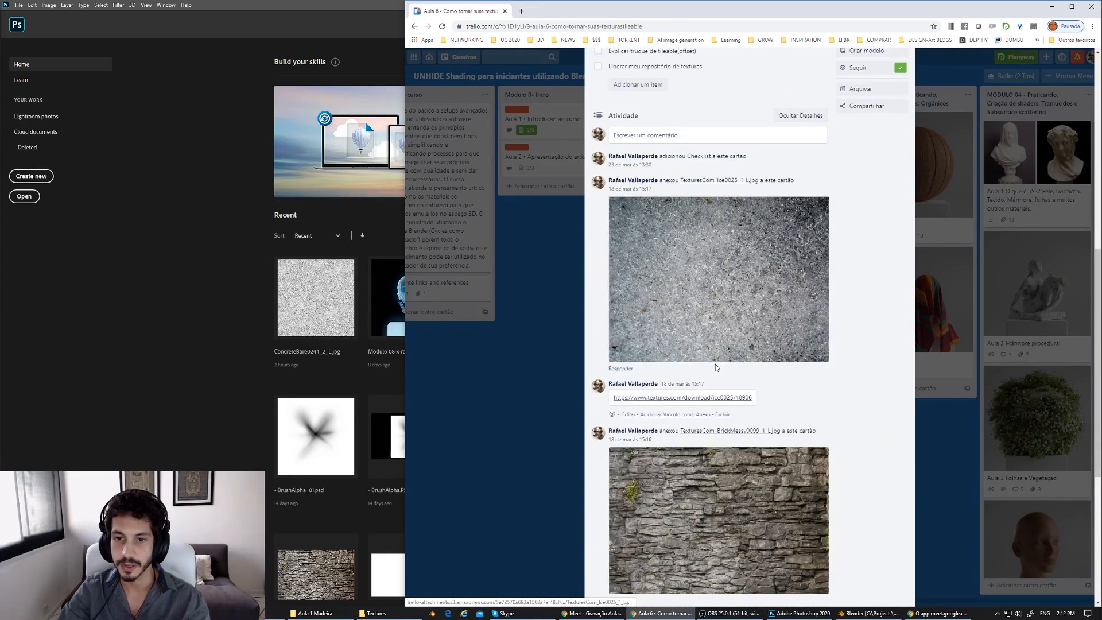
scroll(716, 367, down, 2)
scroll(701, 329, down, 1)
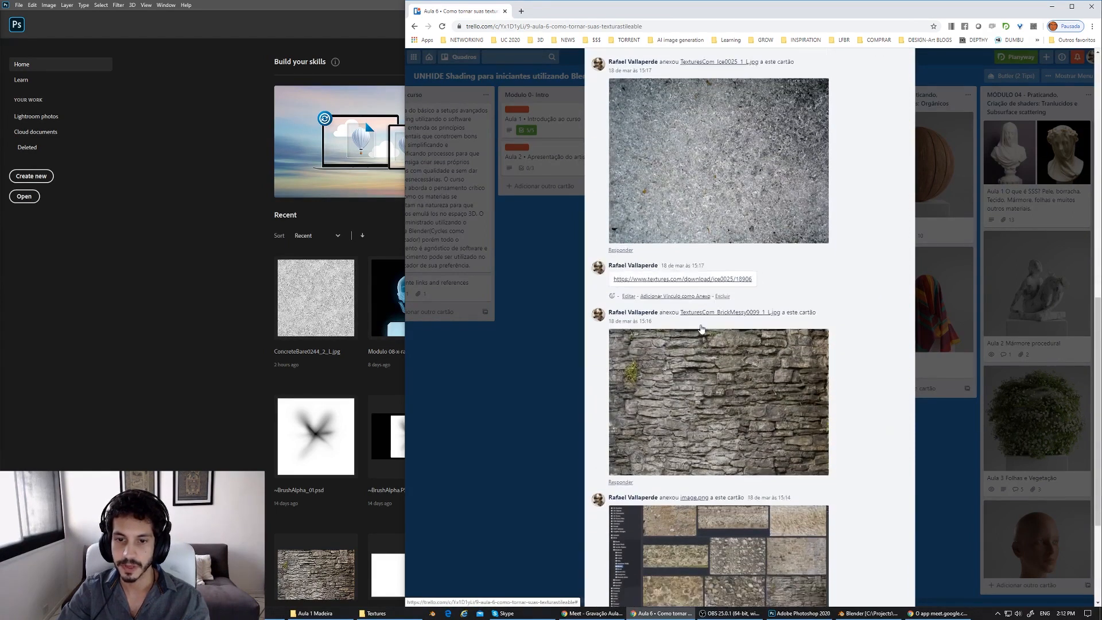
scroll(701, 328, down, 1)
scroll(704, 348, down, 3)
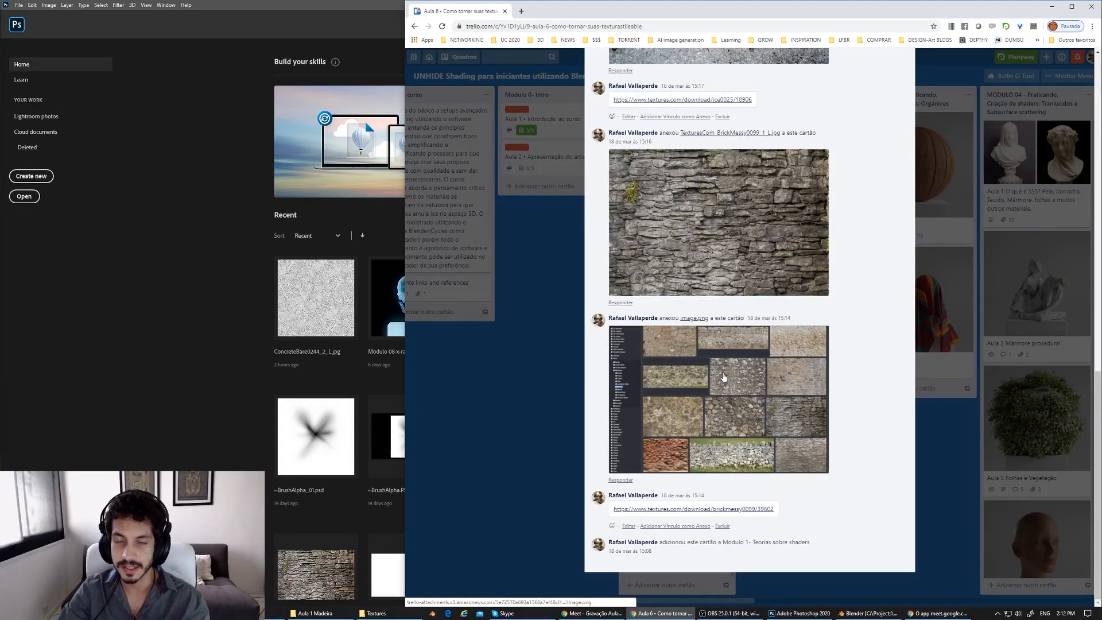
scroll(729, 377, up, 1)
scroll(692, 232, up, 1)
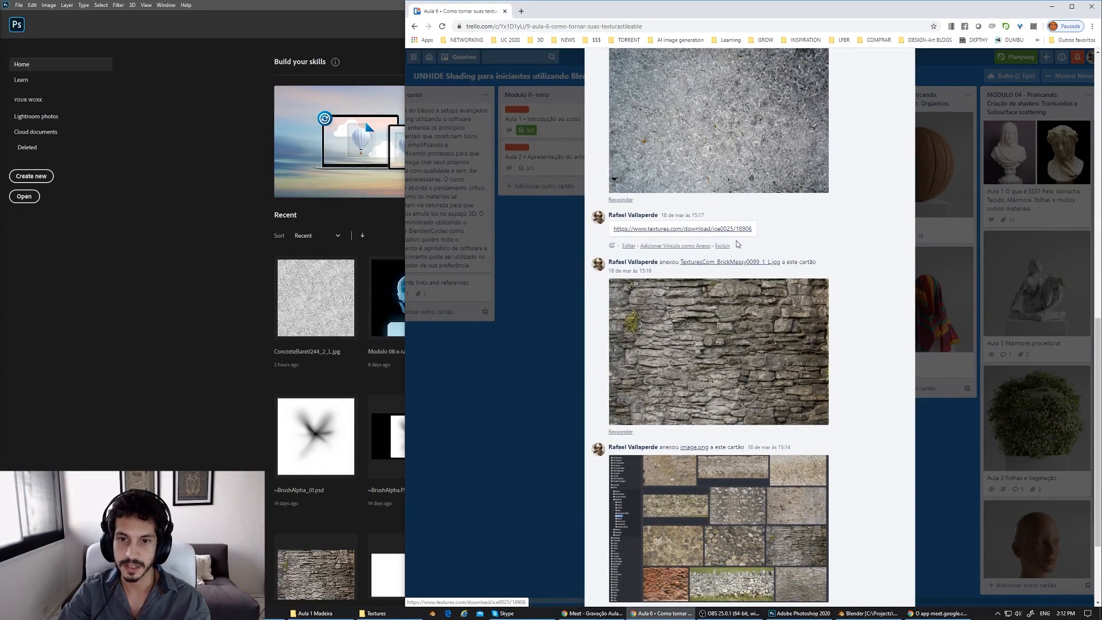
scroll(557, 328, up, 1)
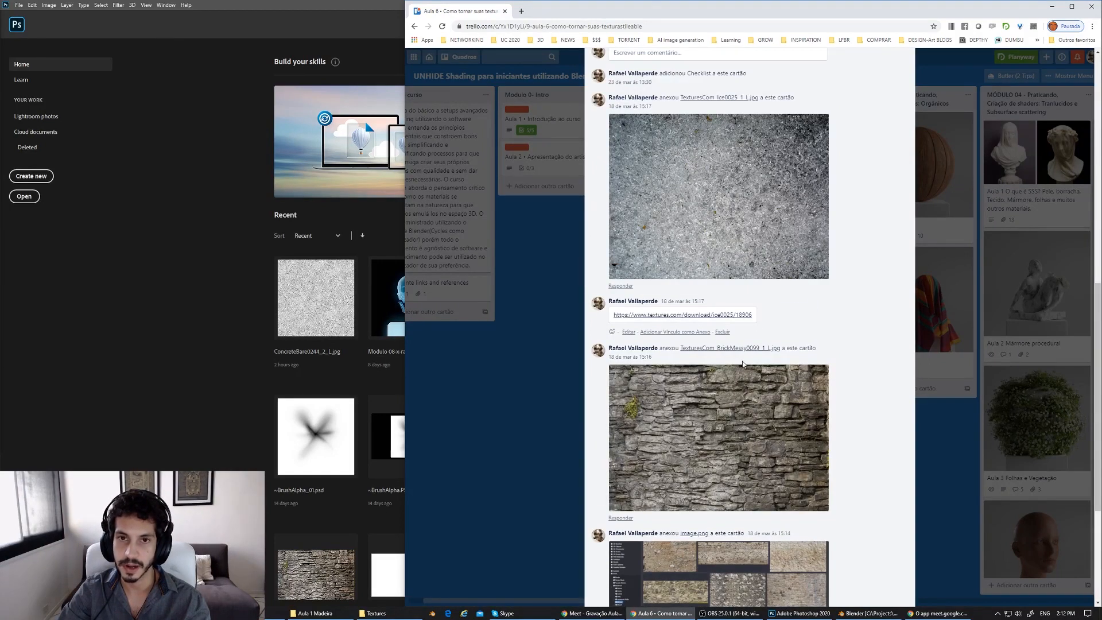
scroll(745, 372, up, 1)
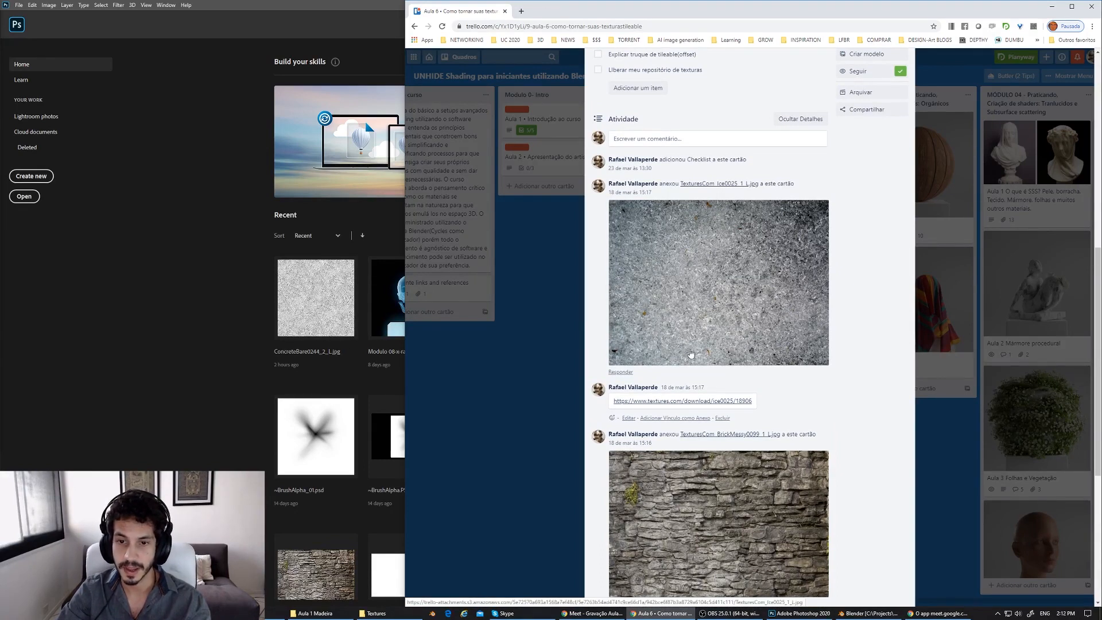
click(686, 405)
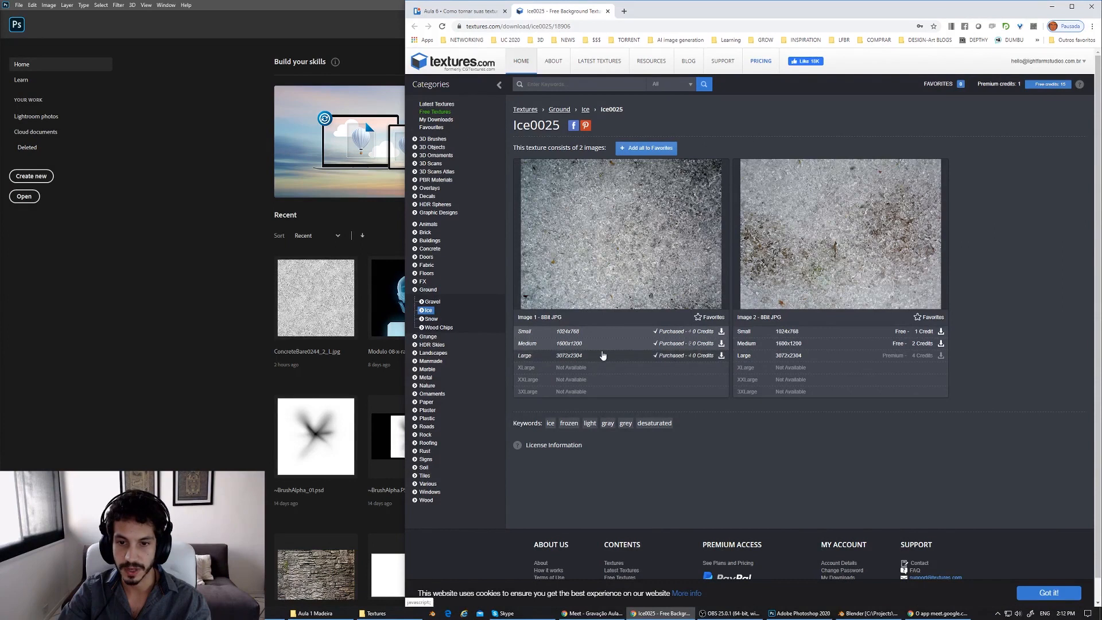
click(459, 11)
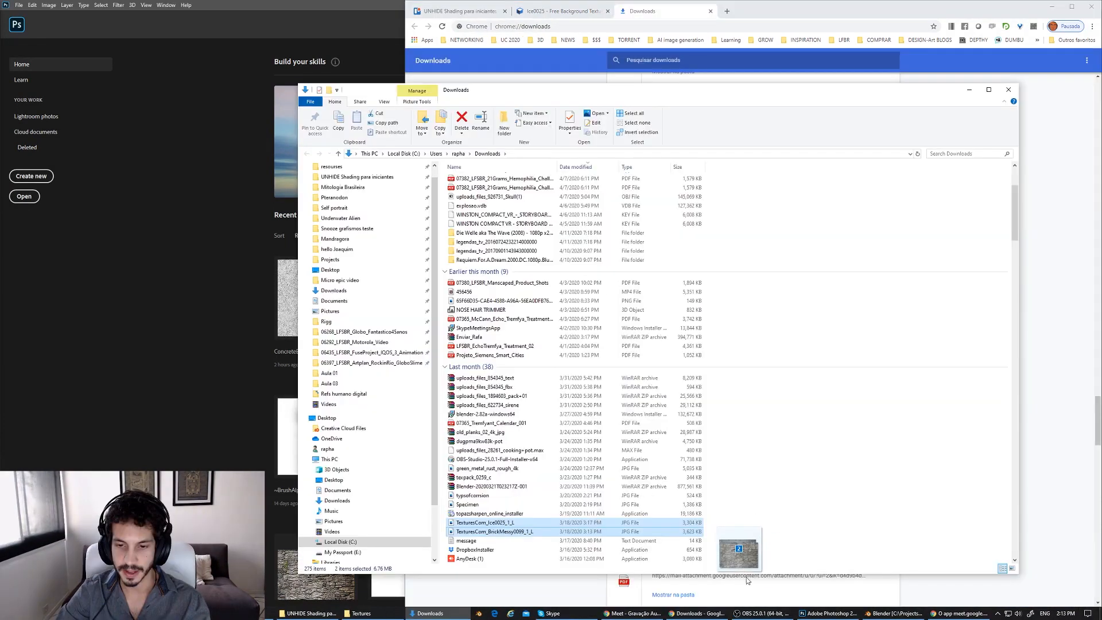
Step: Open TexturesCom_Ice0025_1_L and TexturesCom_BrickMessy0099_1_L from the Downloads folder in Photoshop
drag(741, 569, 960, 217)
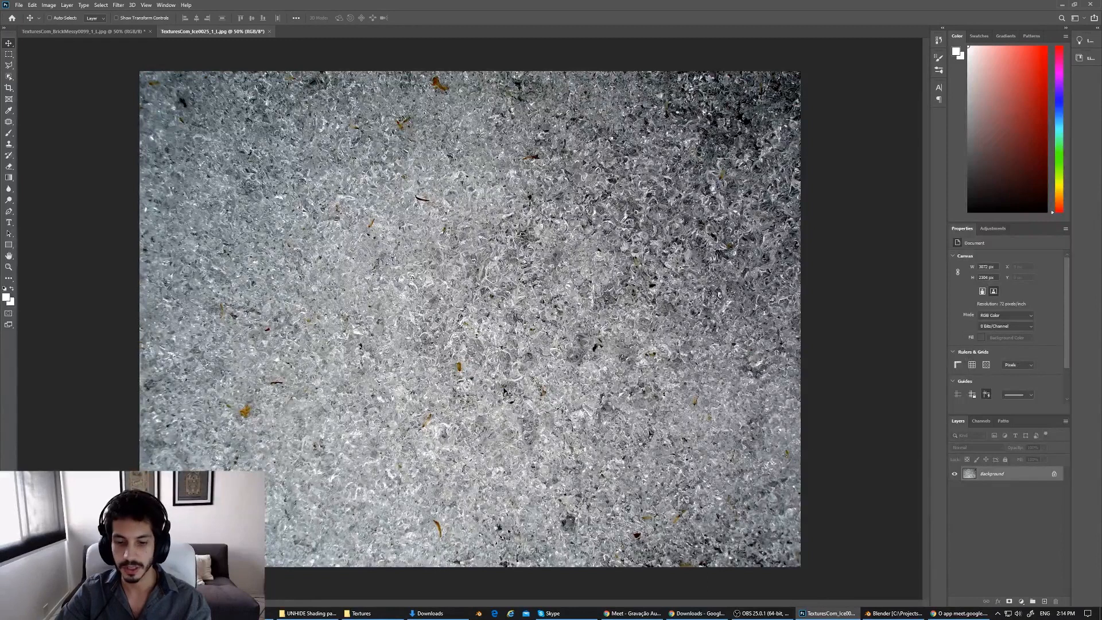
key(ctrl+minus)
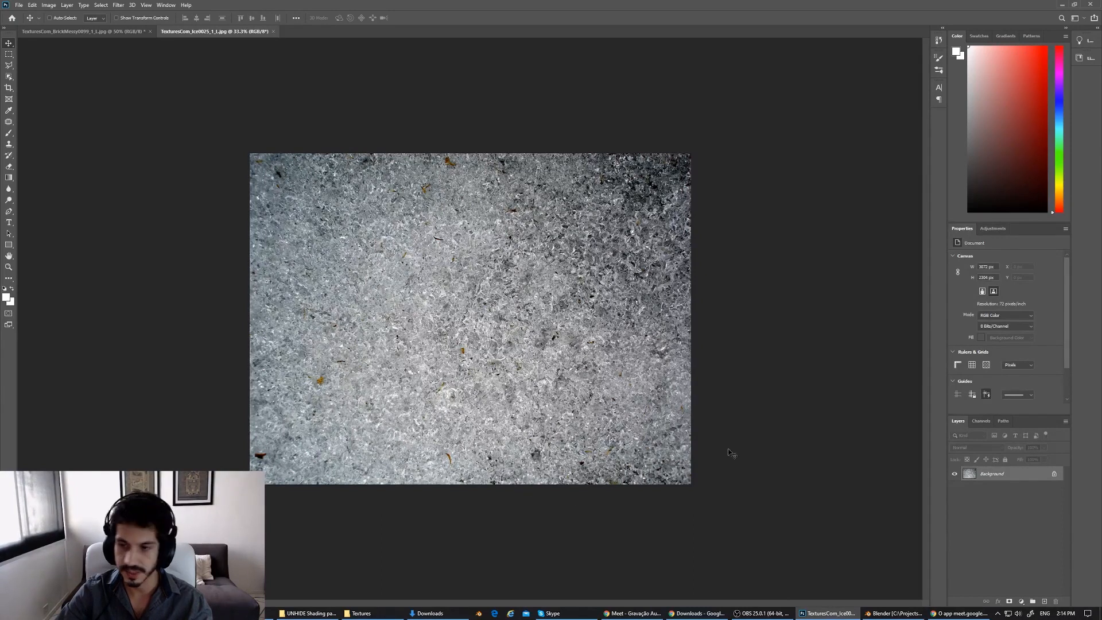
Step: Define the whole ice image as a pattern named TexturesCom_Ice0025_1_L.jpg
click(33, 5)
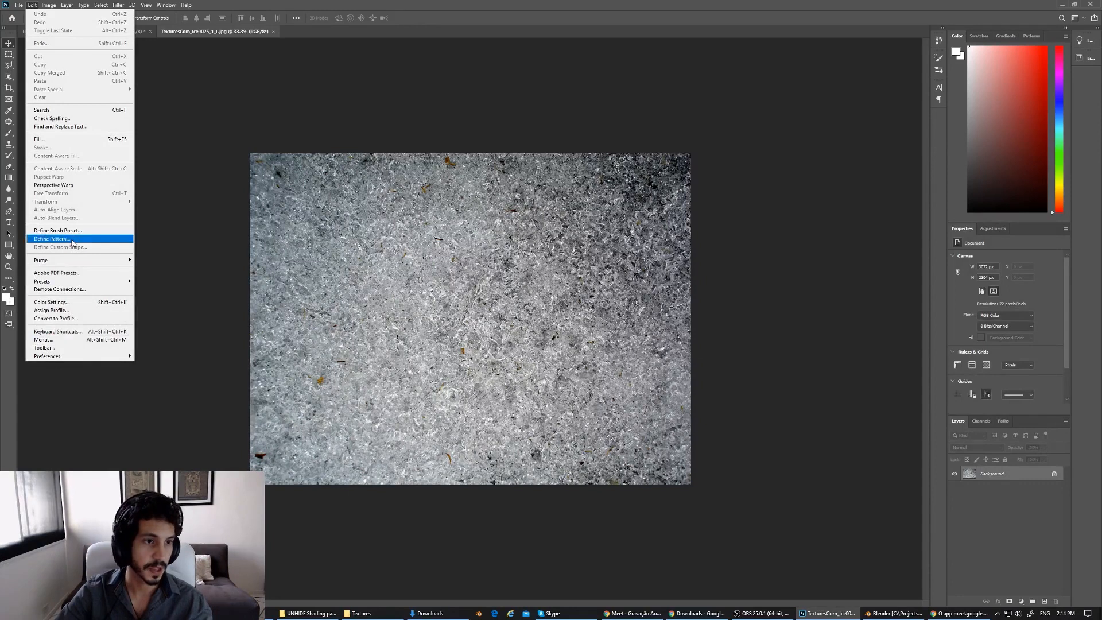
click(43, 240)
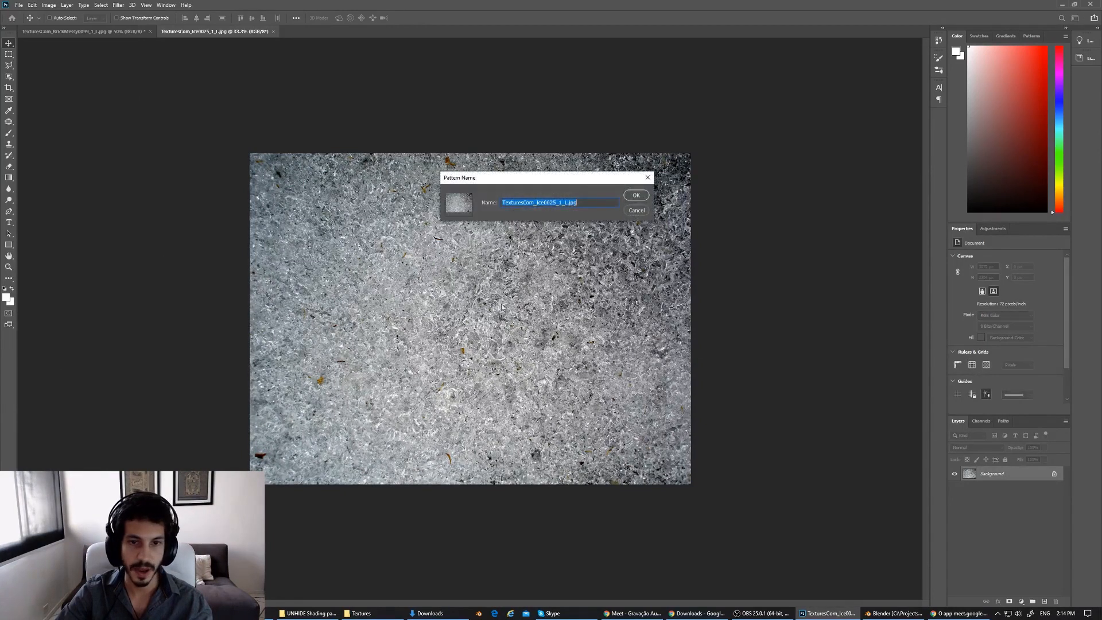
click(640, 199)
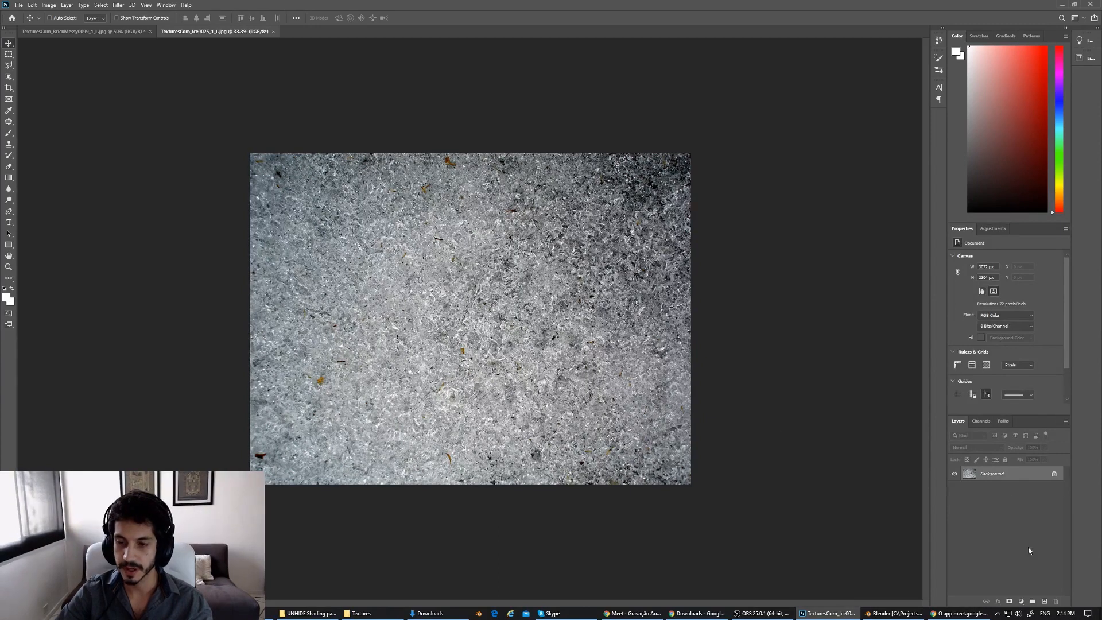
Step: Convert the Background into a regular layer and add a new white-filled layer above it
double_click(1021, 477)
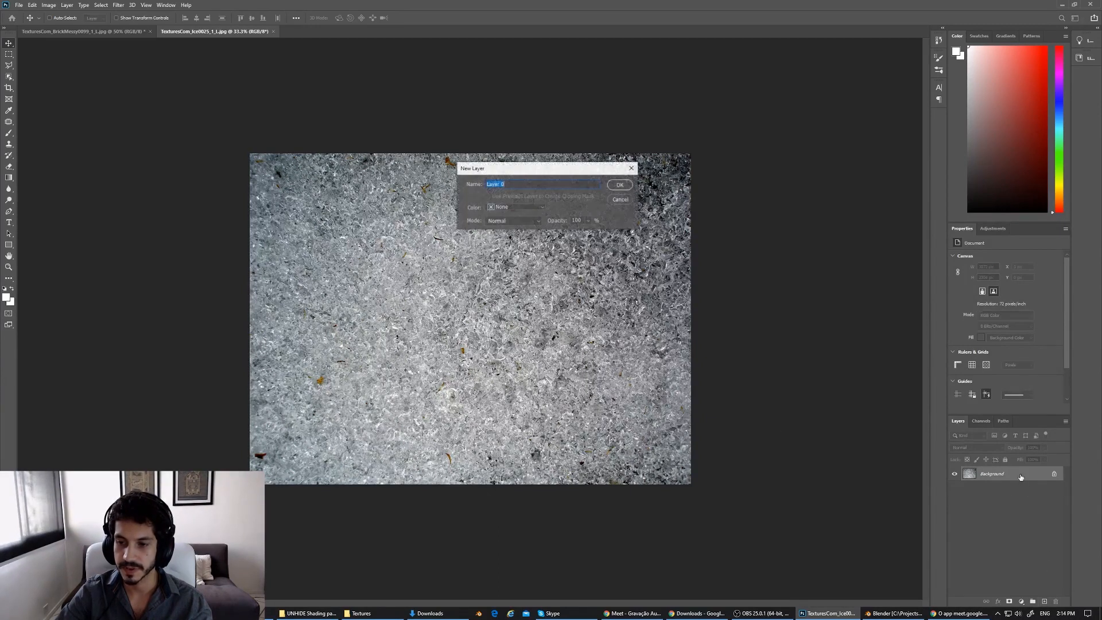
click(621, 186)
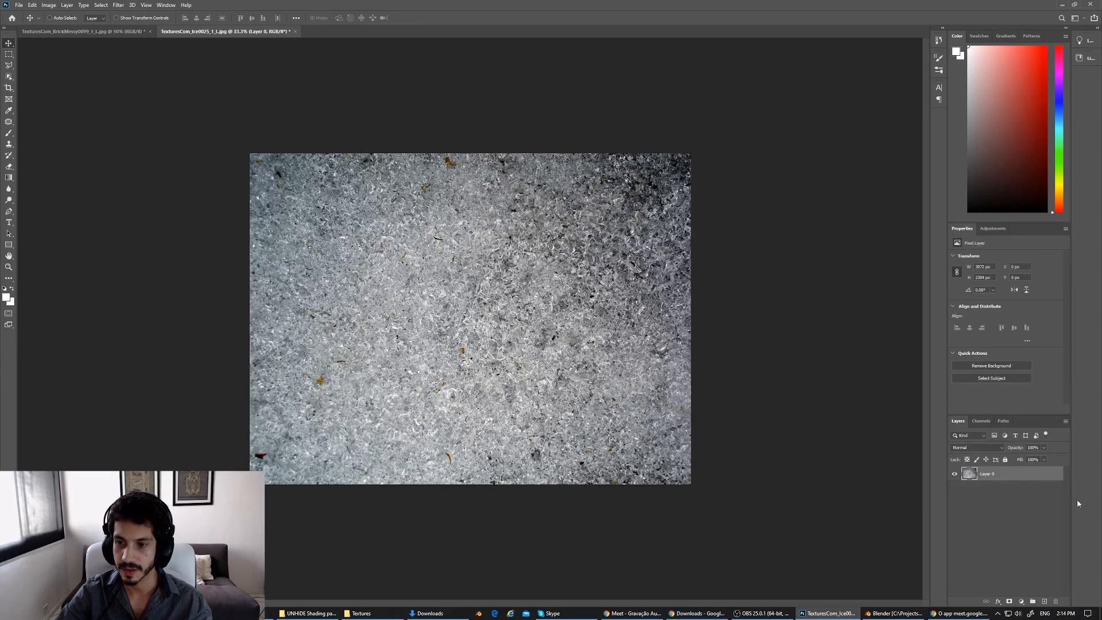
double_click(1035, 480)
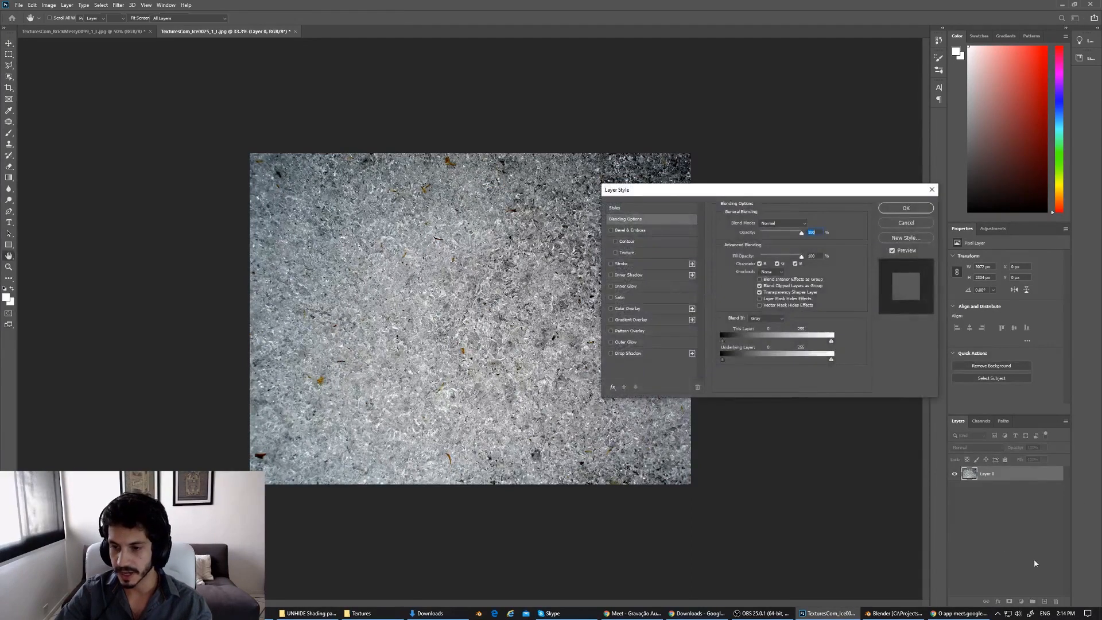
key(Escape)
click(1045, 601)
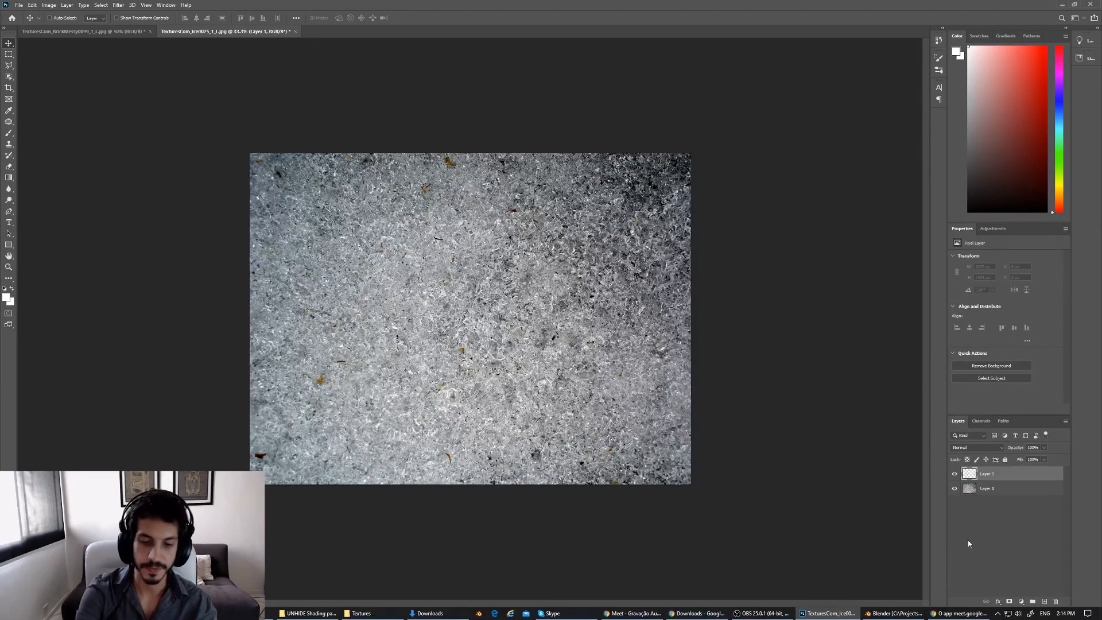
key(alt+BackSpace)
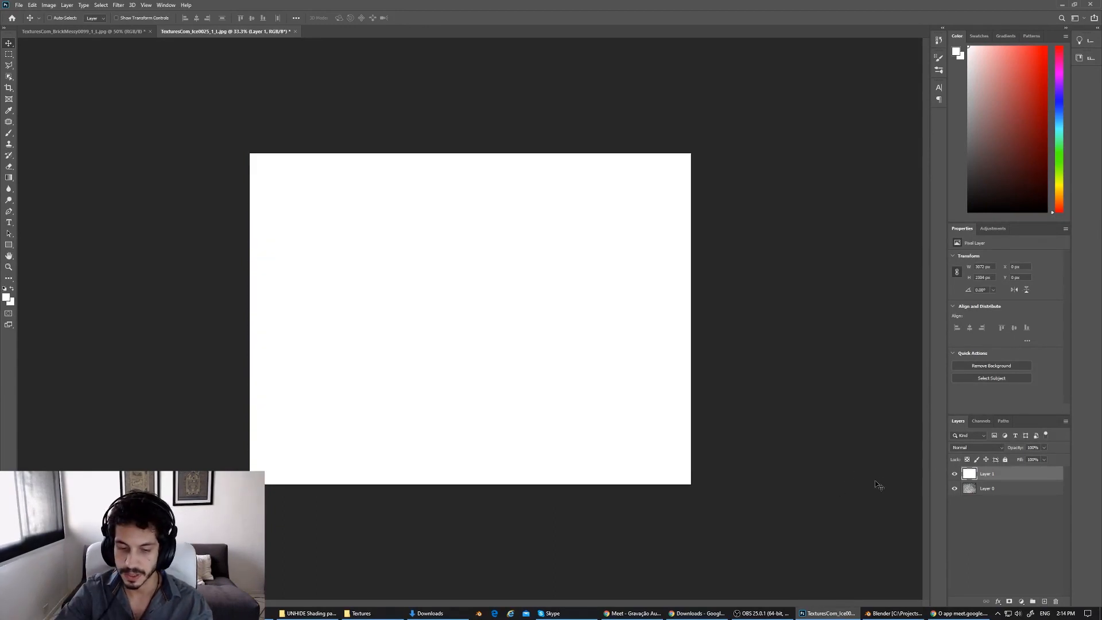
Step: Preview the ice pattern's tiling with a Pattern Overlay scaled to about 51% on the white layer, and discard the effect
double_click(1025, 480)
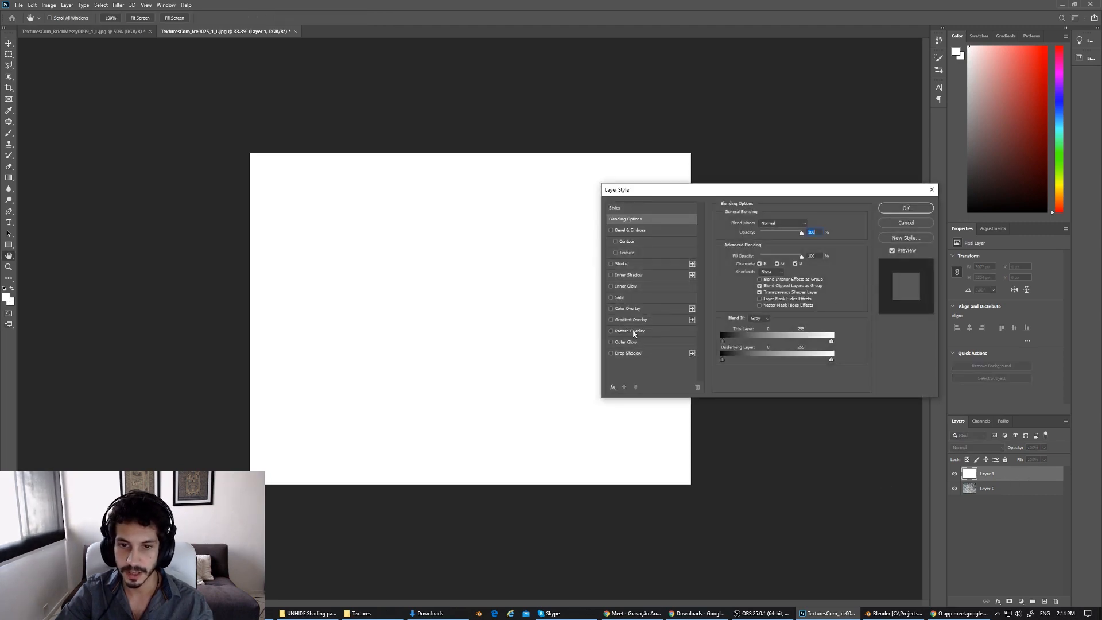
click(630, 332)
click(780, 252)
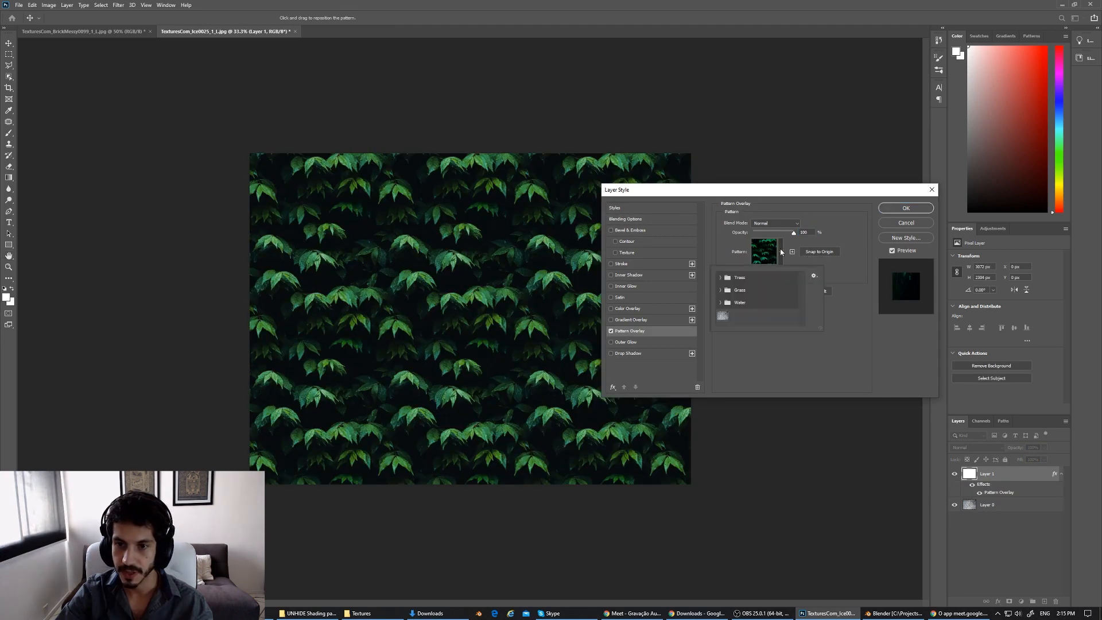
click(724, 316)
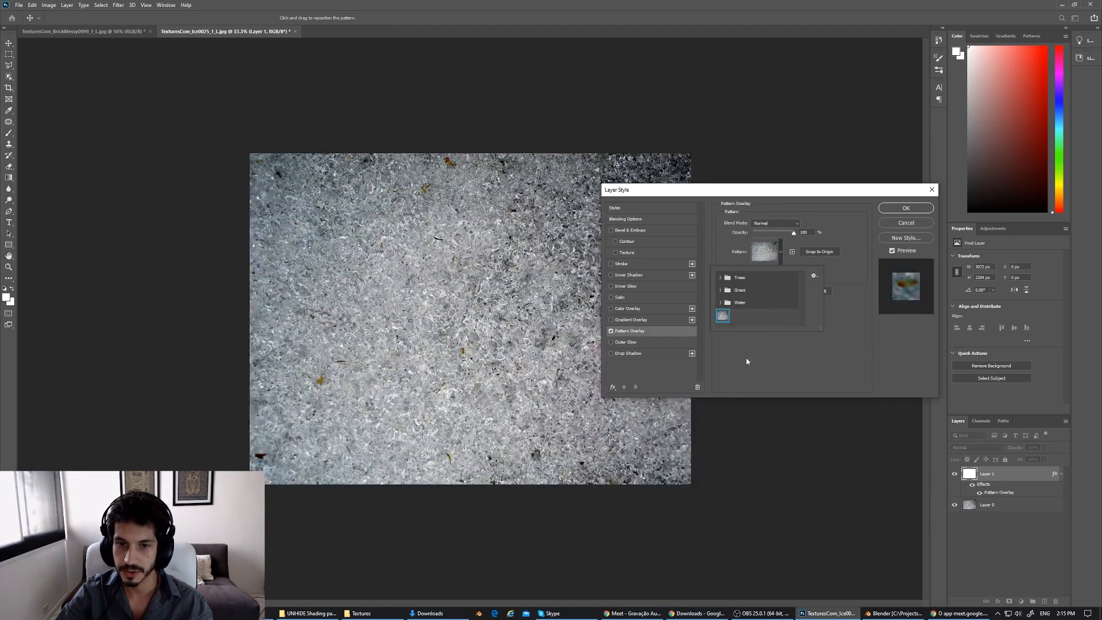
drag(656, 190, 780, 131)
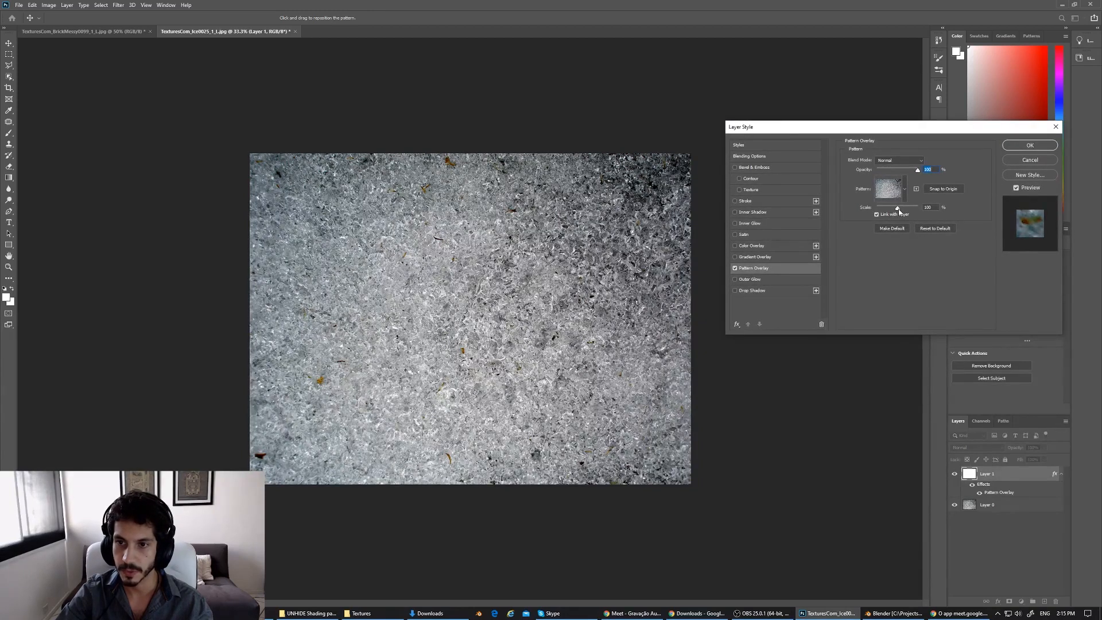
drag(899, 212, 887, 211)
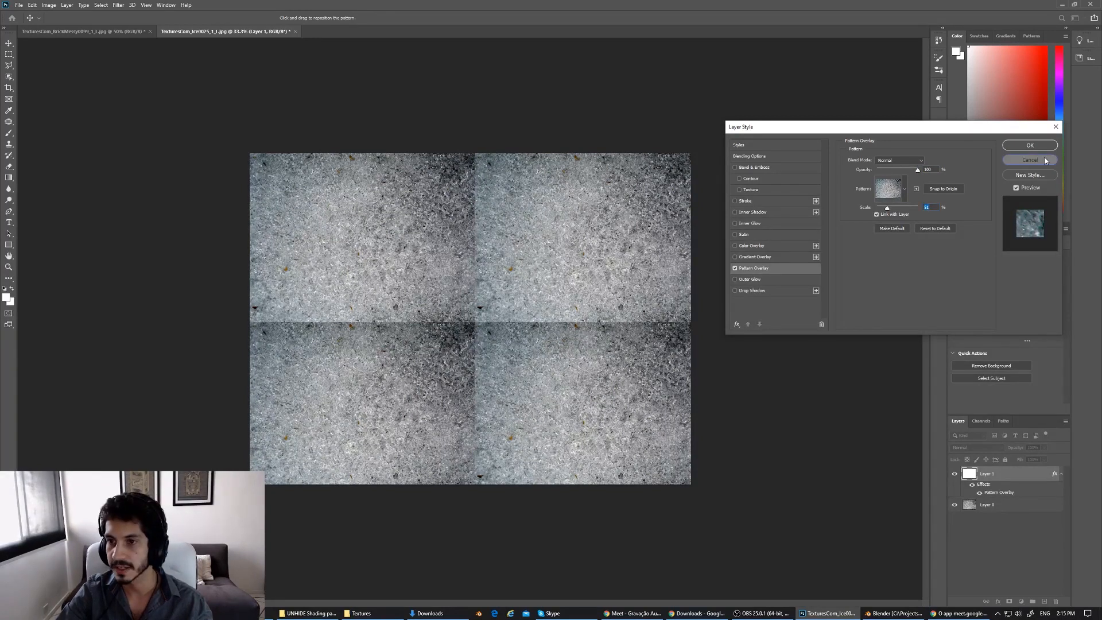
key(Escape)
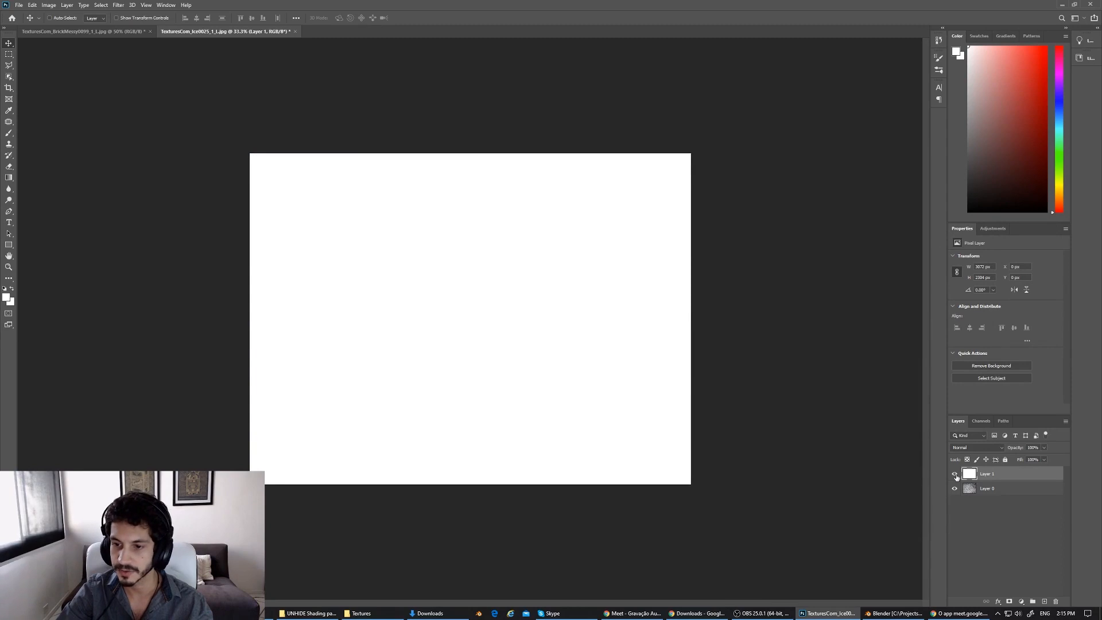
Step: Hide the white layer above the ice photo and activate the Crop tool
click(956, 474)
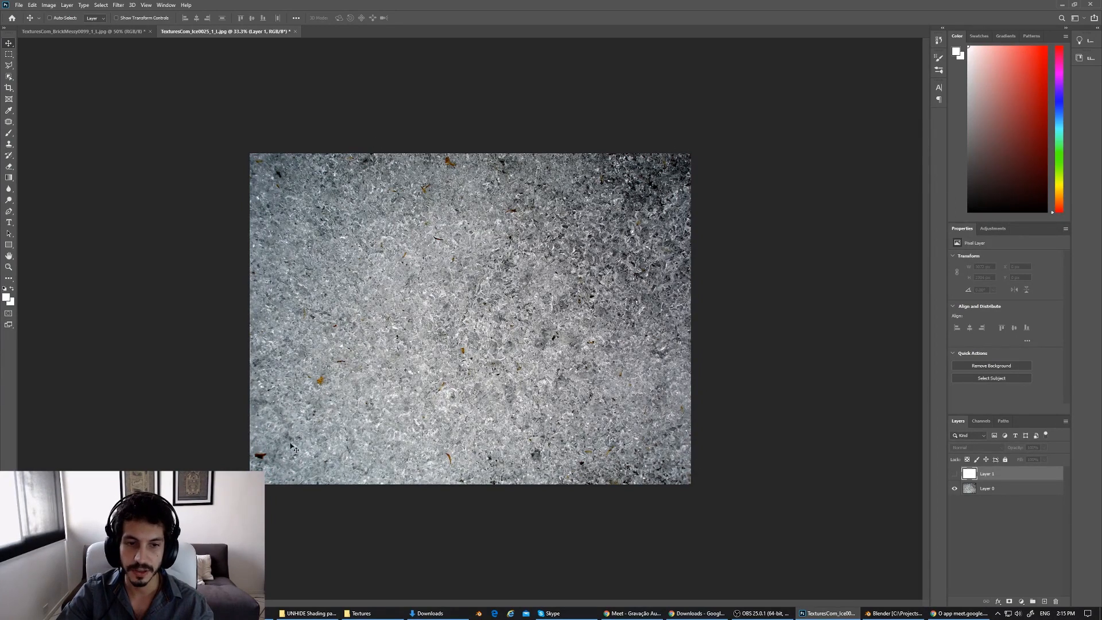
key(c)
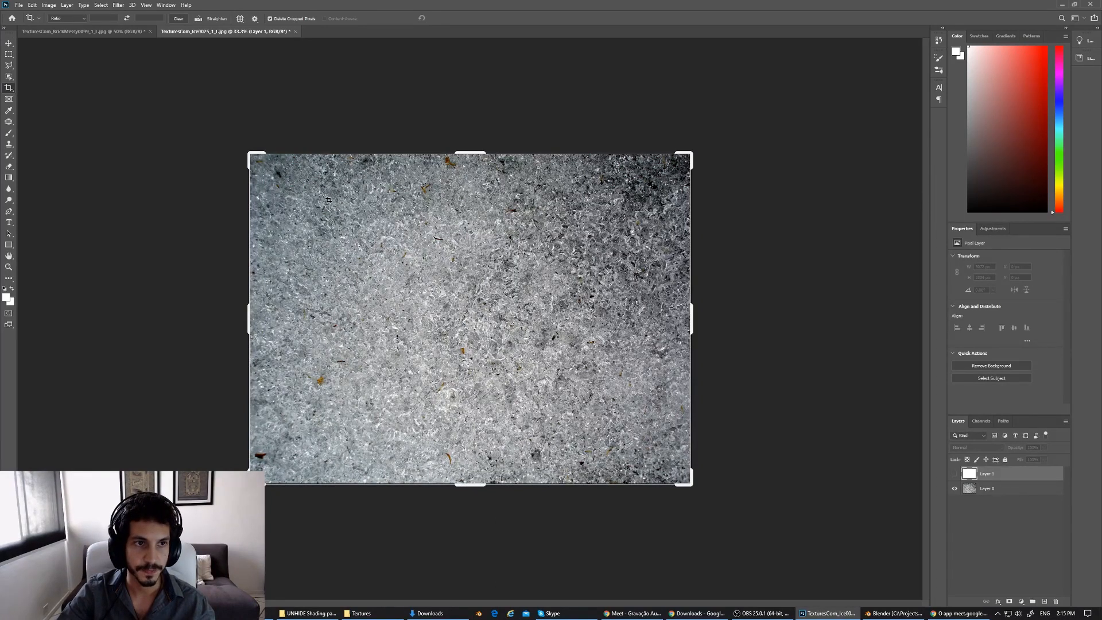
drag(262, 164, 617, 486)
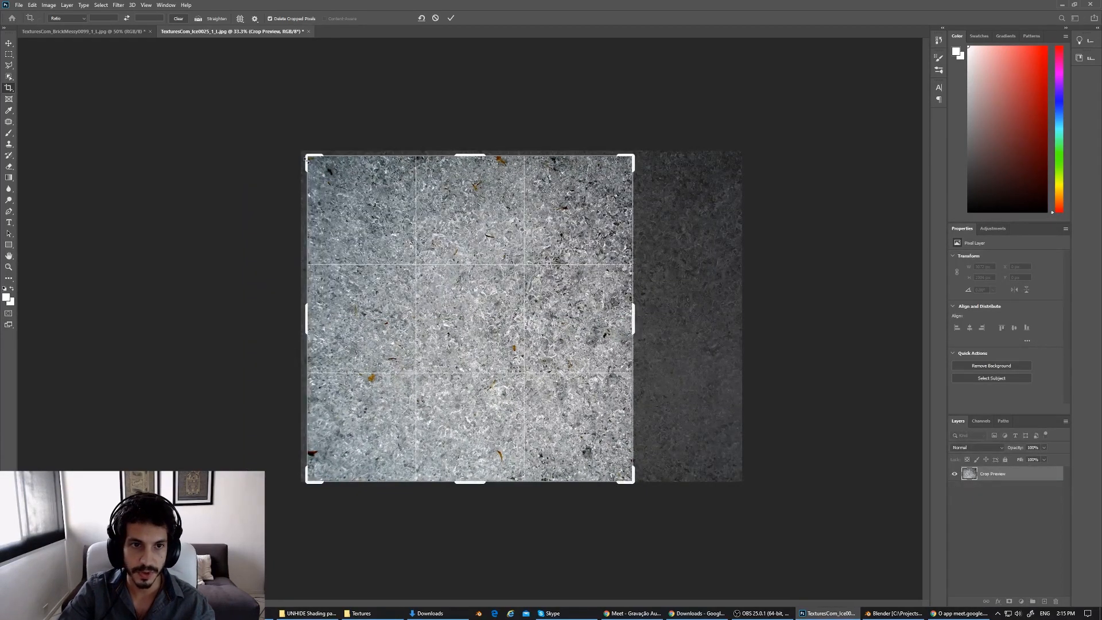
drag(307, 162, 307, 155)
mouse_move(571, 343)
mouse_down()
mouse_move(533, 344)
mouse_move(581, 344)
mouse_up()
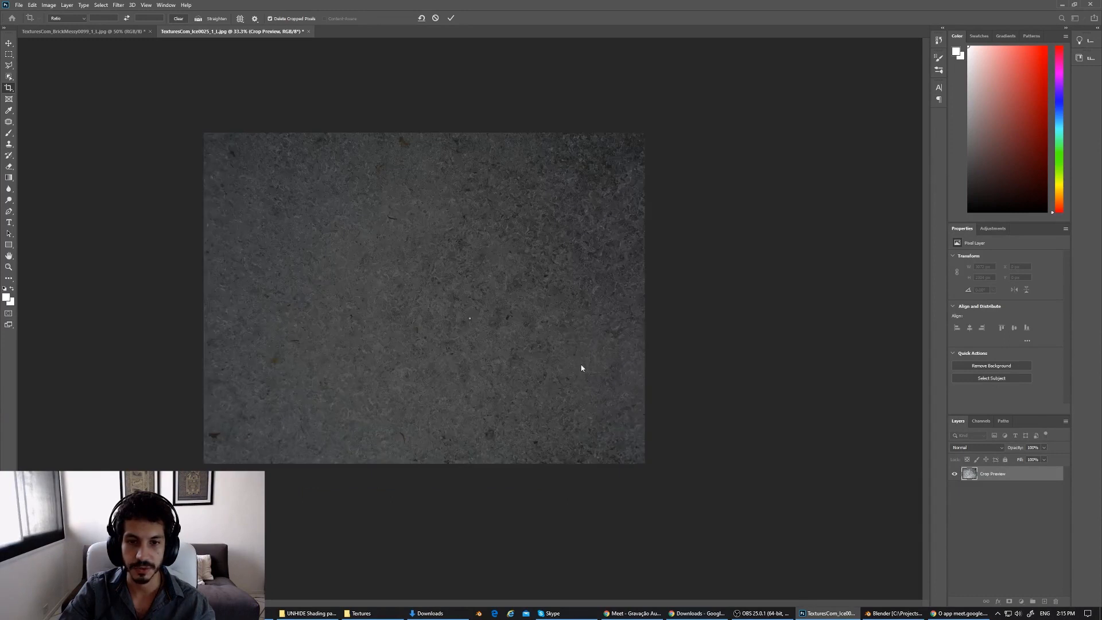
key(Escape)
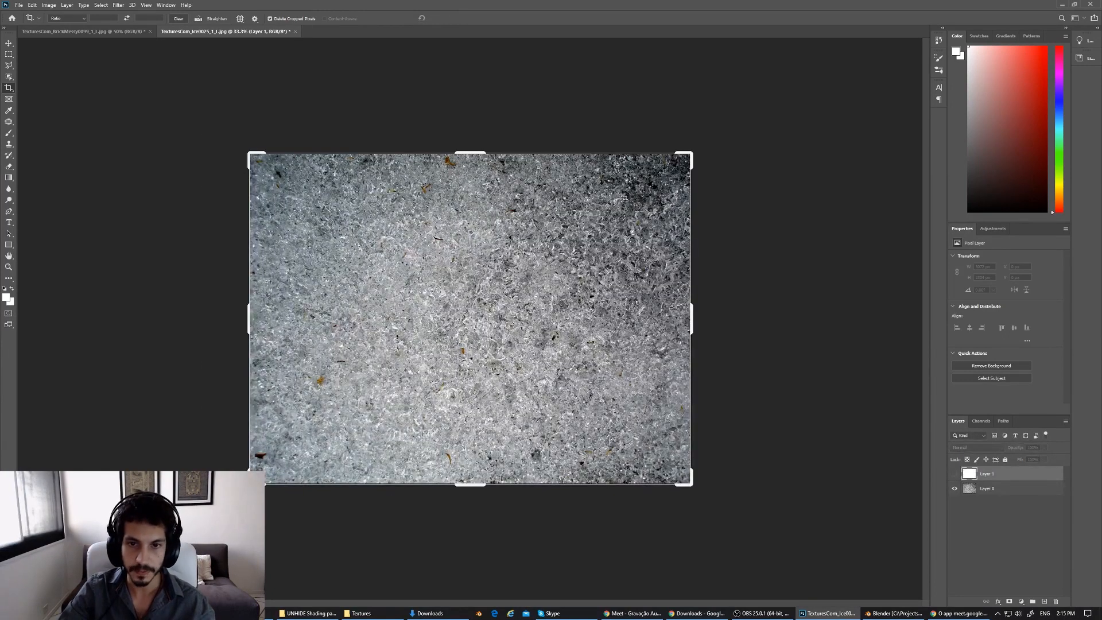
Step: Crop the ice image at full height to a nearly square area of about 2448 × 2304 px, excluding most of its dark right side
drag(660, 165, 311, 485)
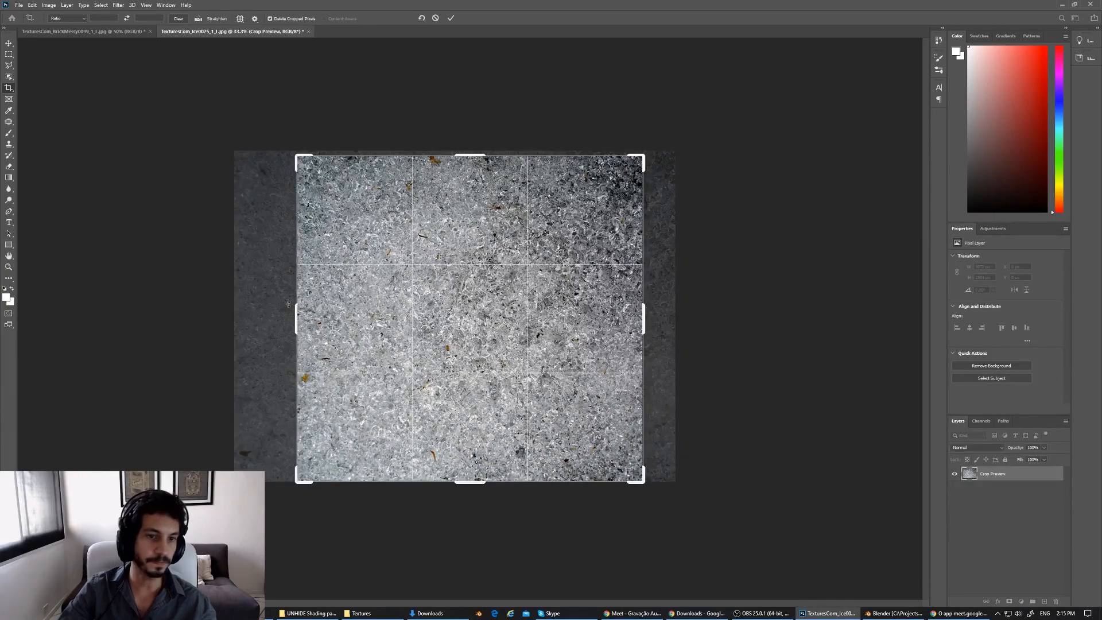
drag(469, 314, 513, 313)
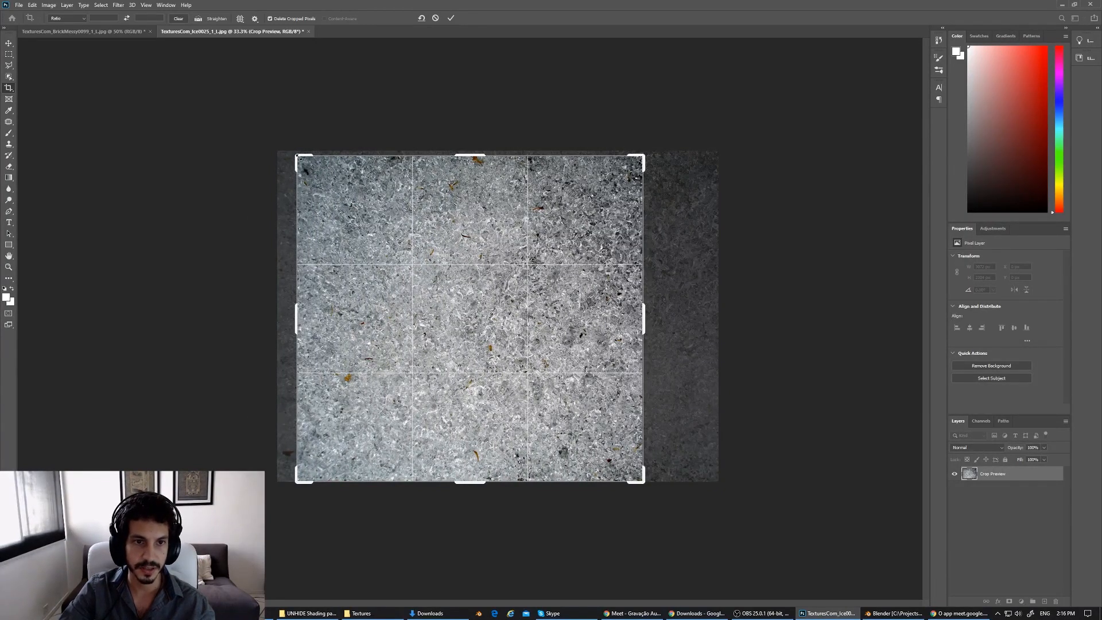
drag(296, 156, 293, 152)
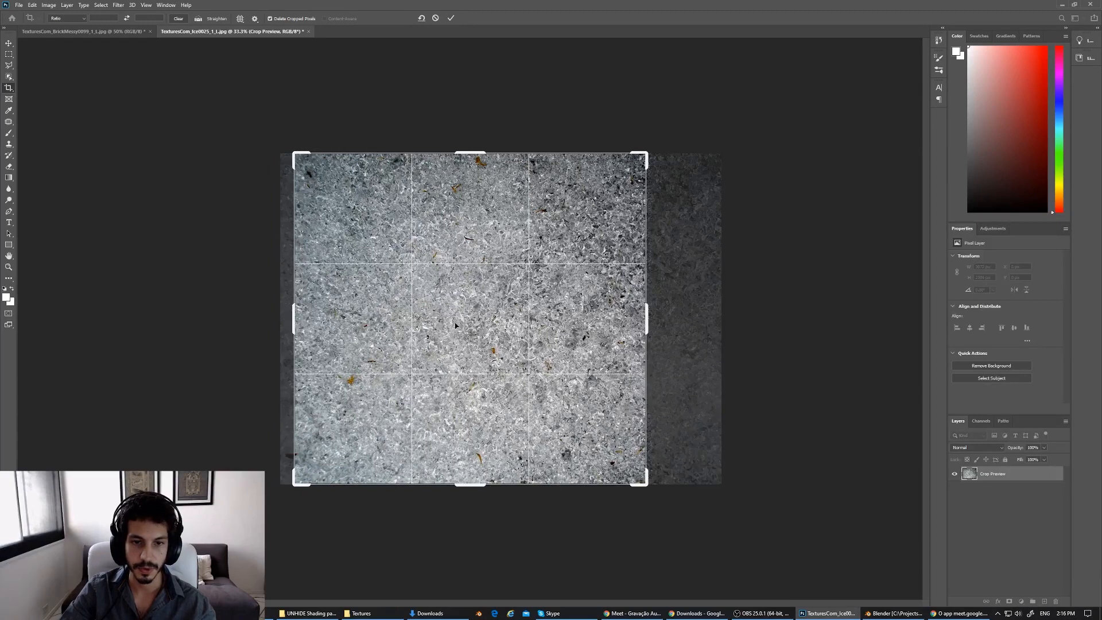
drag(456, 325, 448, 325)
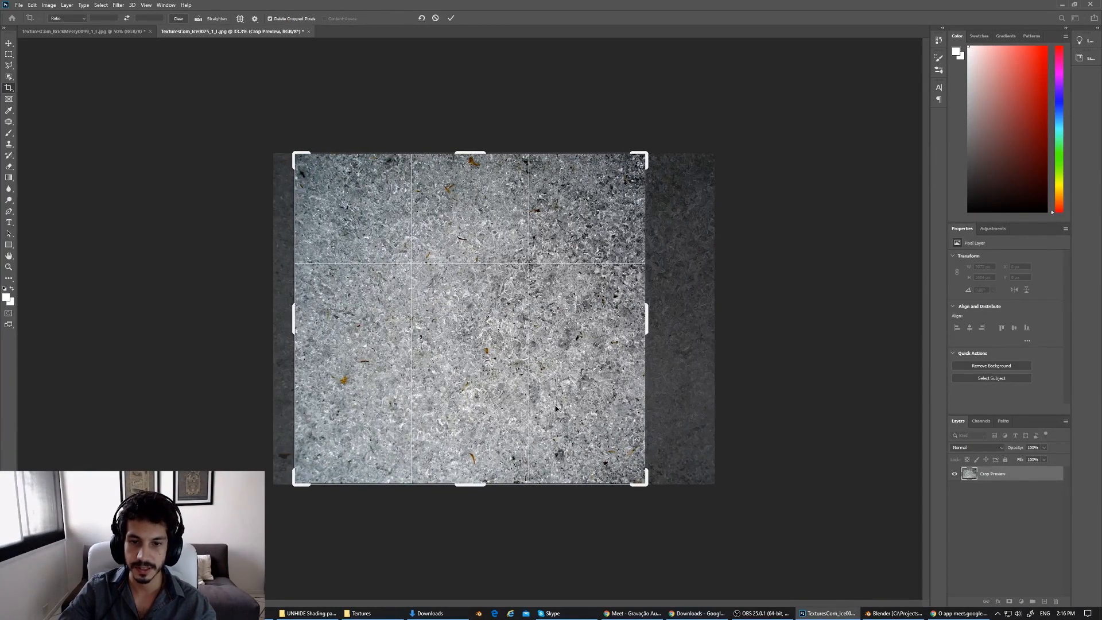
key(Return)
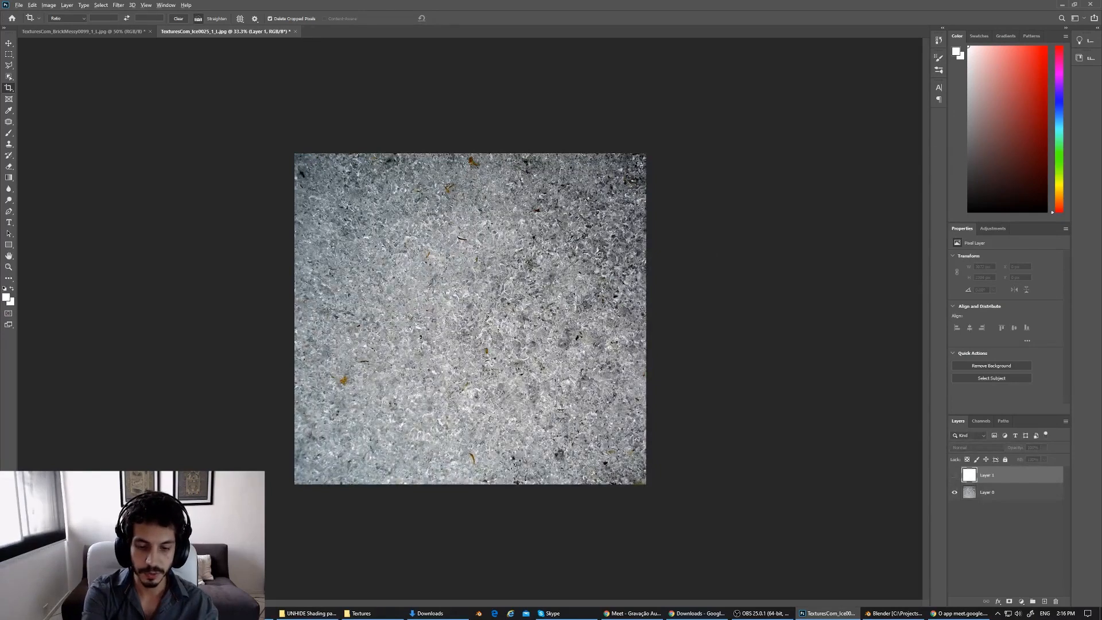
Step: Check the cropped image's pixel dimensions in Image Size and close it without changes
key(ctrl+alt+i)
drag(635, 148, 870, 129)
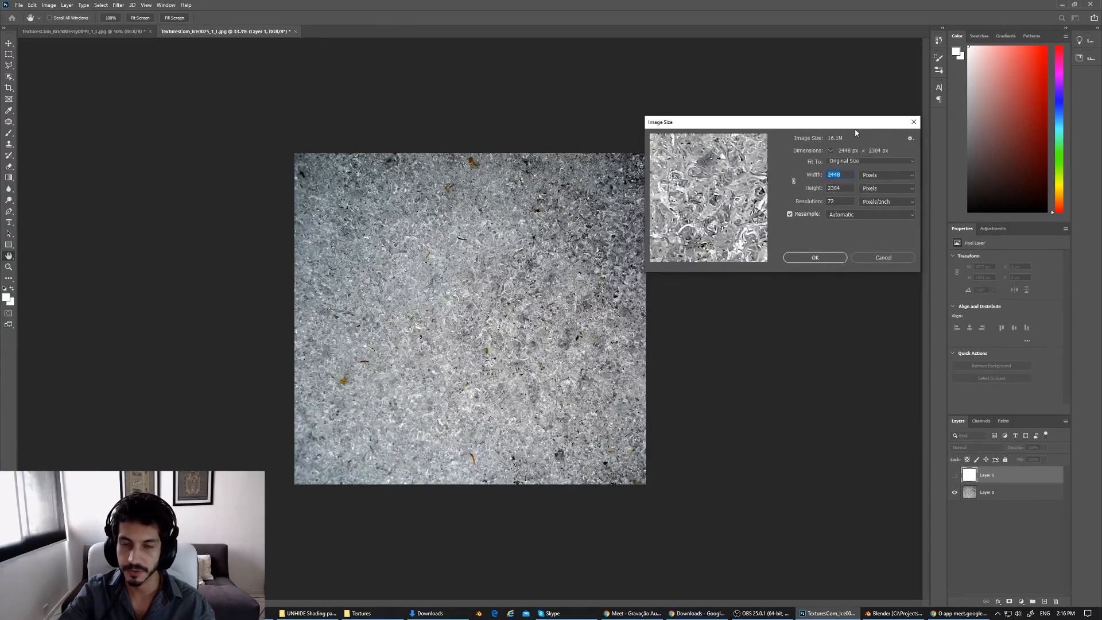
click(847, 189)
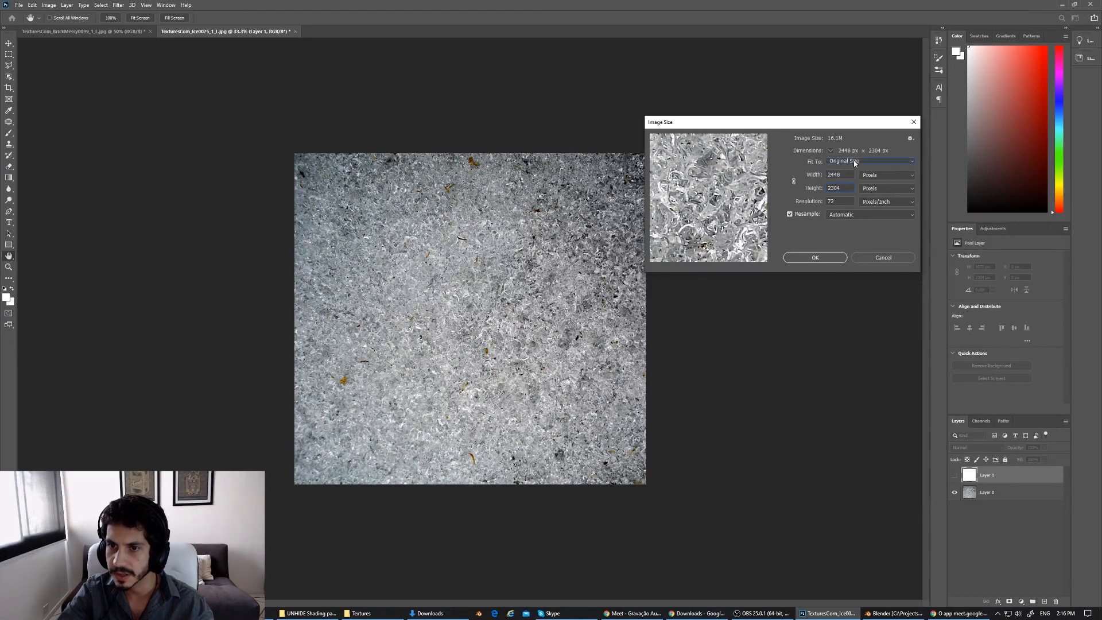
click(855, 163)
click(855, 163)
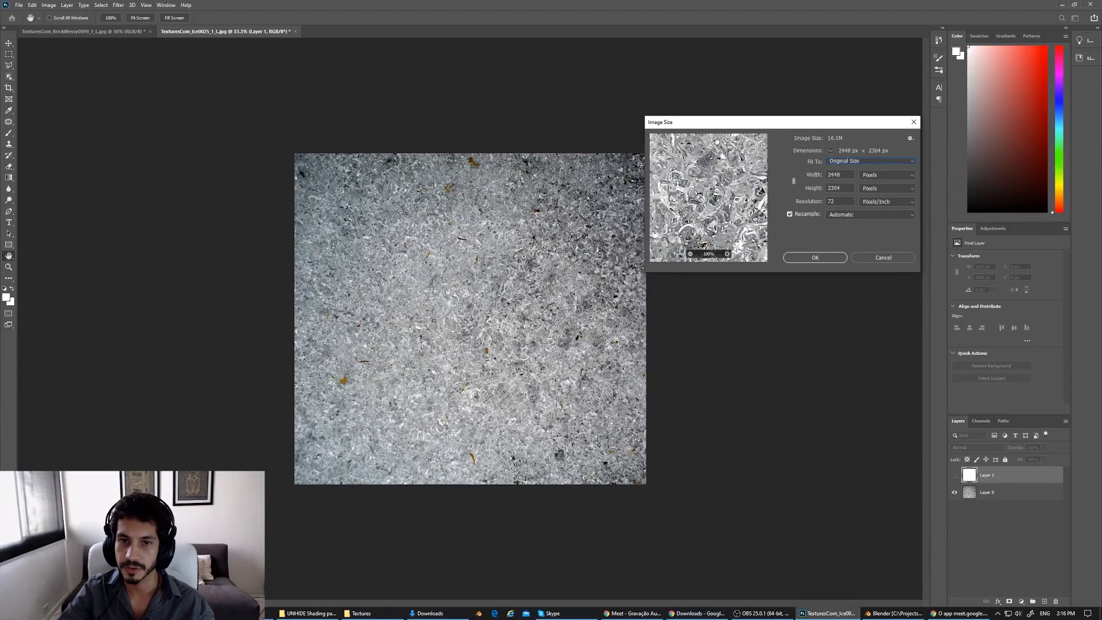
click(883, 257)
key(c)
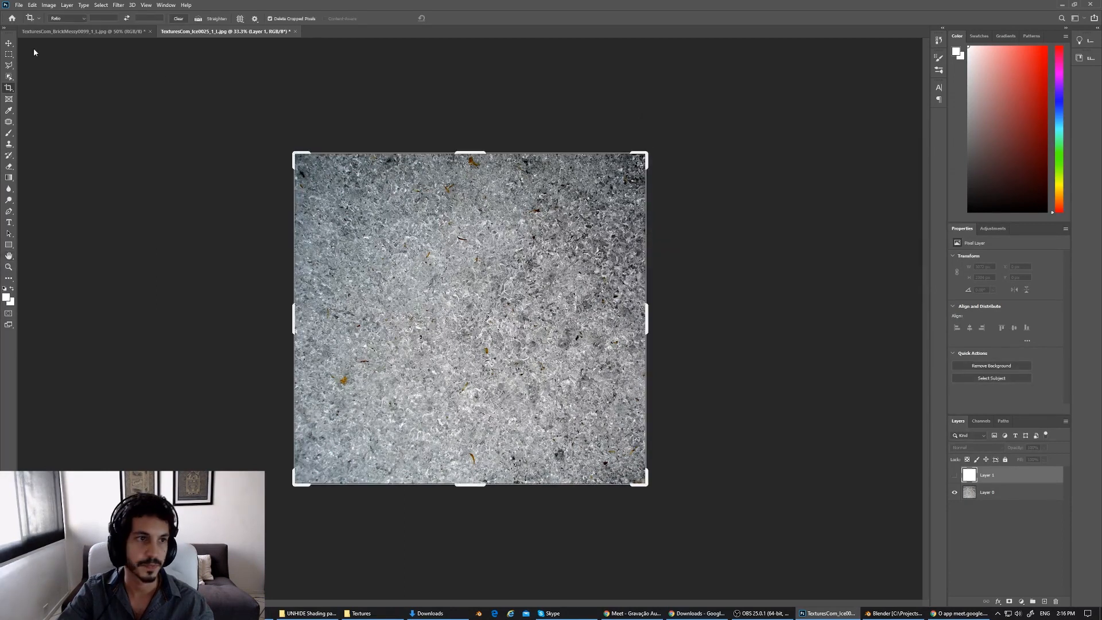
click(9, 43)
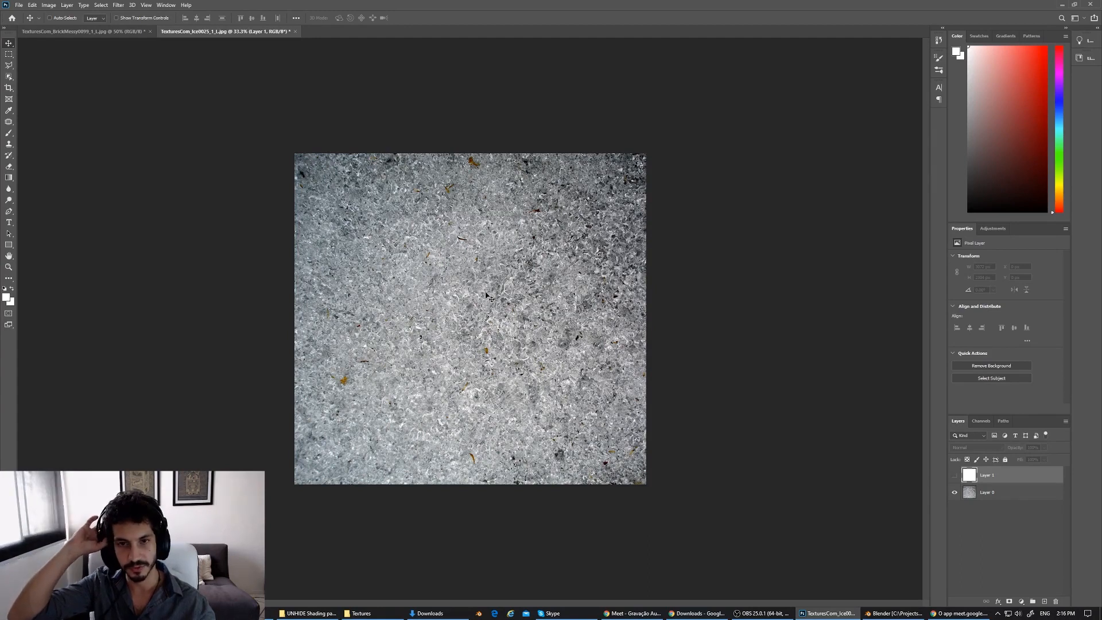
key(c)
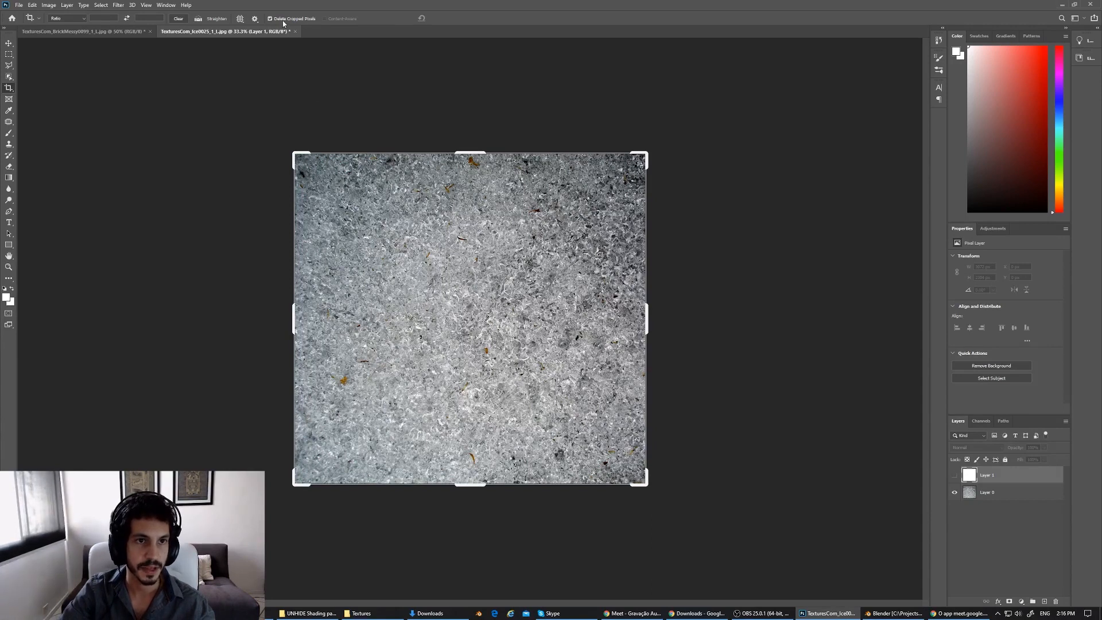
click(480, 275)
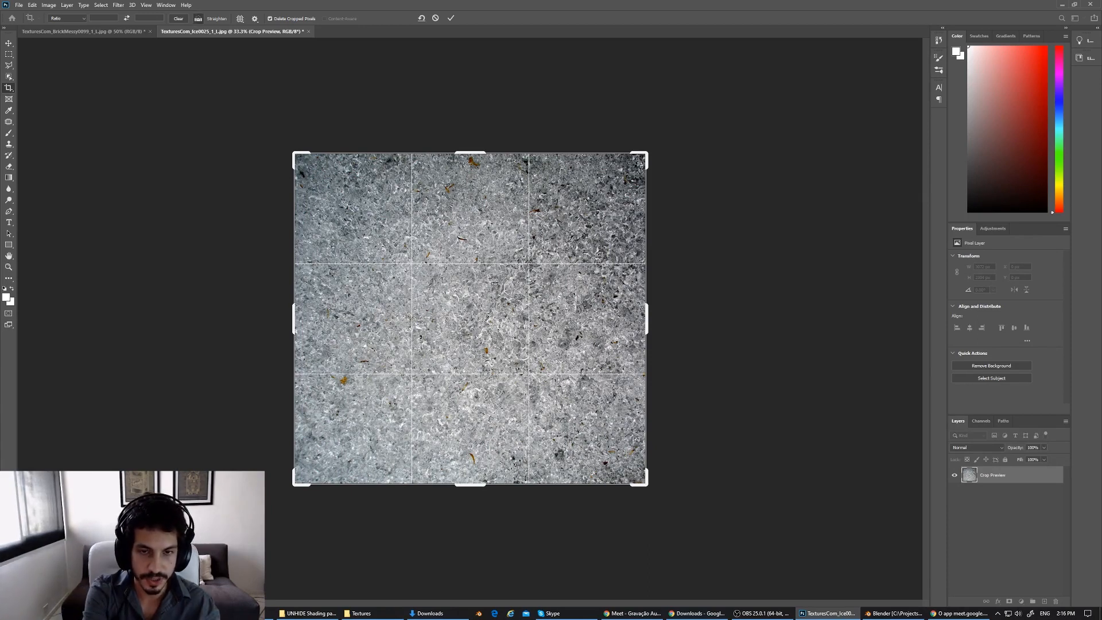
key(Return)
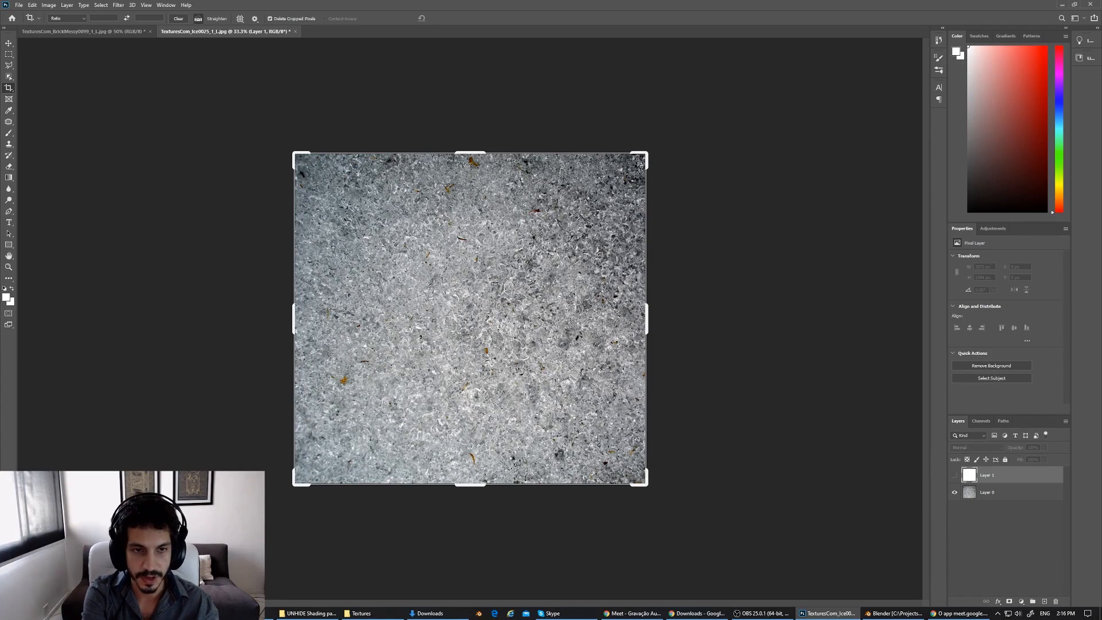
Step: Resize the ice image to an exact square of 2400 × 2400 pixels, with width and height unlinked, and switch to the Move tool
key(ctrl+alt+i)
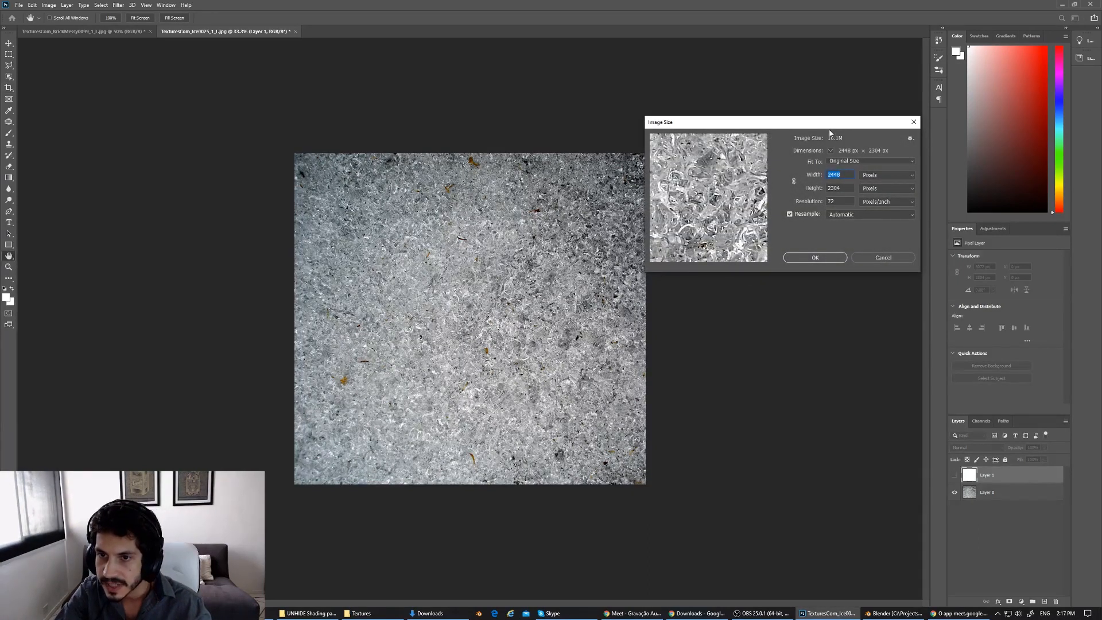
drag(829, 124, 838, 177)
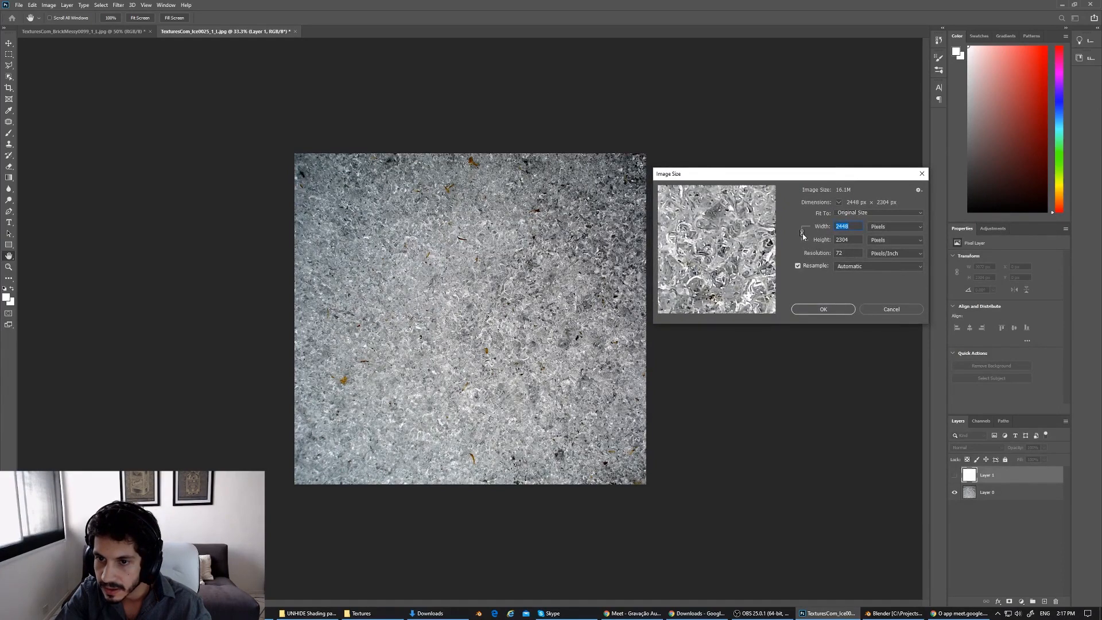
click(862, 226)
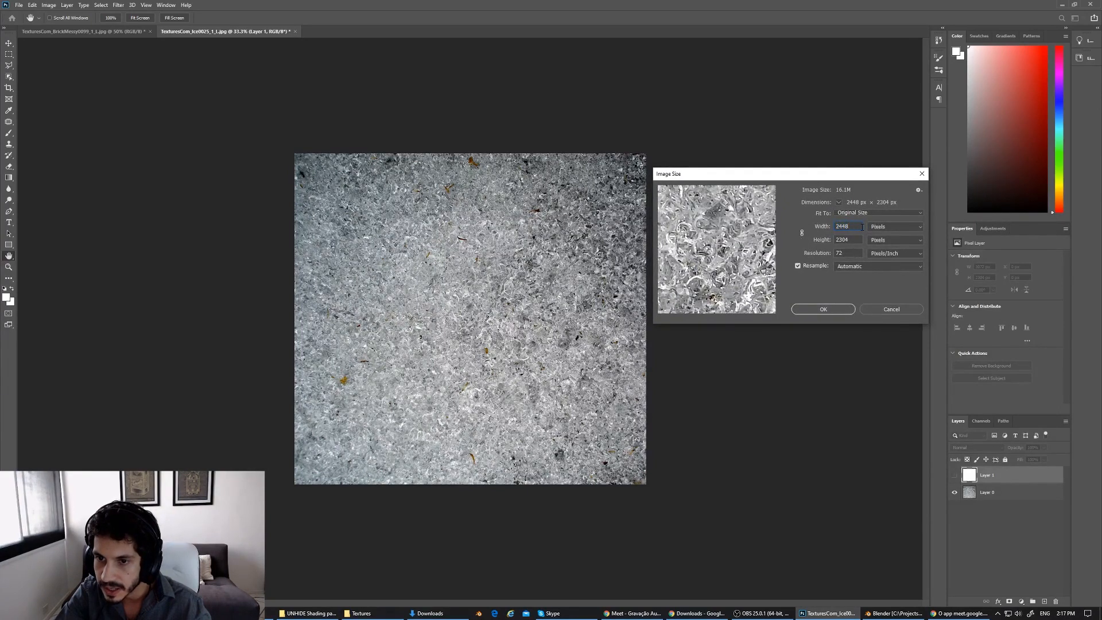
key(BackSpace)
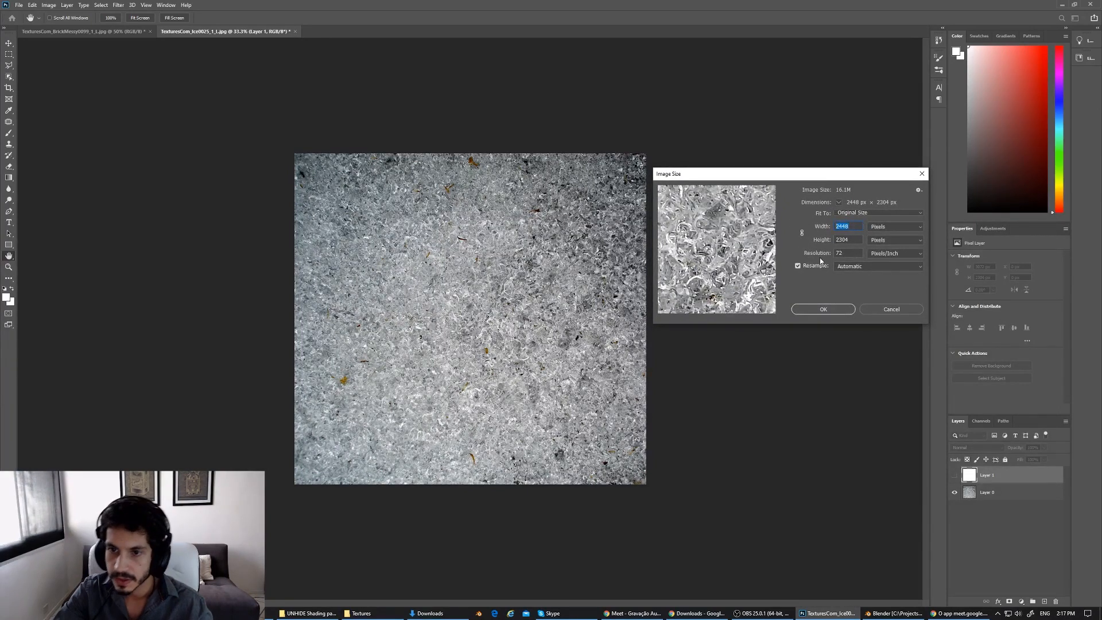
text(00)
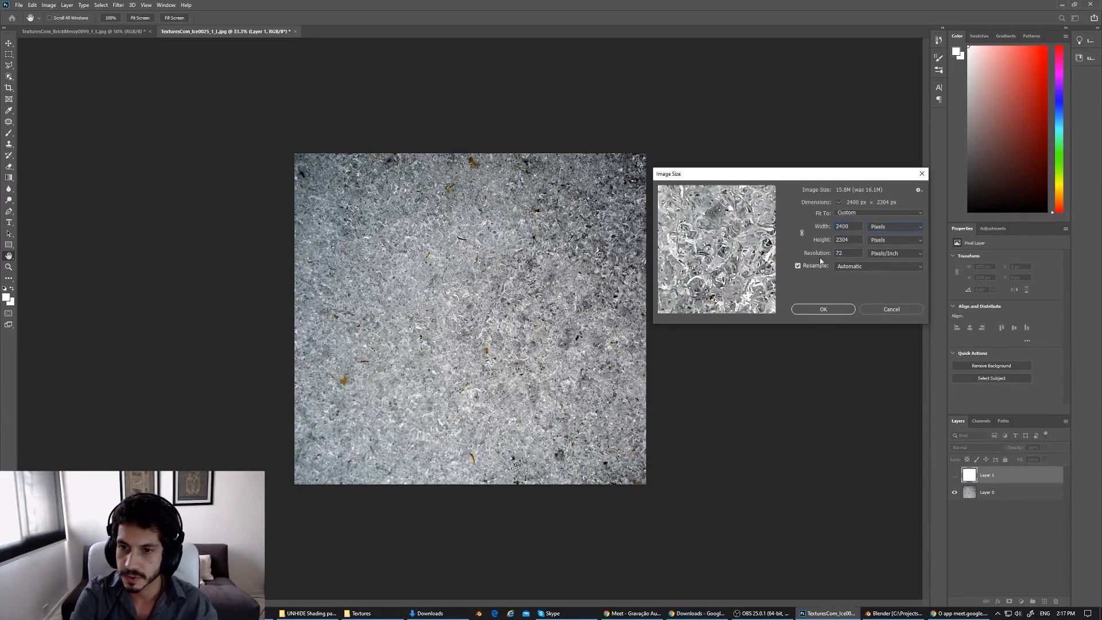
key(Tab)
text(2400)
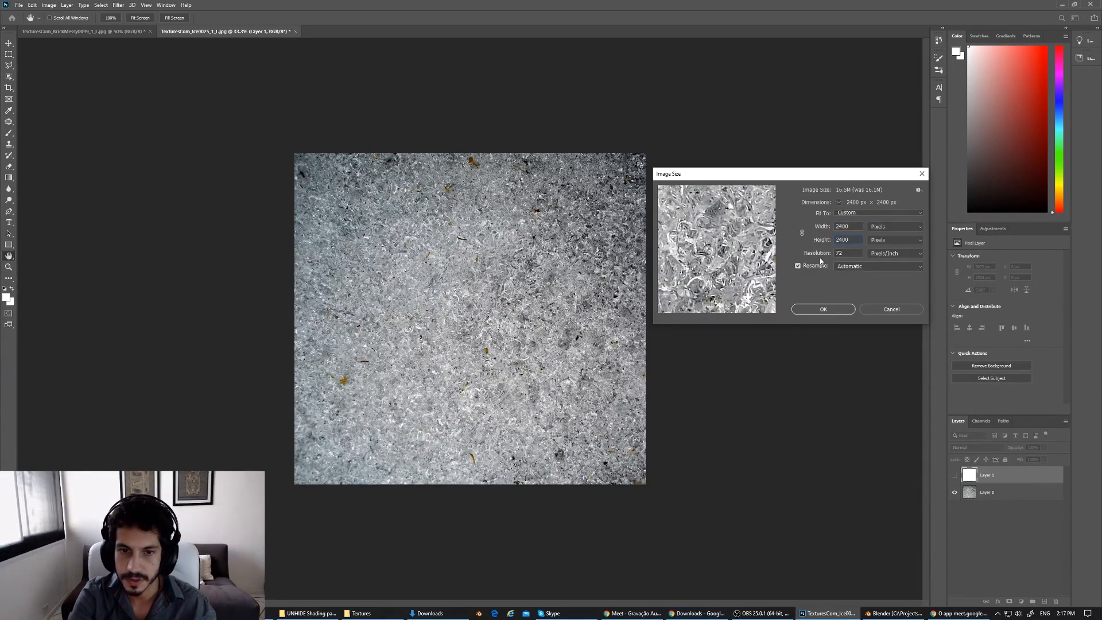
key(Return)
key(c)
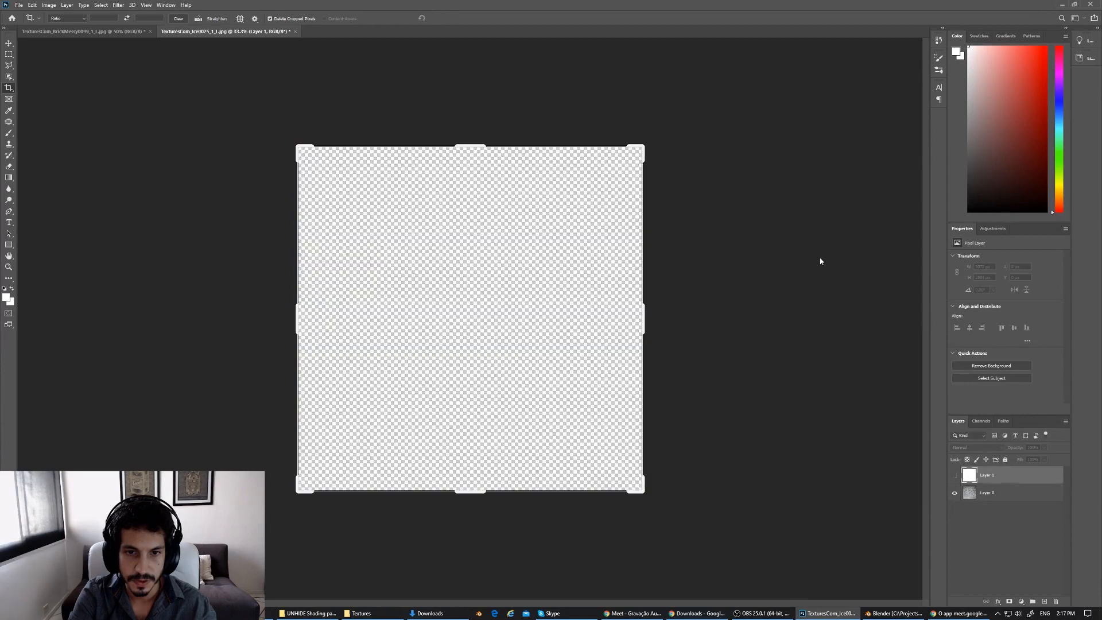
key(v)
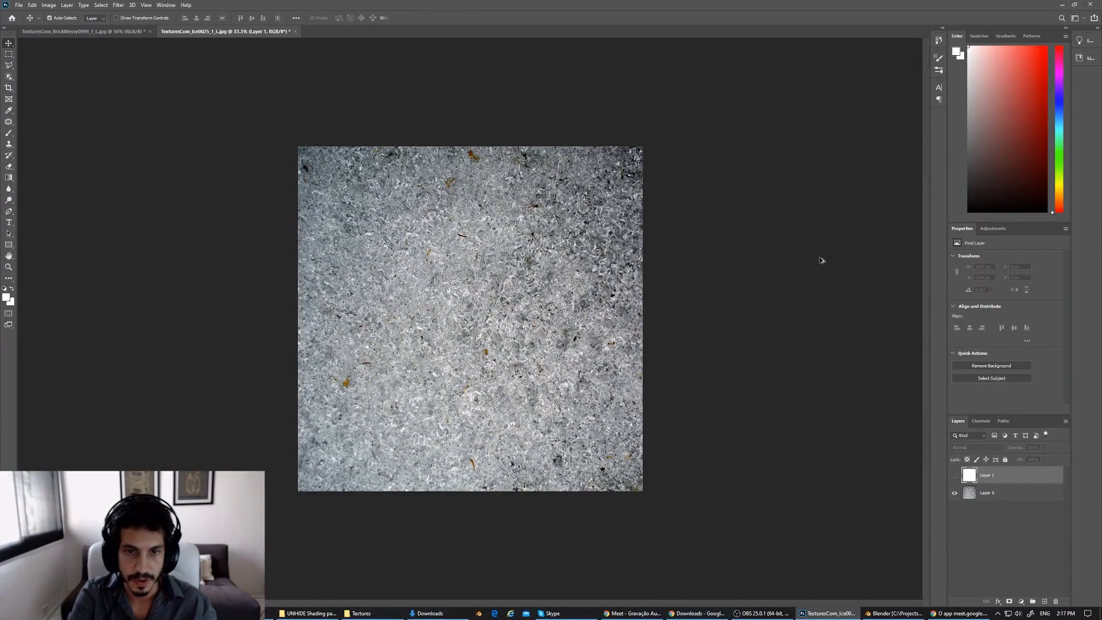
Step: Inspect the resized ice image up close and check its pixel dimensions in Image Size
key(ctrl+1)
key(ctrl+0)
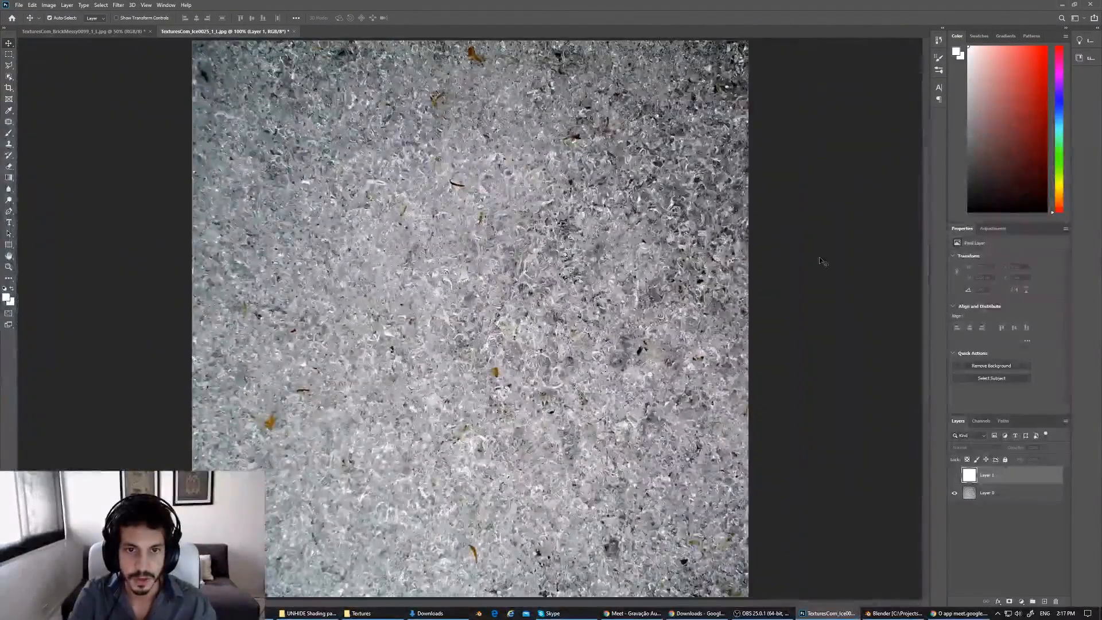
key(ctrl+minus)
key(ctrl+minus)
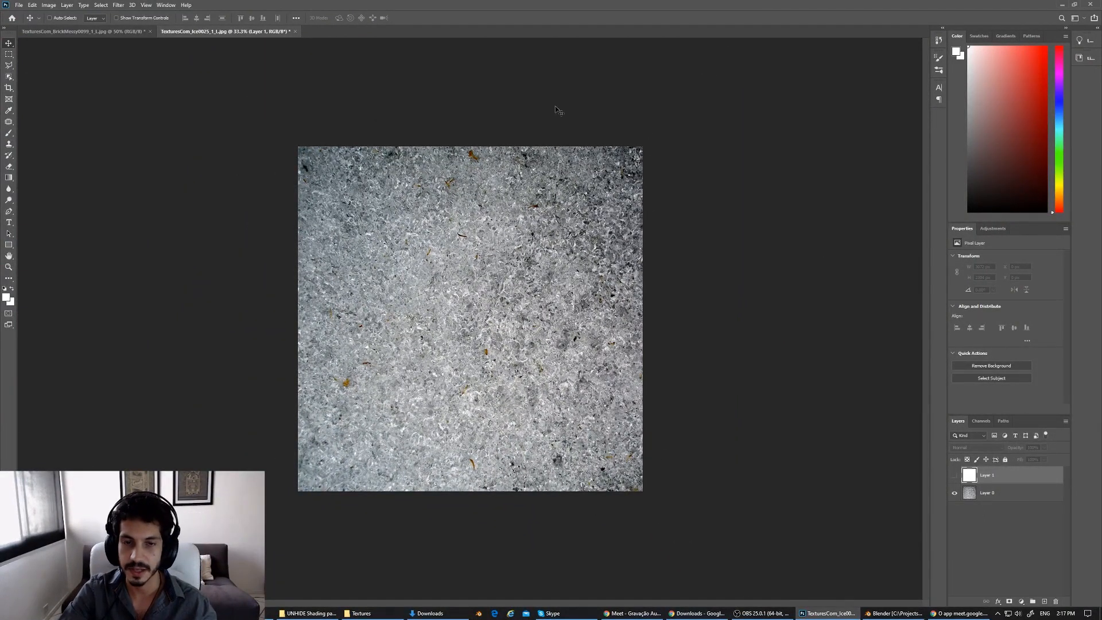
key(ctrl+alt+i)
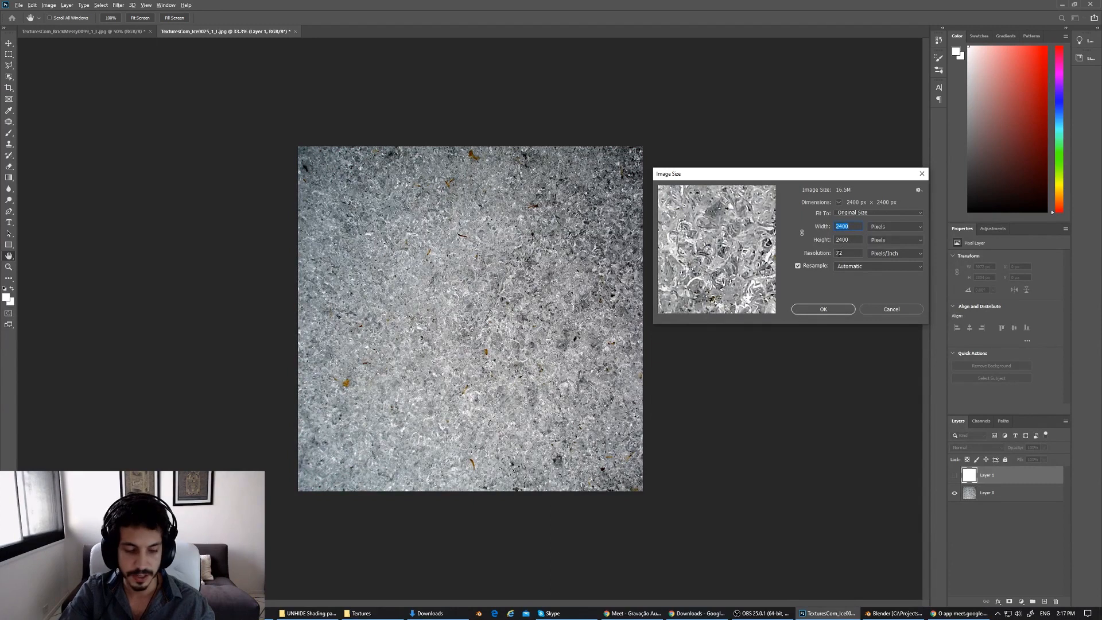
click(822, 310)
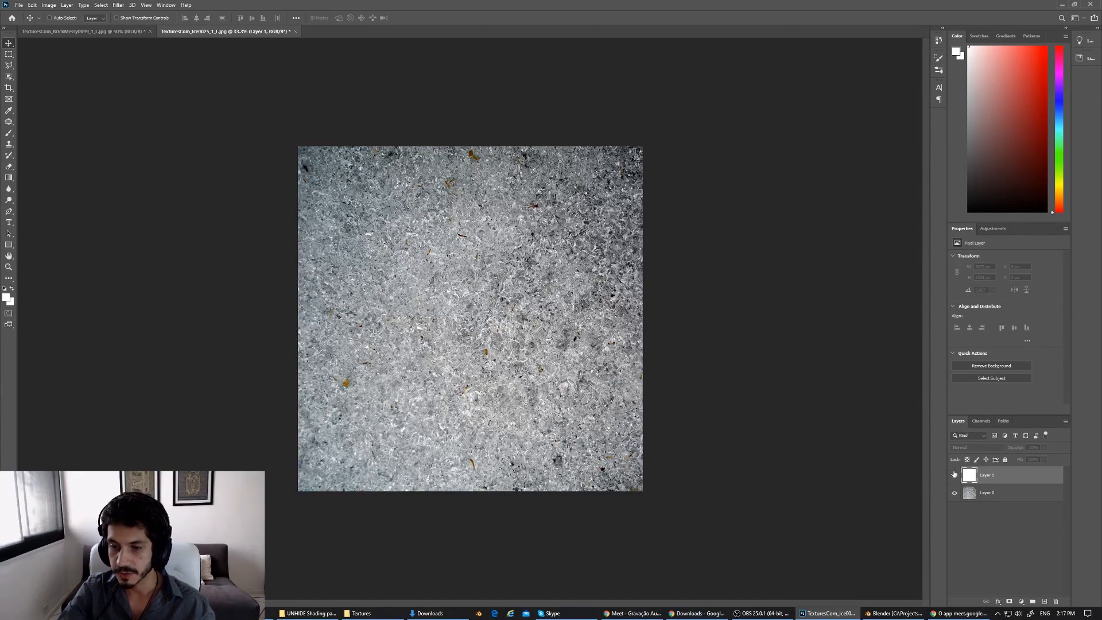
Step: Duplicate the ice photo layer and apply the Average blur filter to the copy
click(979, 495)
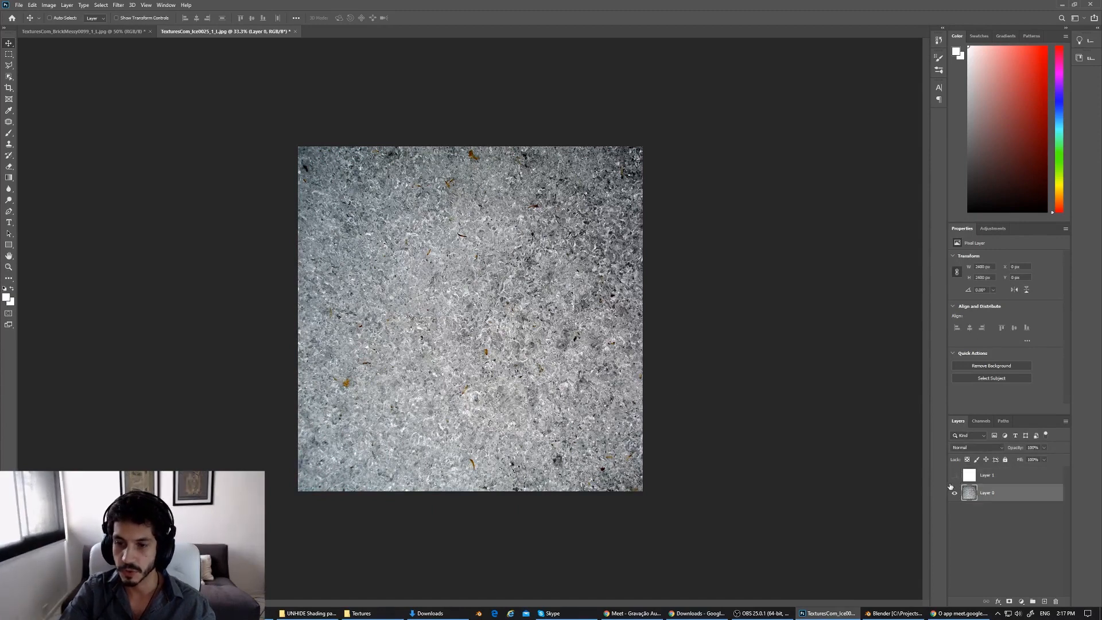
key(ctrl+j)
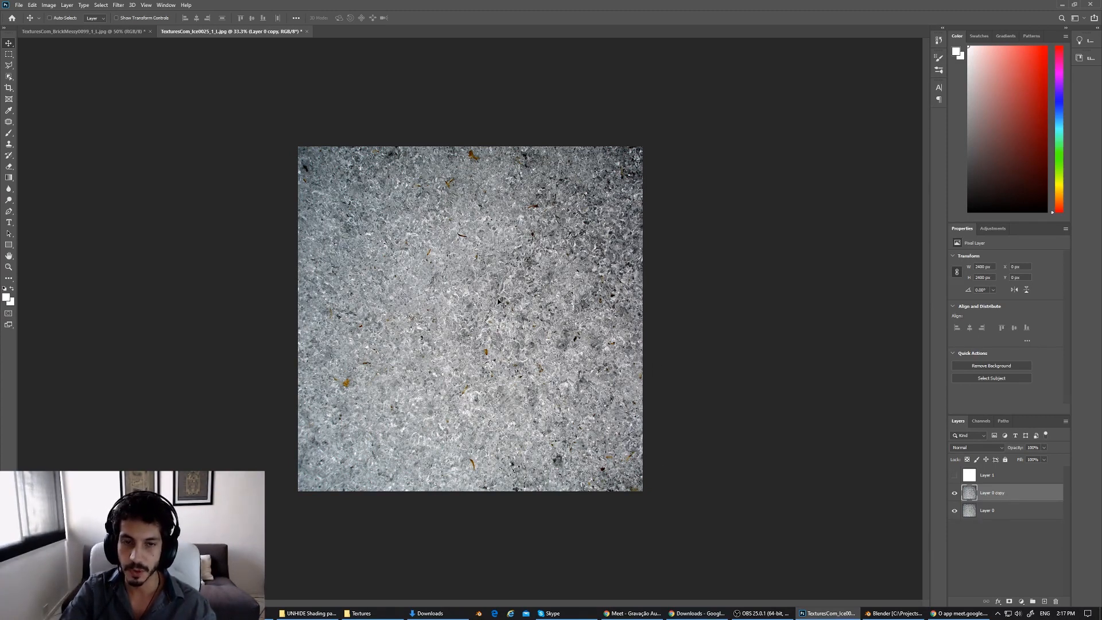
click(117, 5)
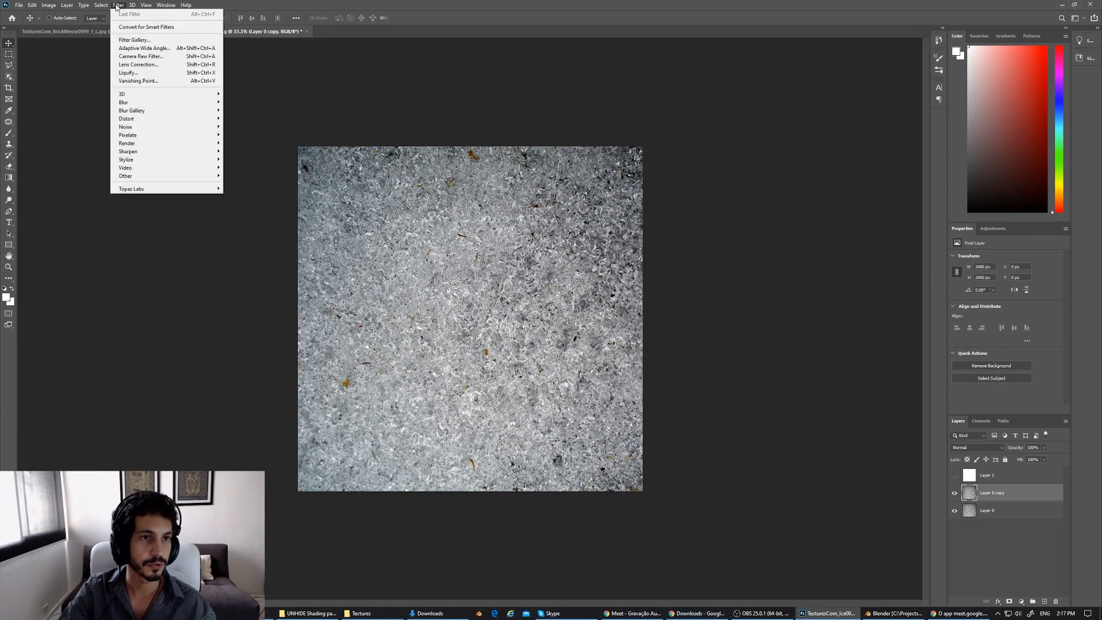
mouse_move(198, 103)
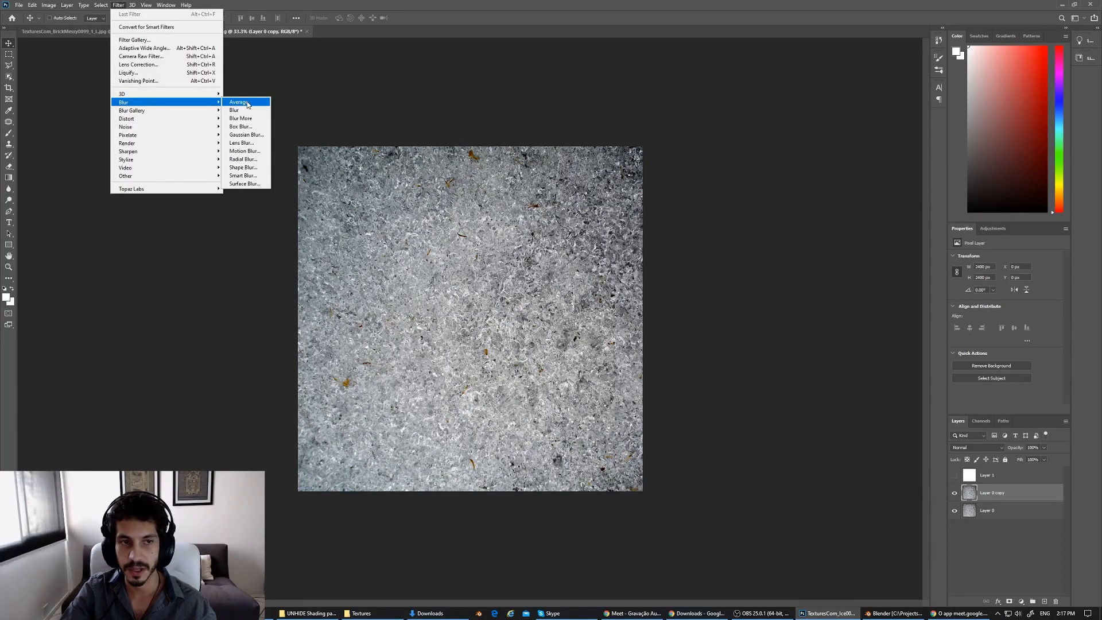
click(249, 104)
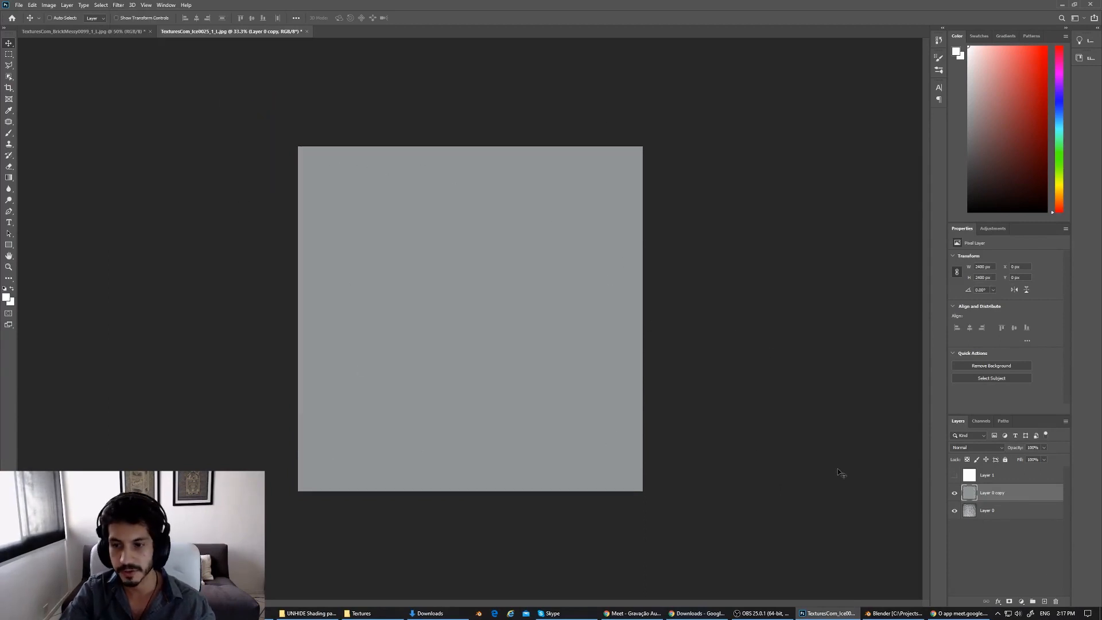
Step: Duplicate the original ice photo layer and move the copy above the averaged grey layer
click(1031, 513)
key(ctrl+j)
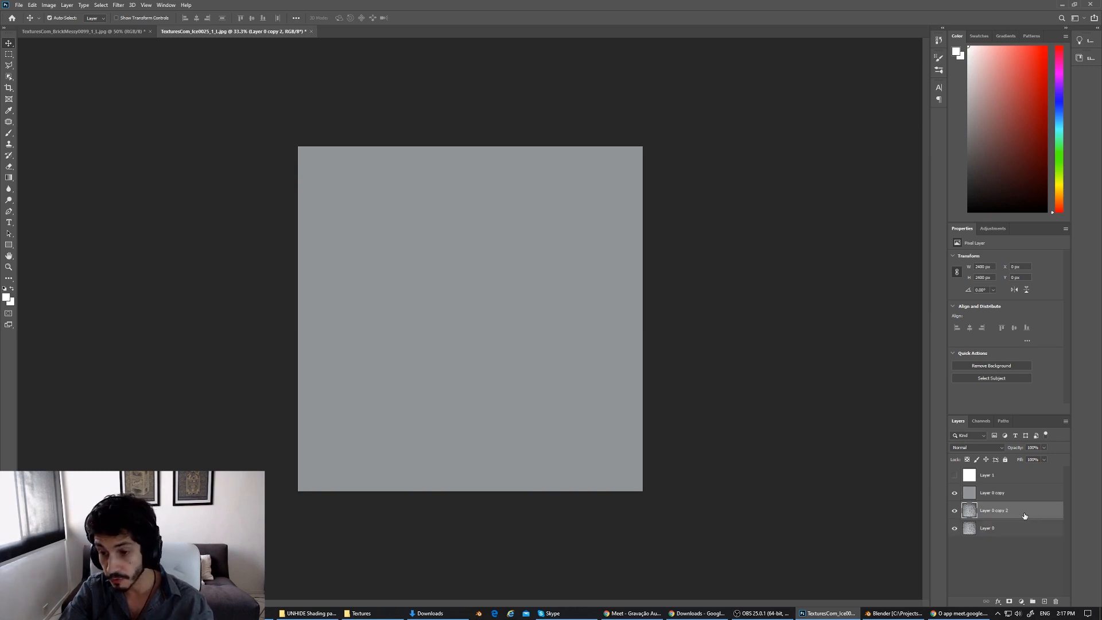
drag(1007, 512, 1011, 487)
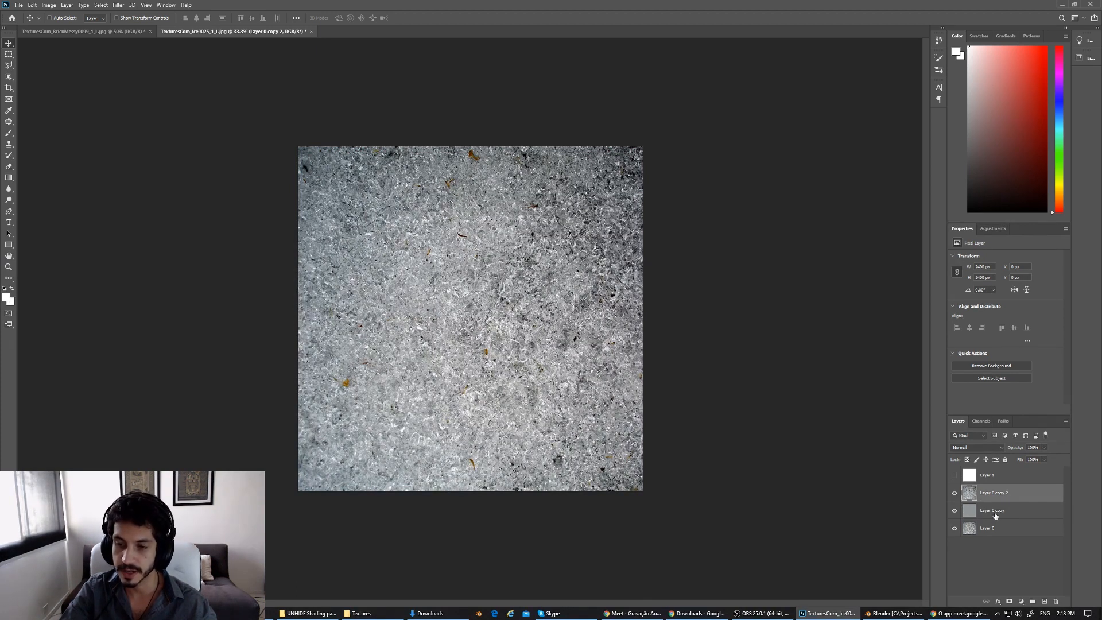
Step: Set the upper photo copy's blending mode to Linear Light and its opacity to 50%
click(980, 451)
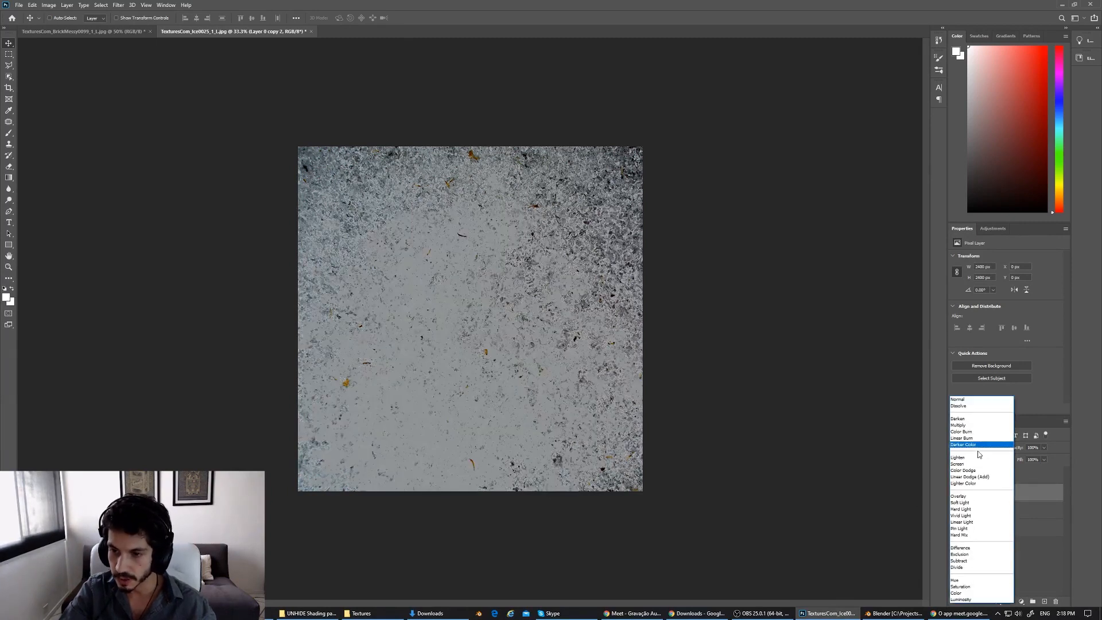
click(971, 523)
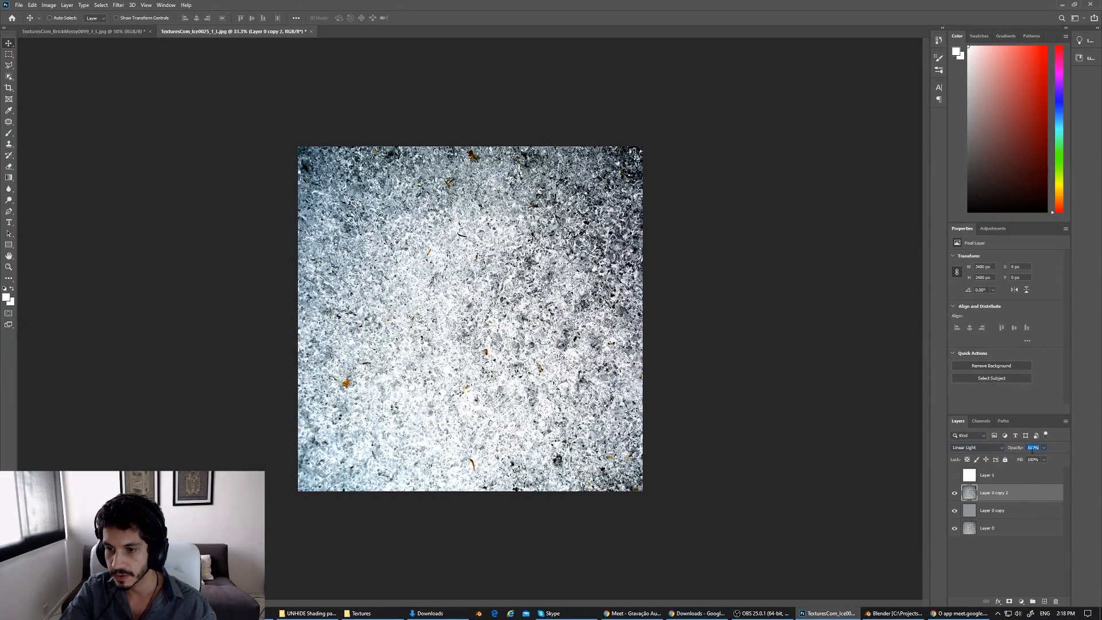
text(50)
key(Return)
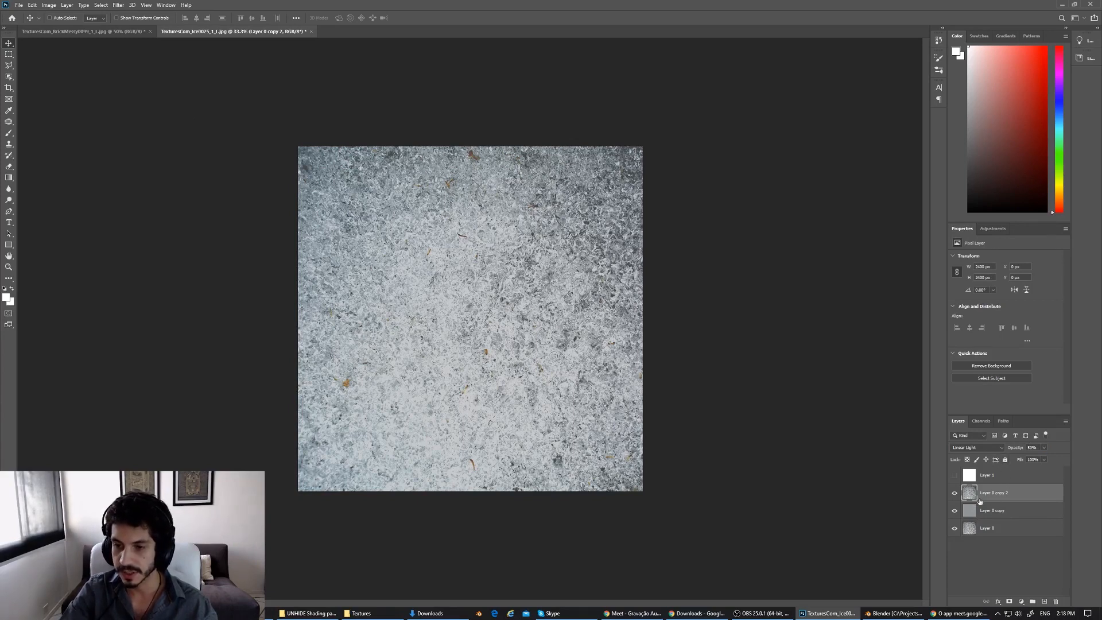
Step: Apply a High Pass filter to the upper photo copy with a radius of 179.1 pixels, testing low and high radii in the preview
click(119, 4)
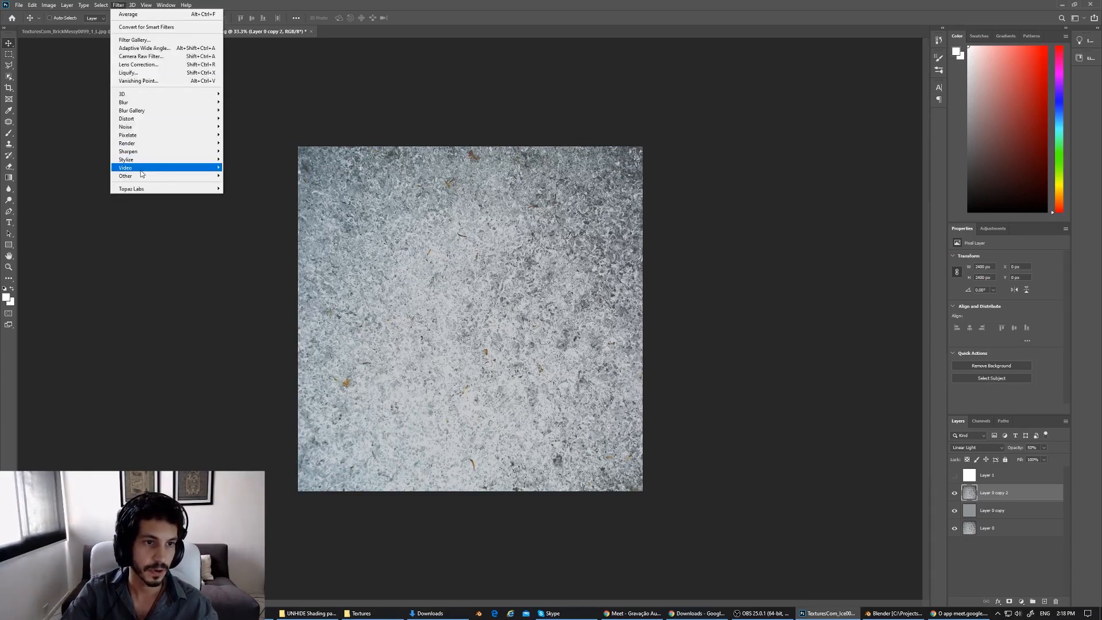
mouse_move(143, 177)
click(242, 184)
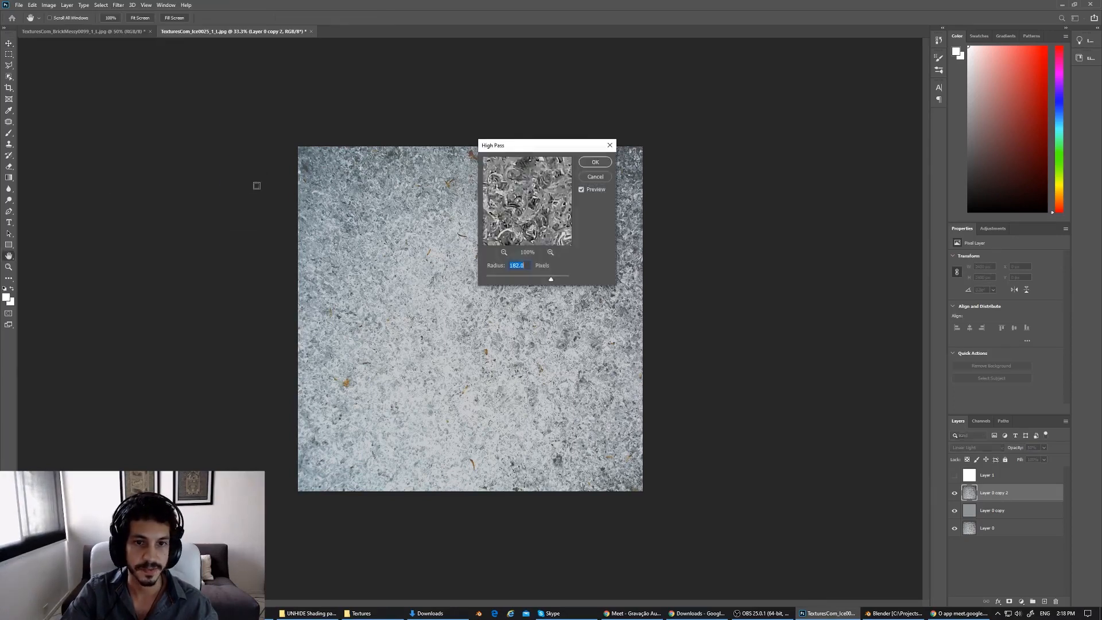
drag(521, 147, 750, 130)
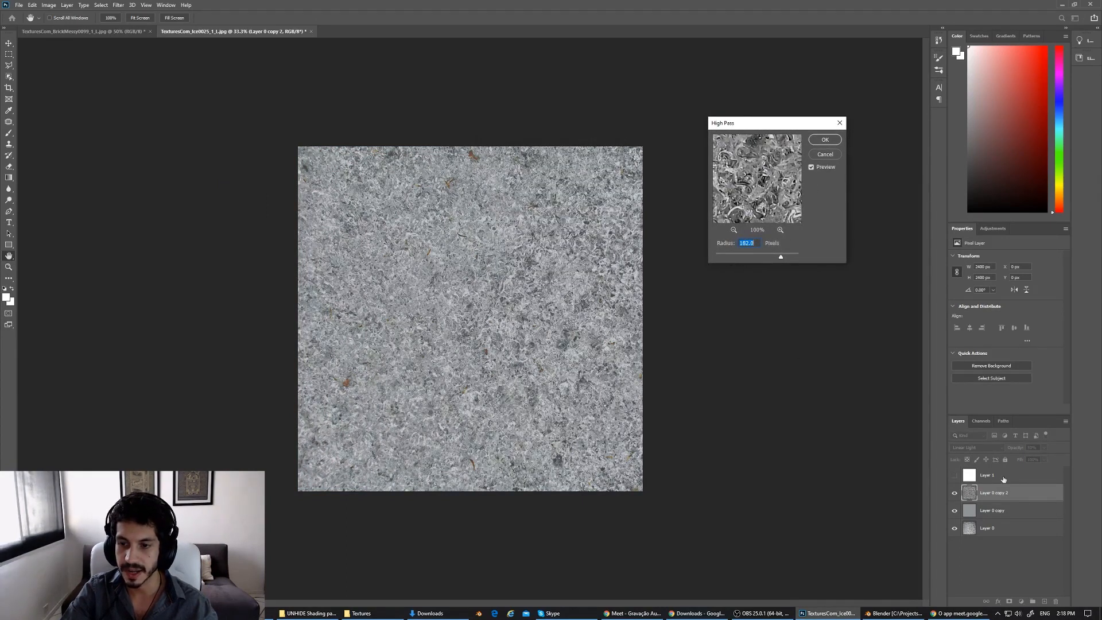
mouse_move(753, 257)
mouse_down()
mouse_move(717, 258)
mouse_move(738, 259)
mouse_up()
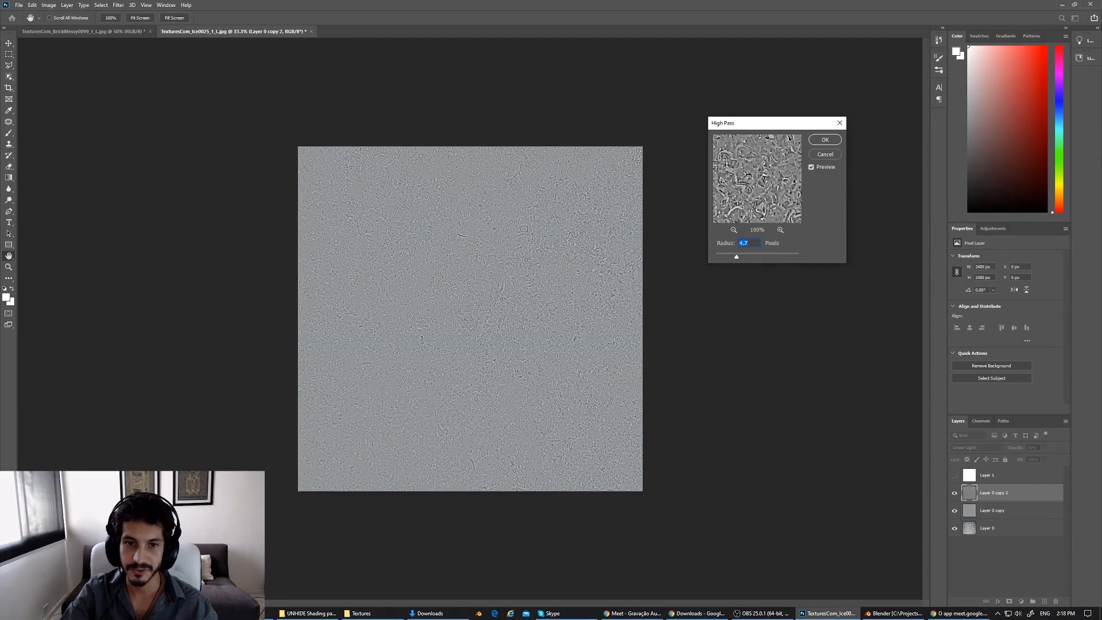
drag(737, 259, 798, 259)
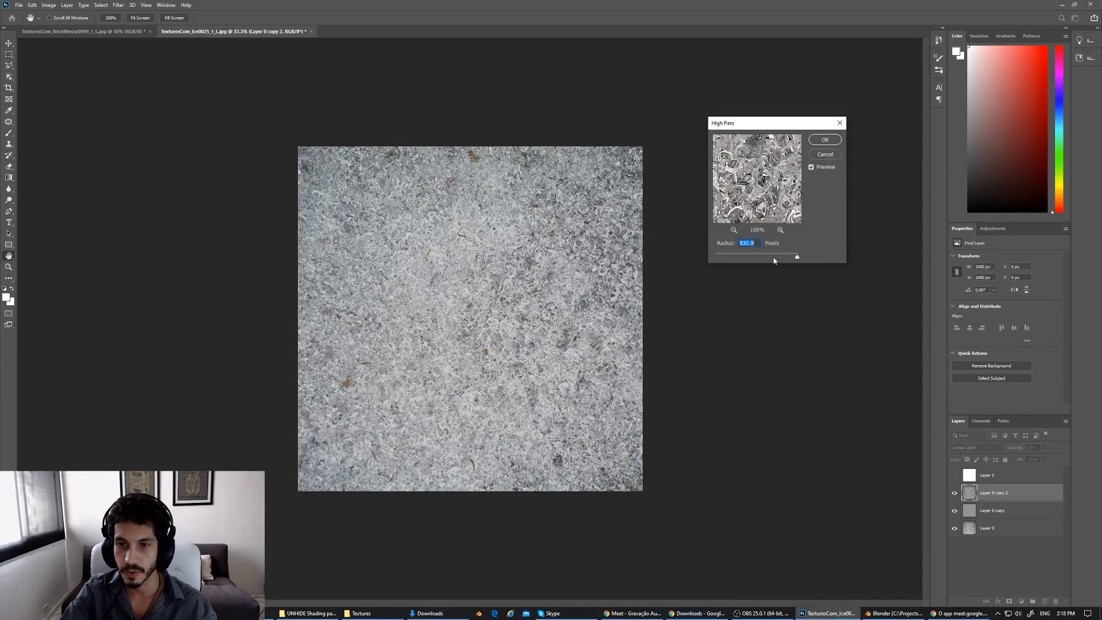
drag(789, 261, 648, 164)
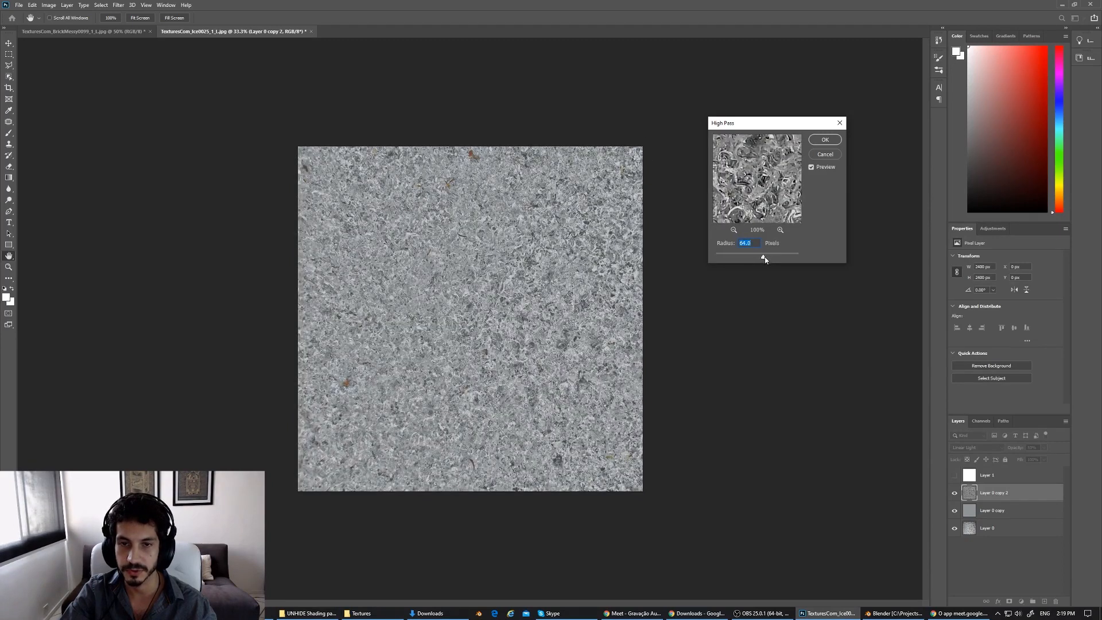
drag(773, 259, 780, 259)
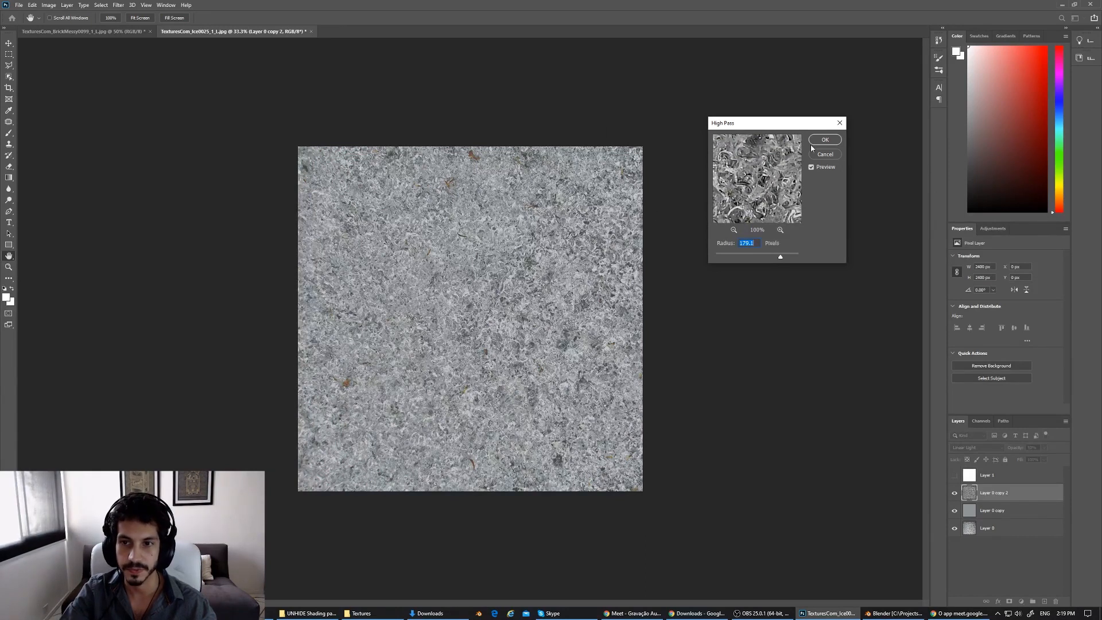
click(826, 140)
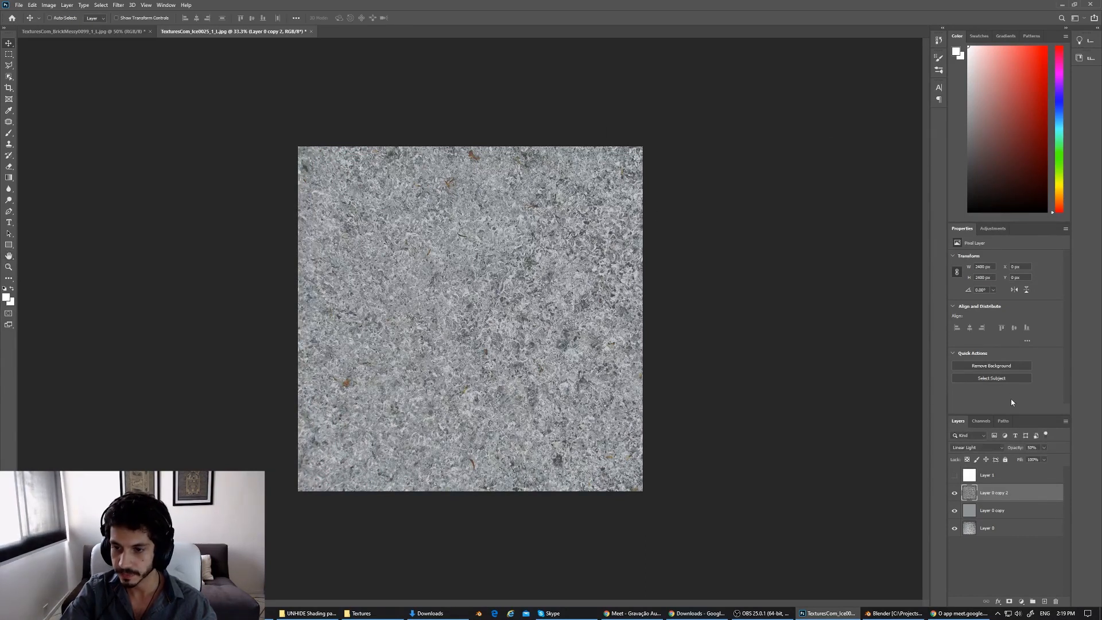
Step: Enlarge the layer list and compare the original ice photo with the tone-corrected result by repeatedly isolating Layer 0
drag(1019, 414, 1018, 295)
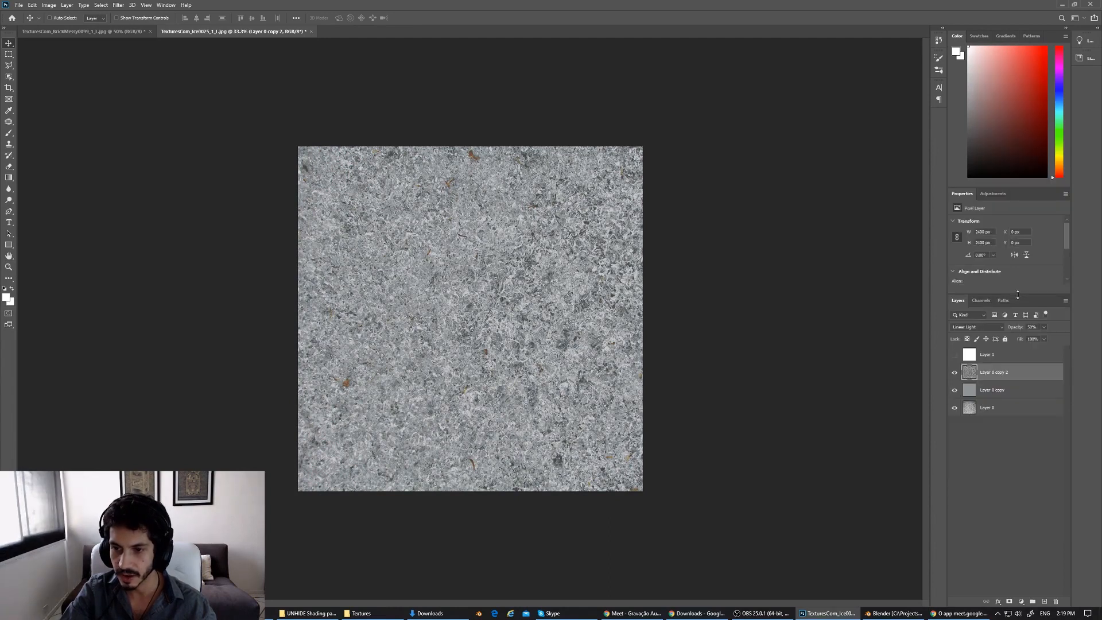
alt+click(955, 408)
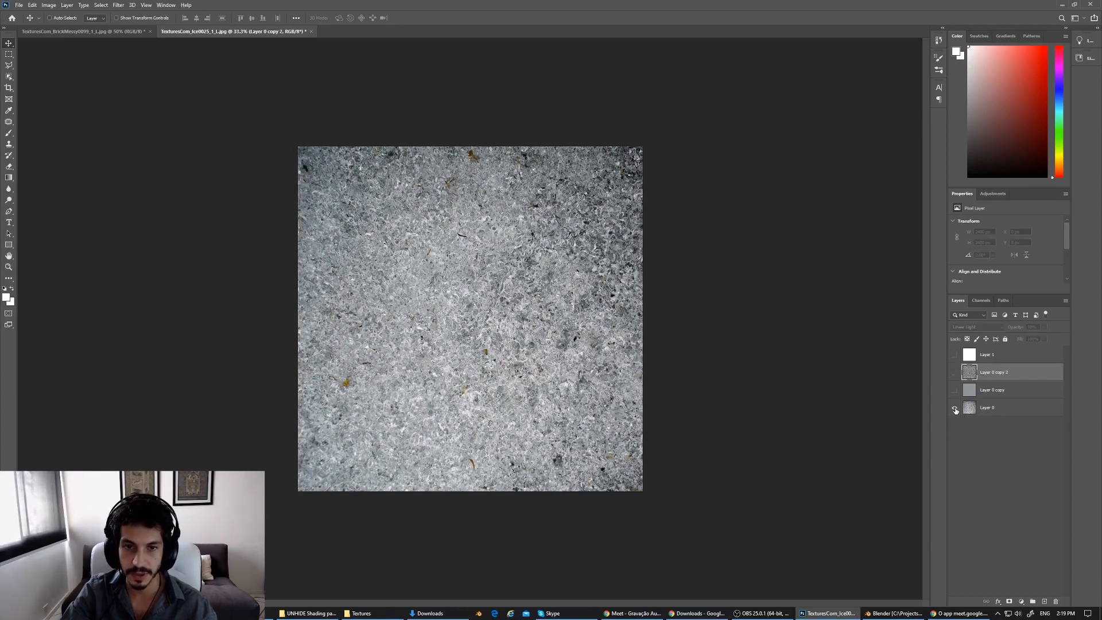
alt+click(955, 408)
alt+click(956, 409)
alt+click(955, 409)
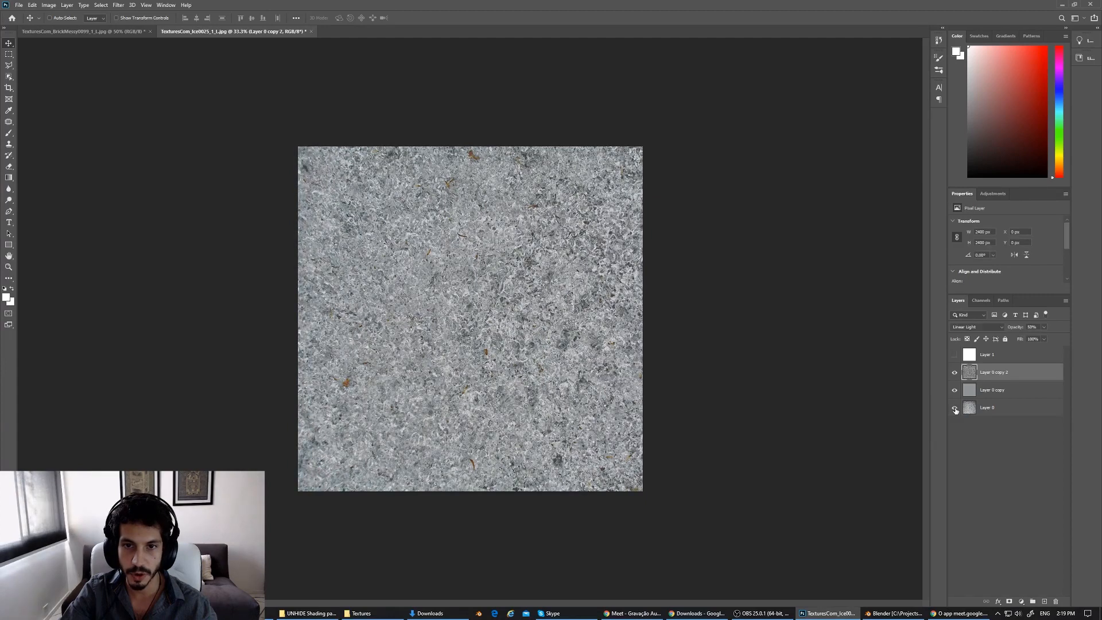
alt+click(956, 409)
alt+click(955, 409)
alt+click(956, 409)
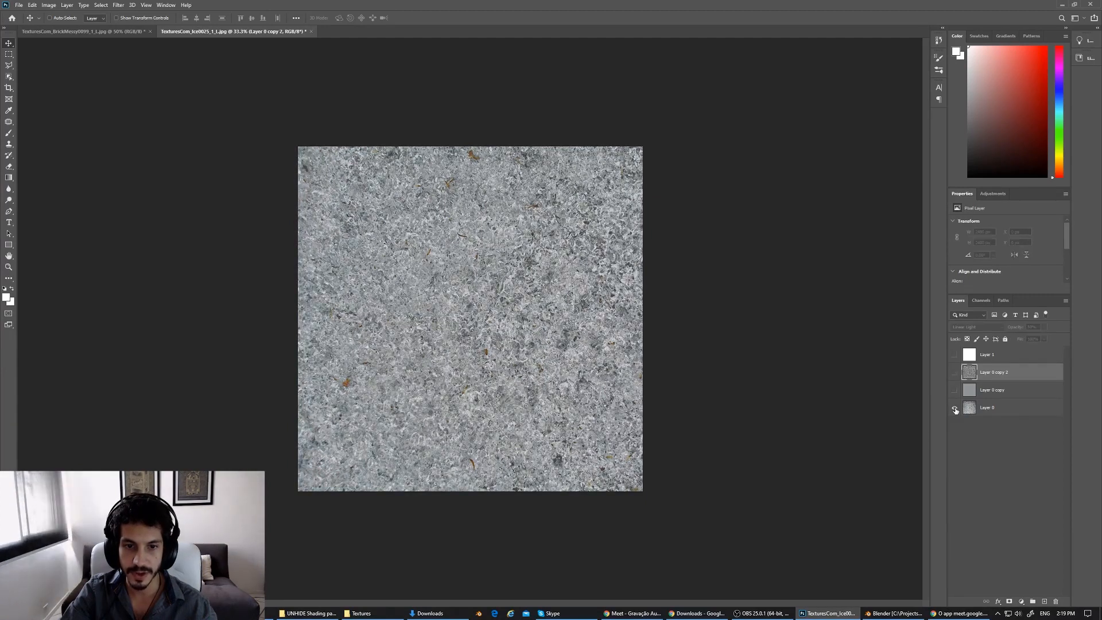
alt+click(955, 409)
alt+click(956, 409)
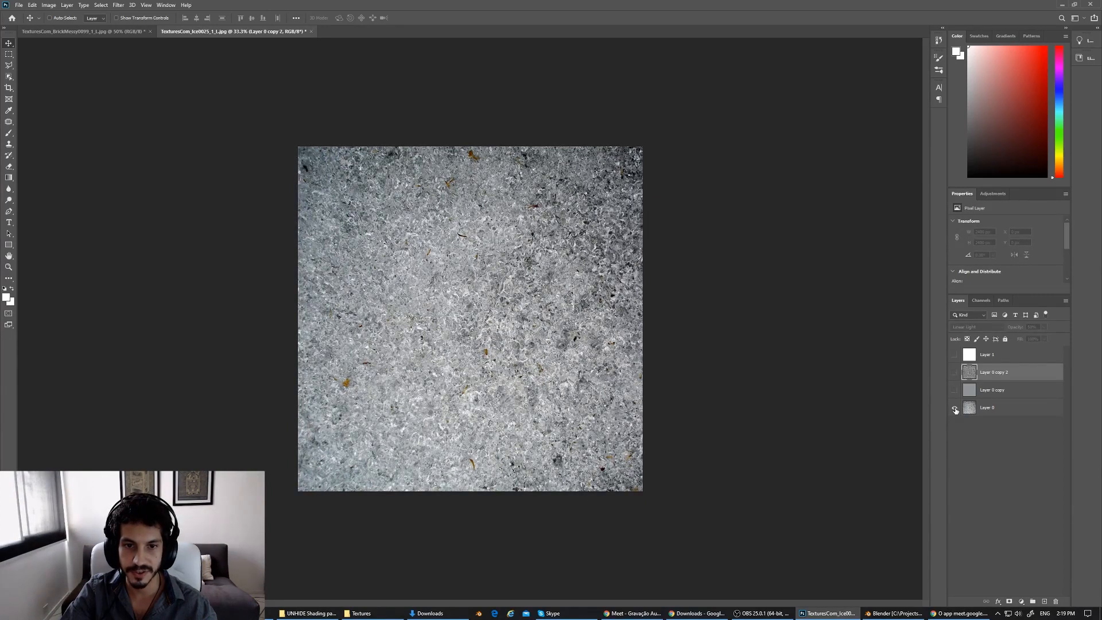
alt+click(956, 408)
alt+click(955, 409)
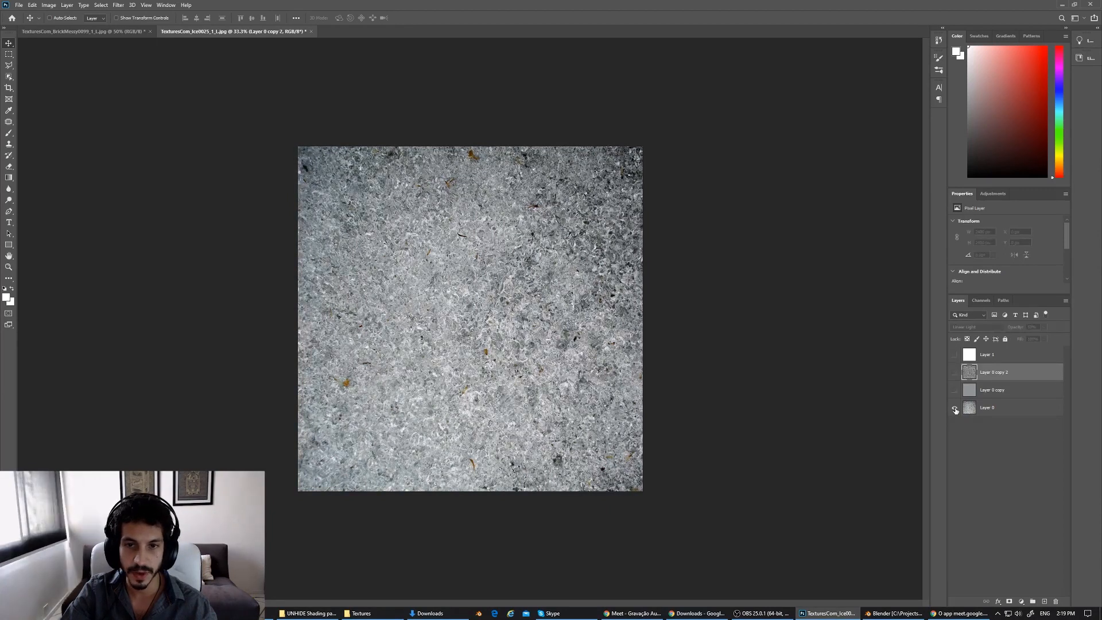
alt+click(955, 408)
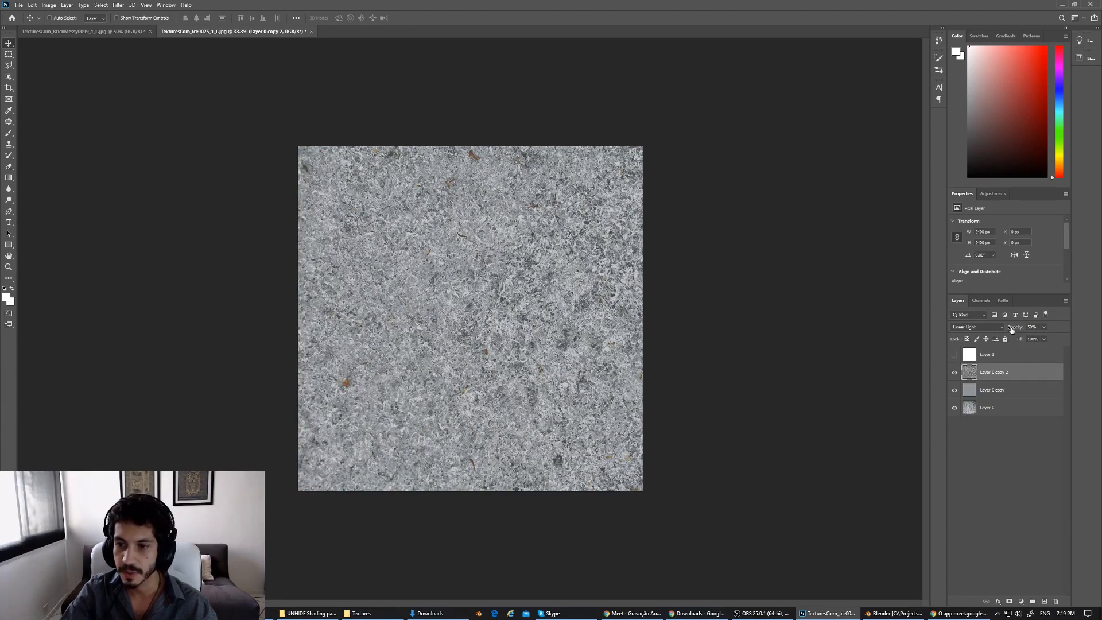
Step: Try stronger opacities on the High Pass layer and set its opacity to 60%
drag(1012, 329, 1018, 329)
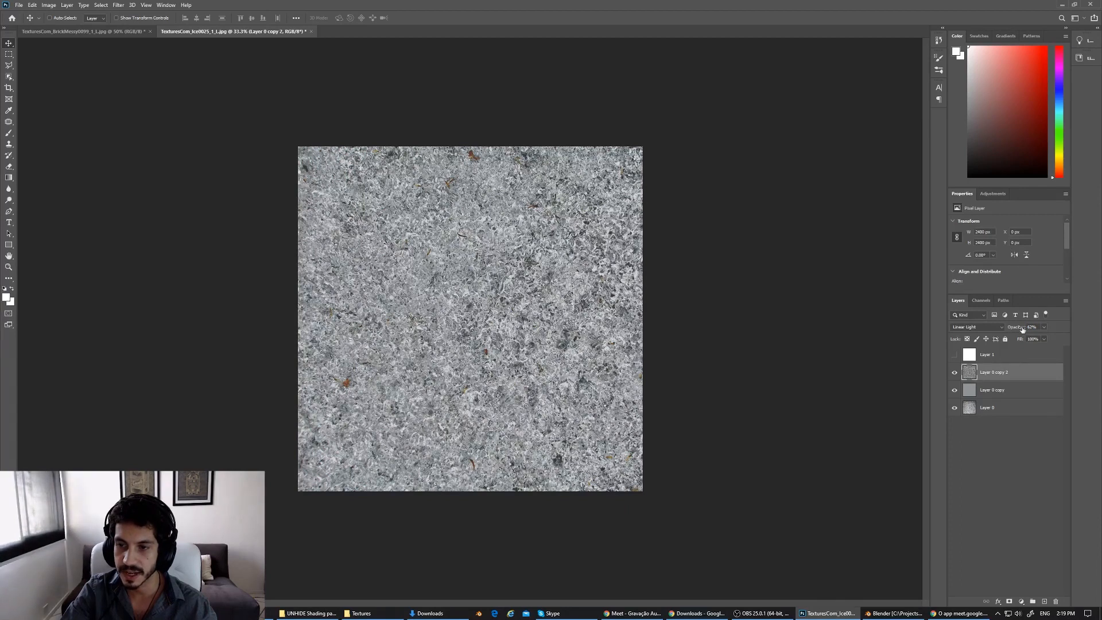
drag(1014, 329, 1045, 329)
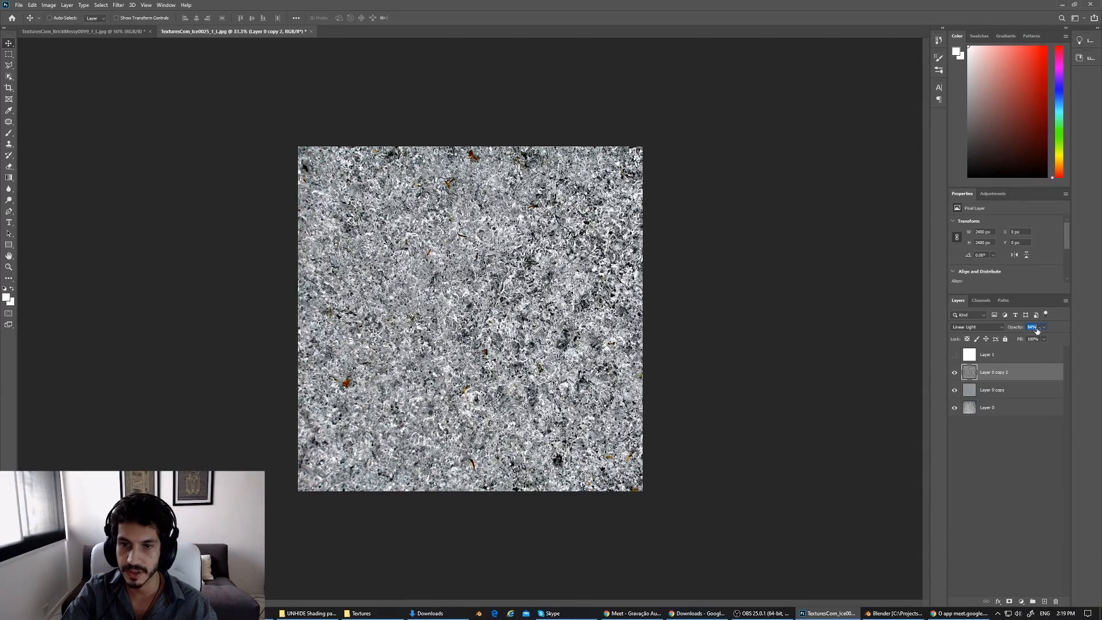
drag(1037, 331, 1032, 332)
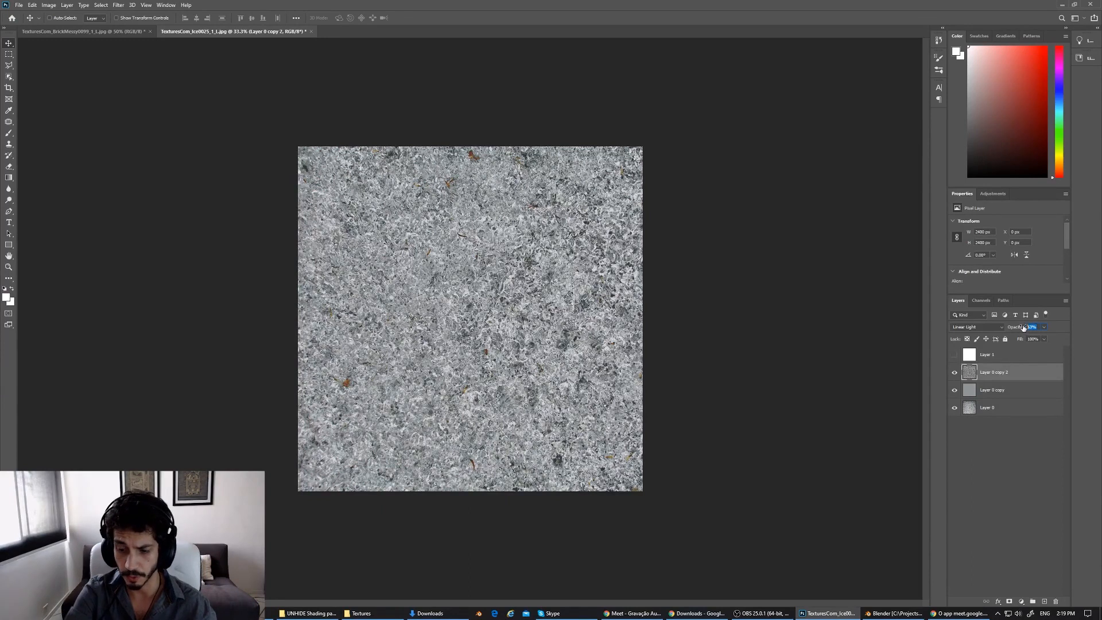
drag(1024, 327, 1022, 328)
Step: Stamp the visible High Pass, averaged and original photo layers into a new merged layer
click(1009, 378)
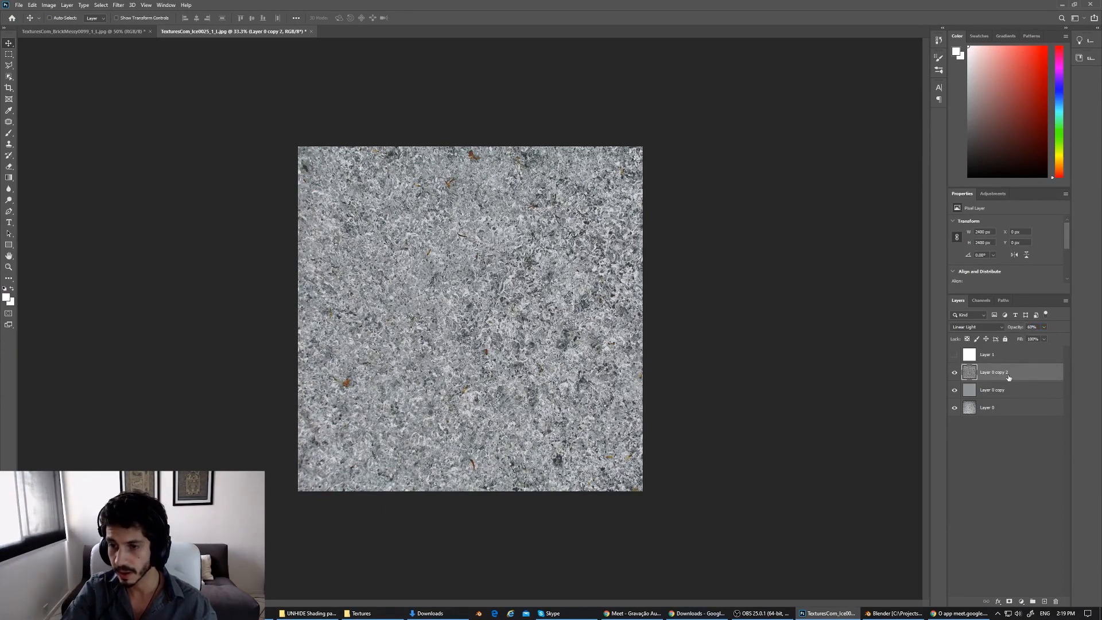
shift+click(1020, 407)
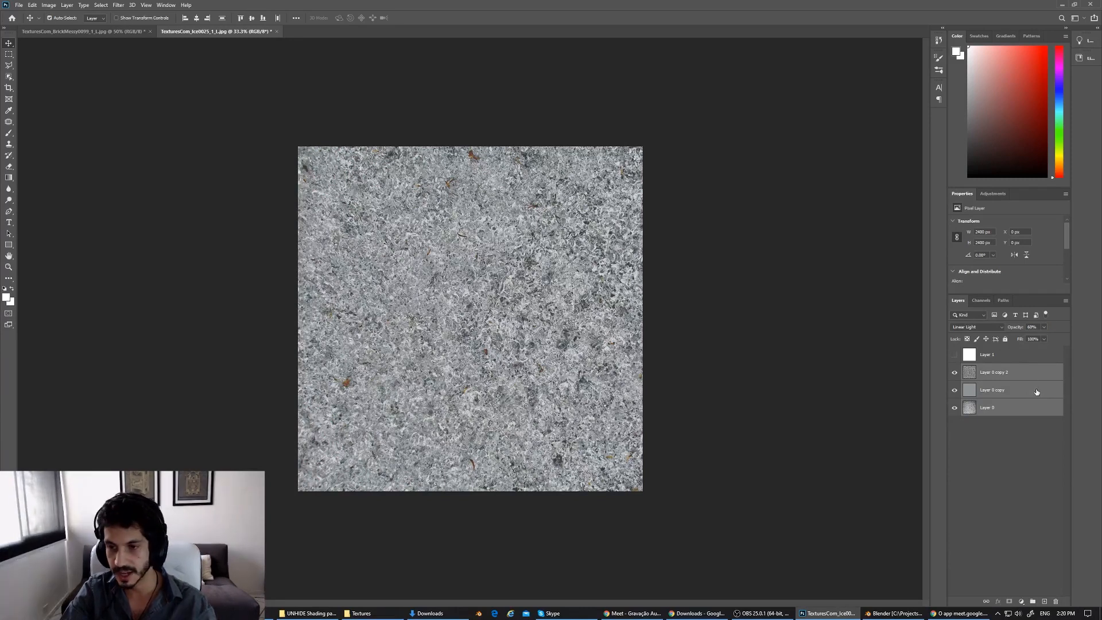
key(ctrl+shift+alt+e)
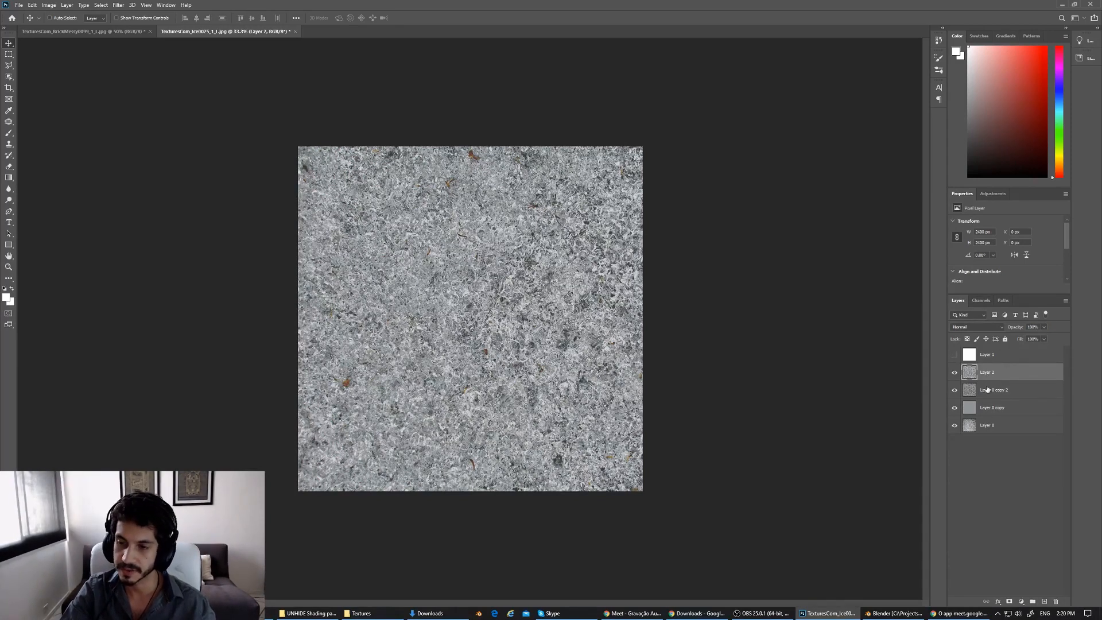
Step: Delete the High Pass and averaged layers, and compare the merged layer with the original photo by toggling its visibility
click(988, 396)
shift+click(988, 404)
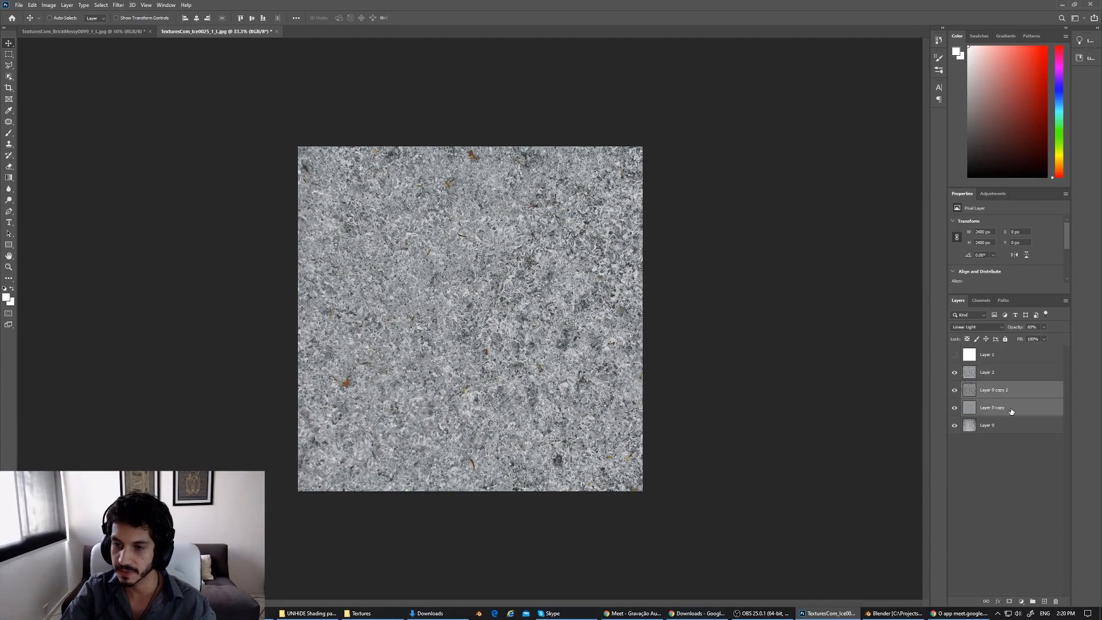
drag(1012, 411, 1056, 601)
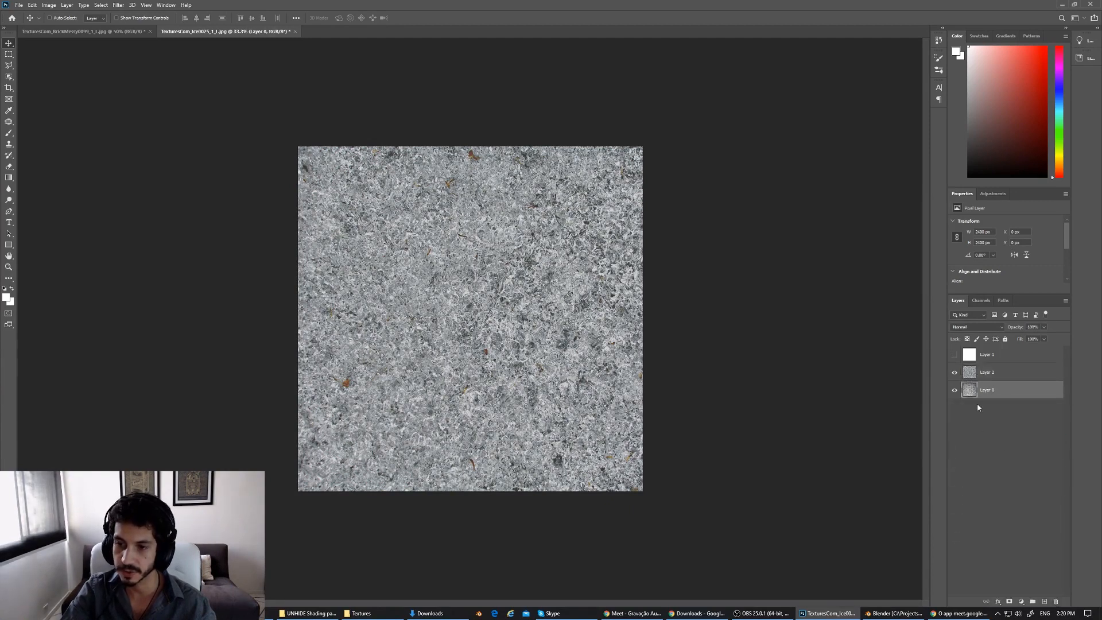
click(956, 373)
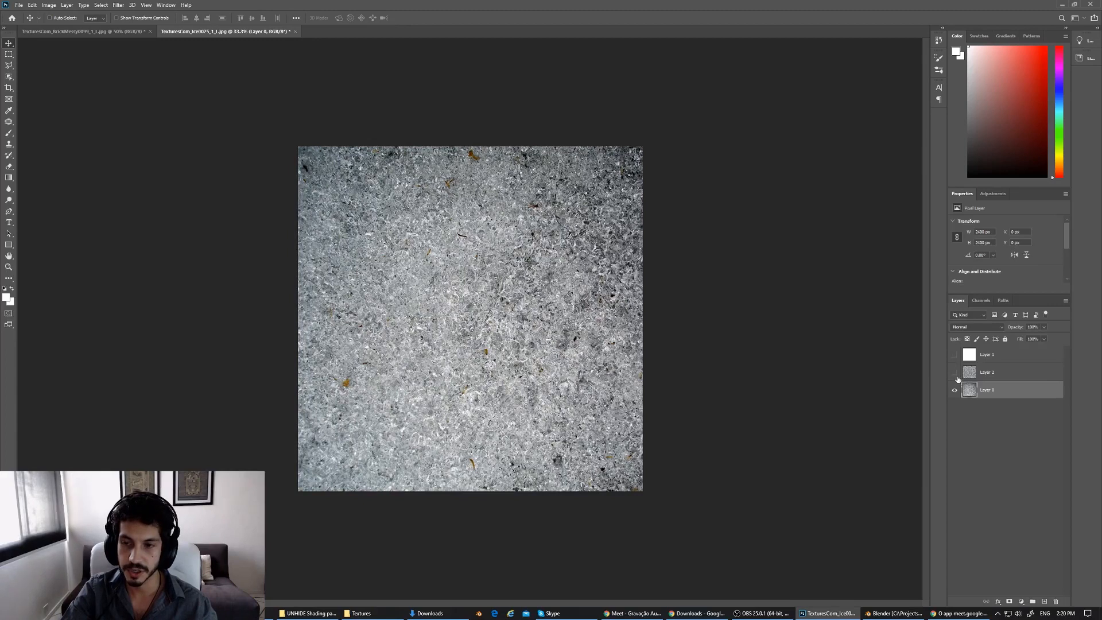
click(956, 374)
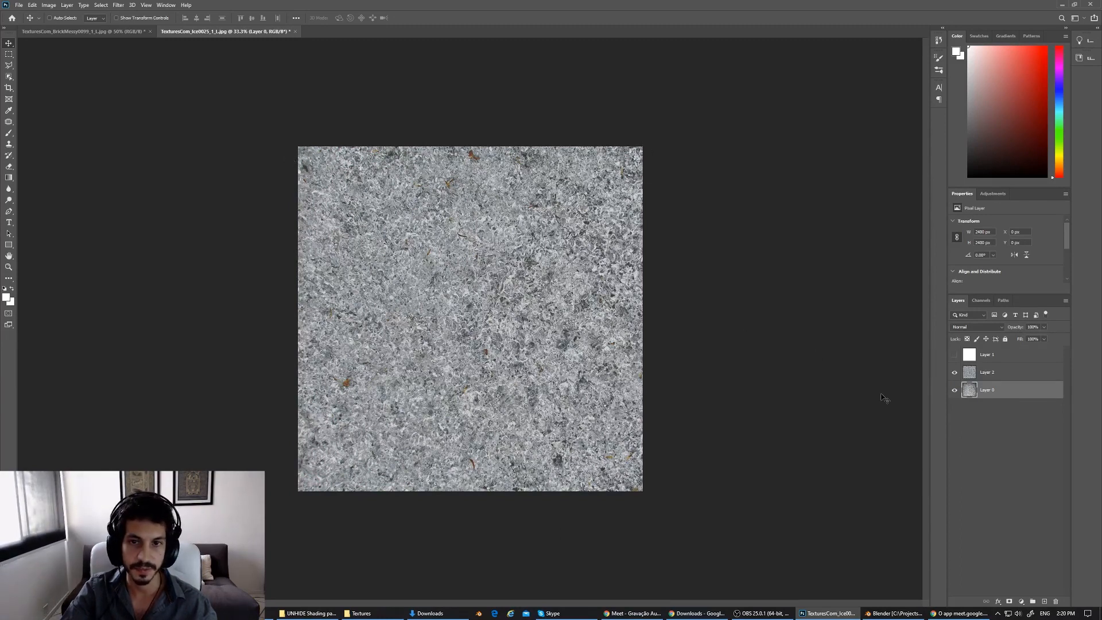
Step: Duplicate the merged, tone-corrected ice layer
click(1012, 371)
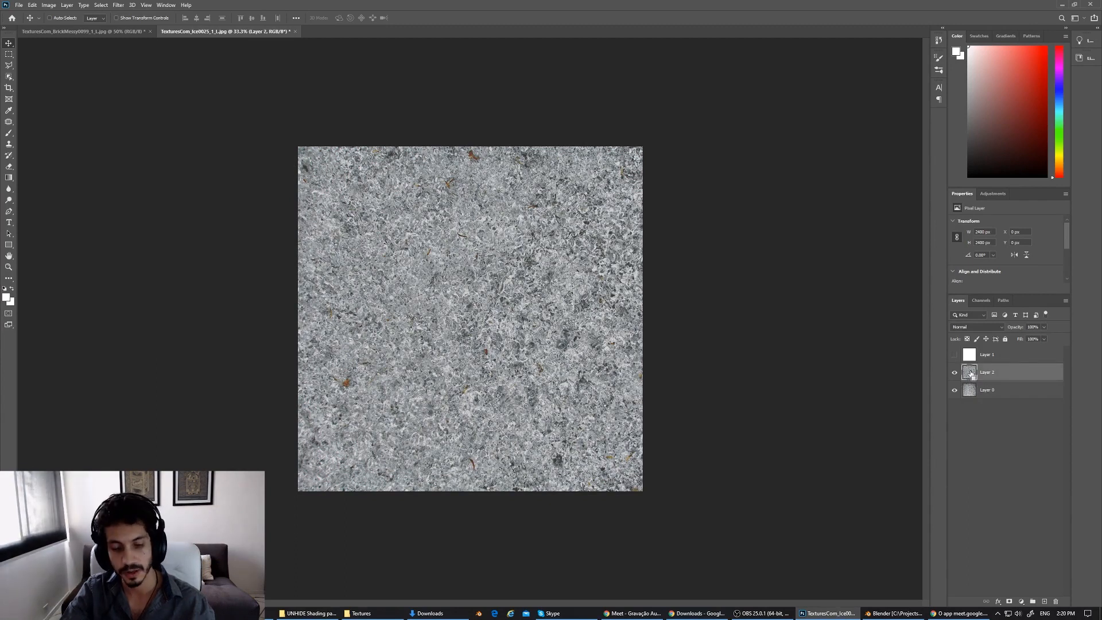
key(ctrl+j)
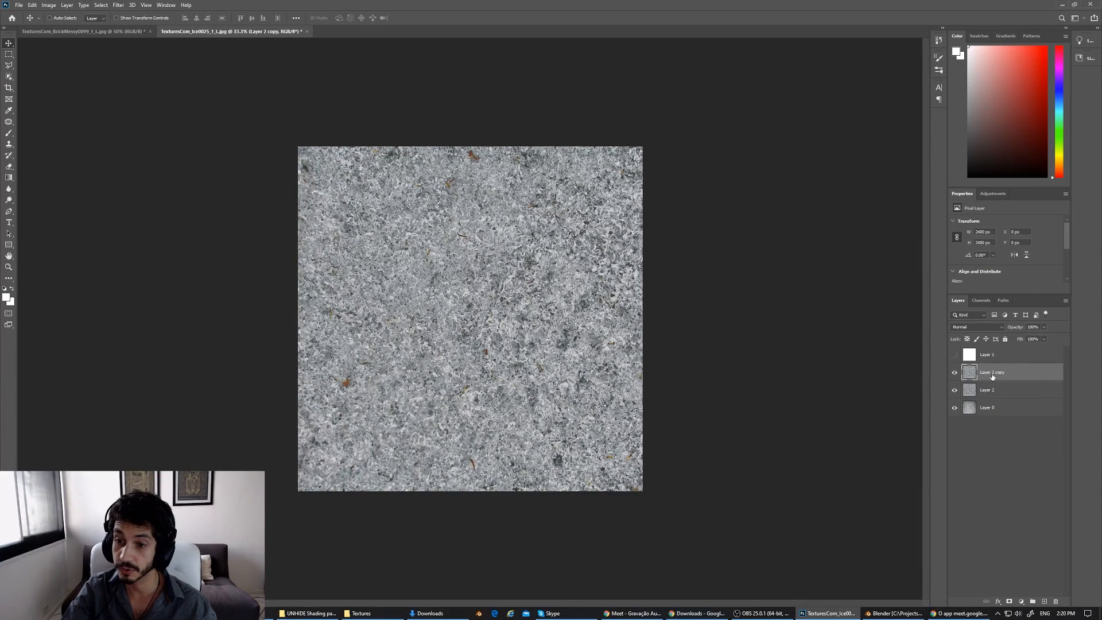
click(118, 5)
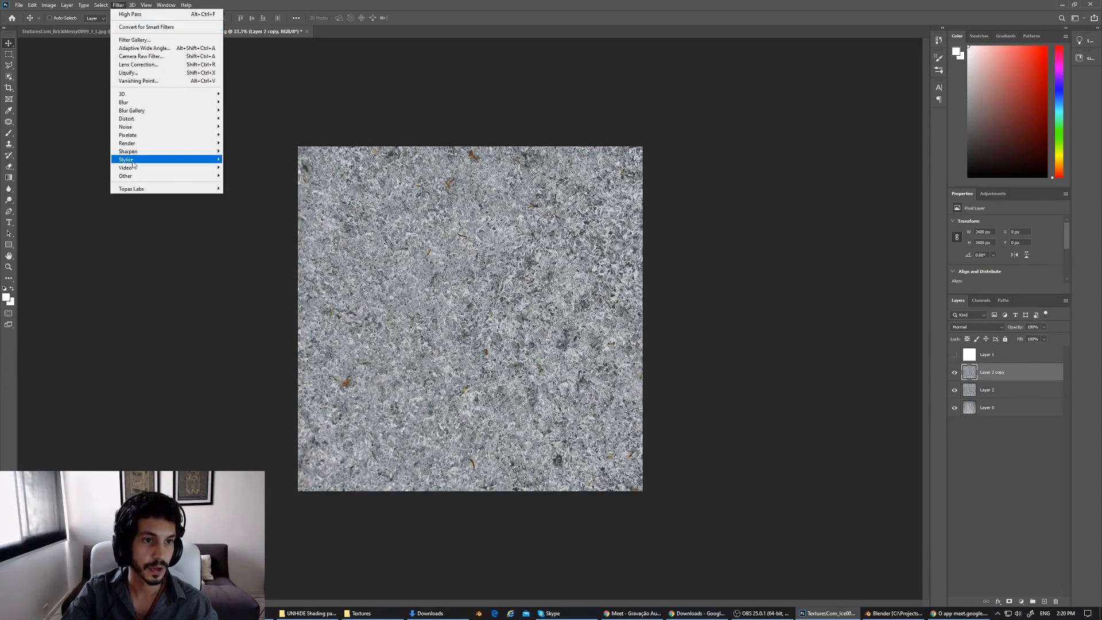
mouse_move(156, 176)
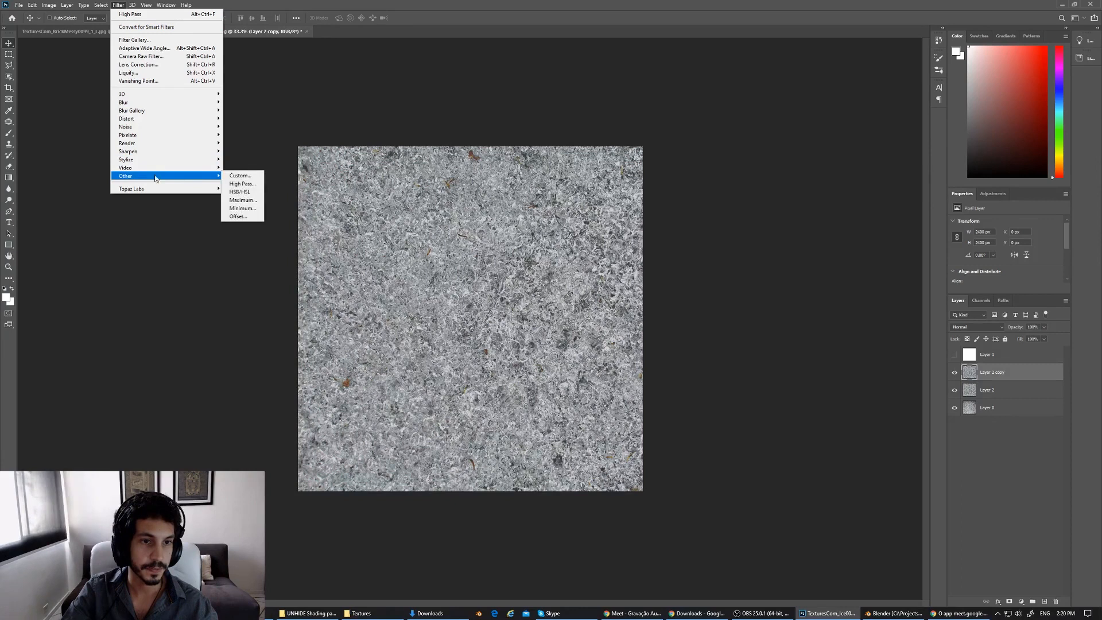
click(242, 220)
drag(544, 158, 744, 224)
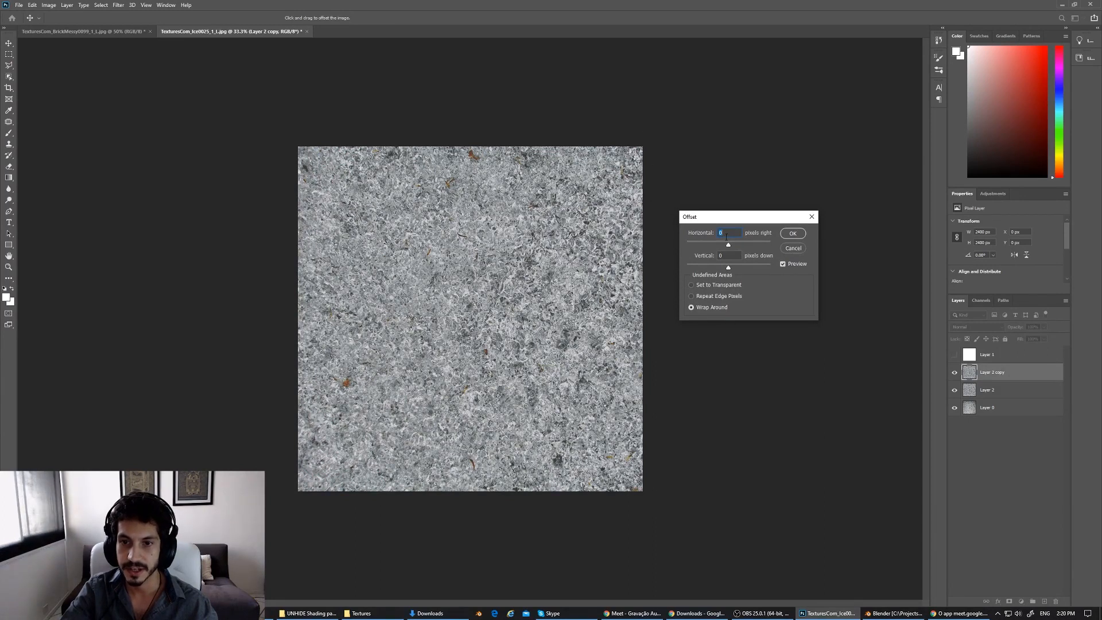
mouse_move(730, 247)
mouse_down()
mouse_move(746, 247)
mouse_move(732, 247)
mouse_up()
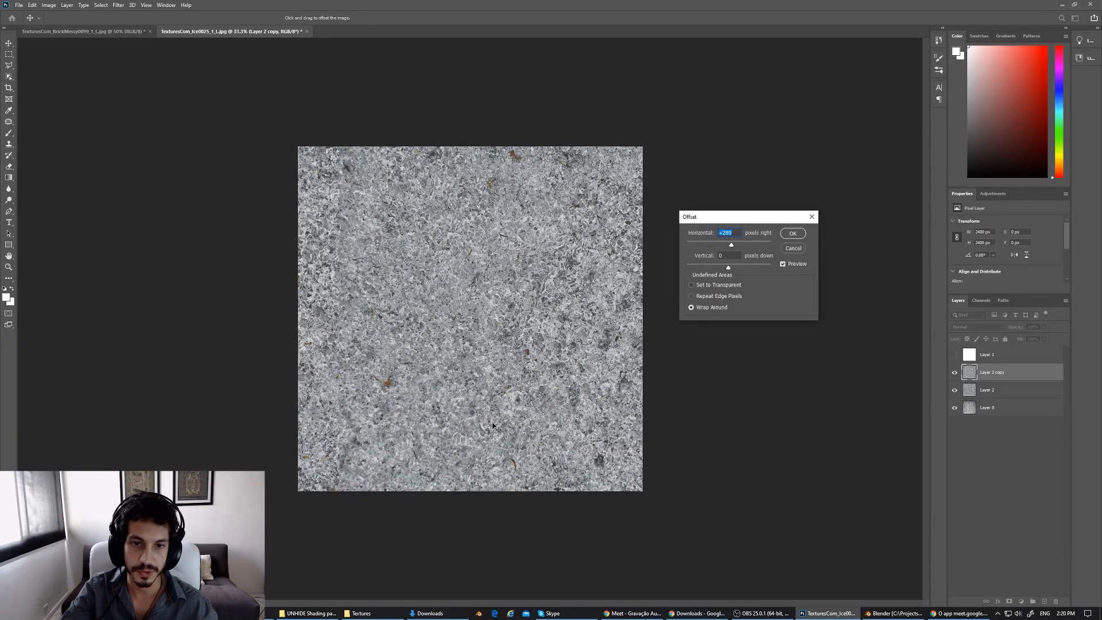
click(795, 249)
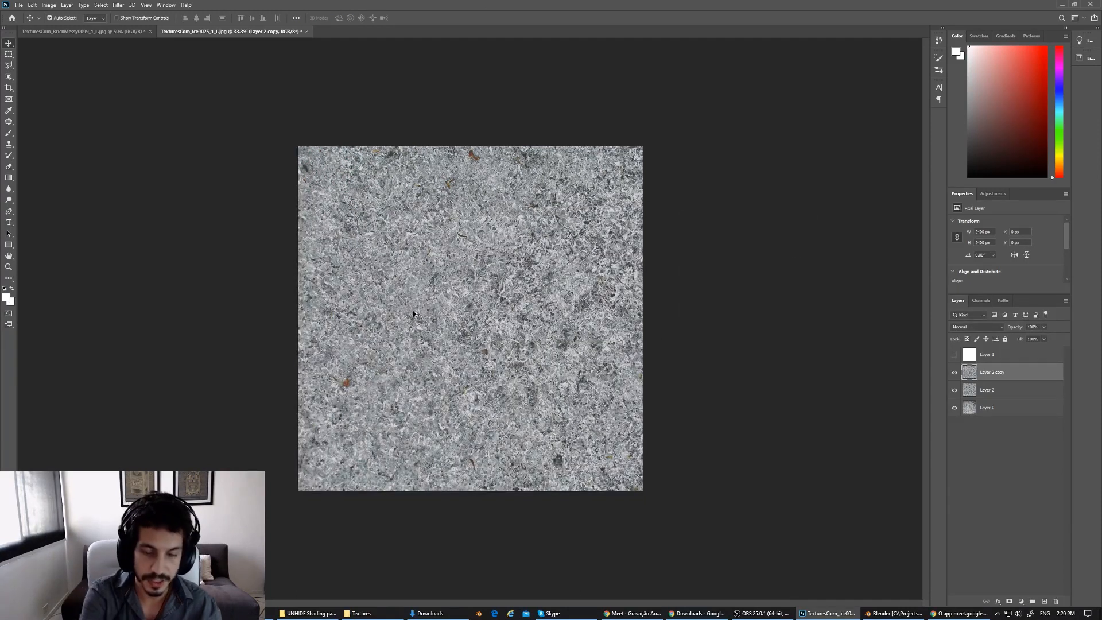
Step: Check the image's pixel dimensions and offset the duplicated layer by 1200 px horizontally and 1200 px vertically with Wrap Around
key(ctrl+alt+i)
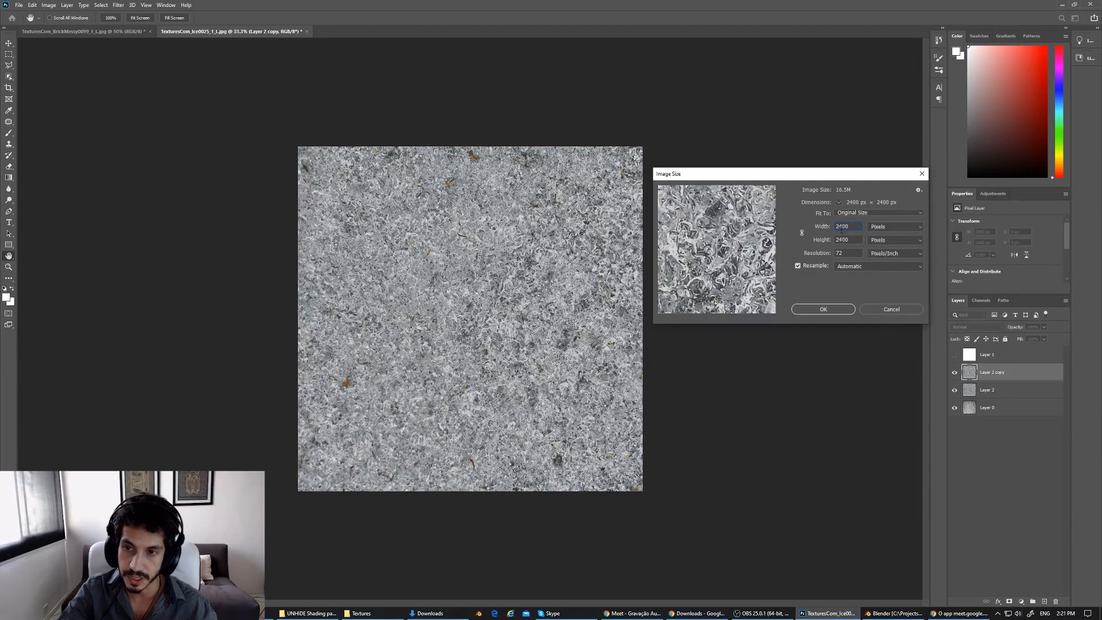
click(886, 313)
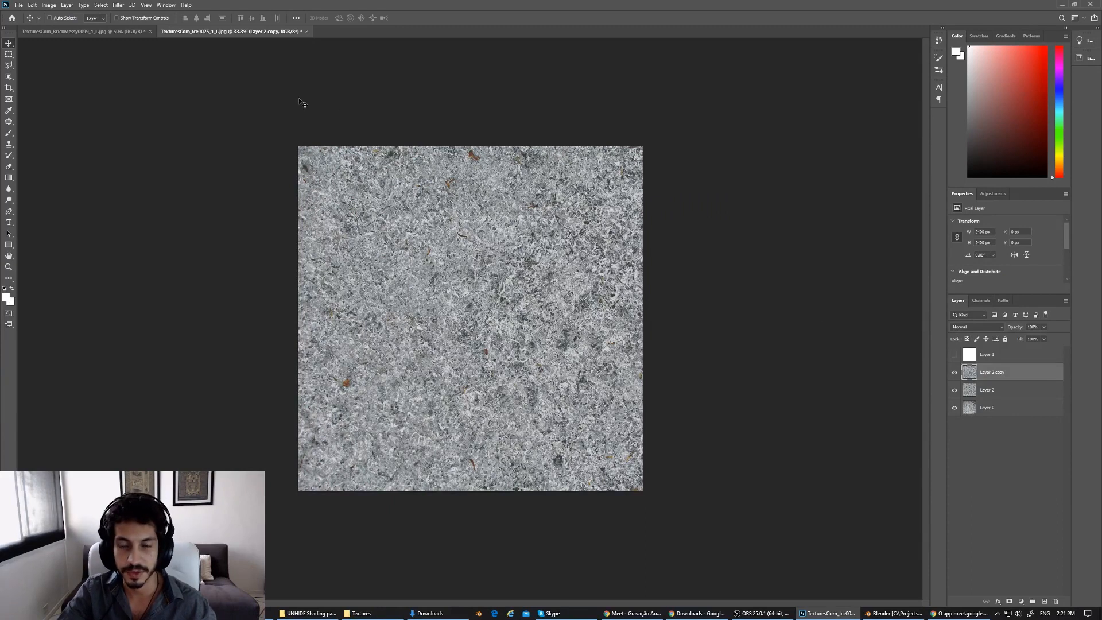
click(117, 5)
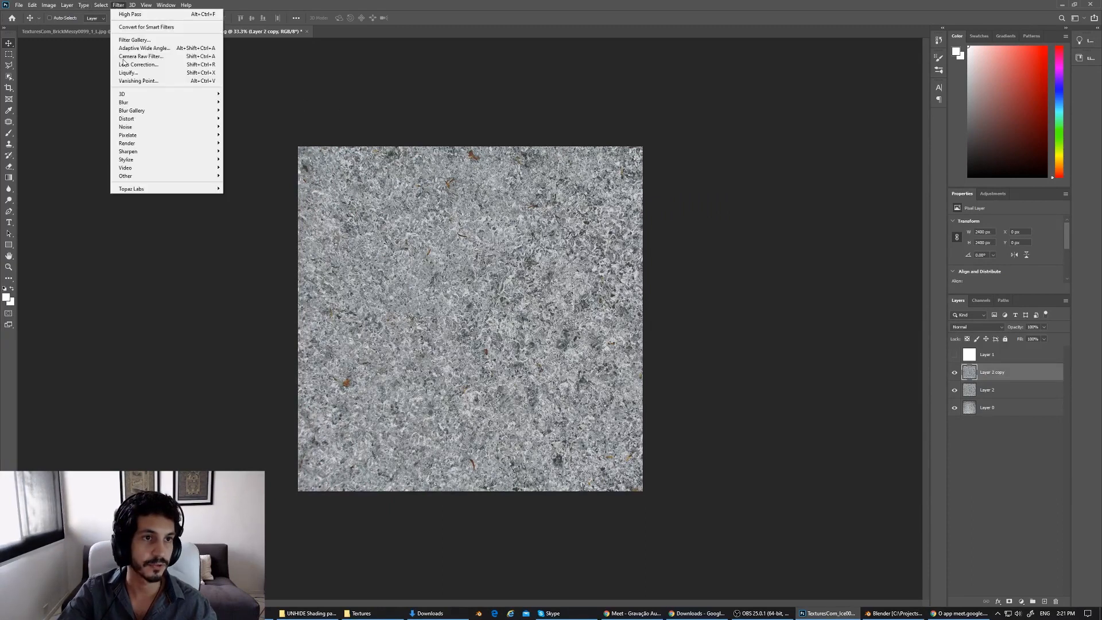
mouse_move(175, 177)
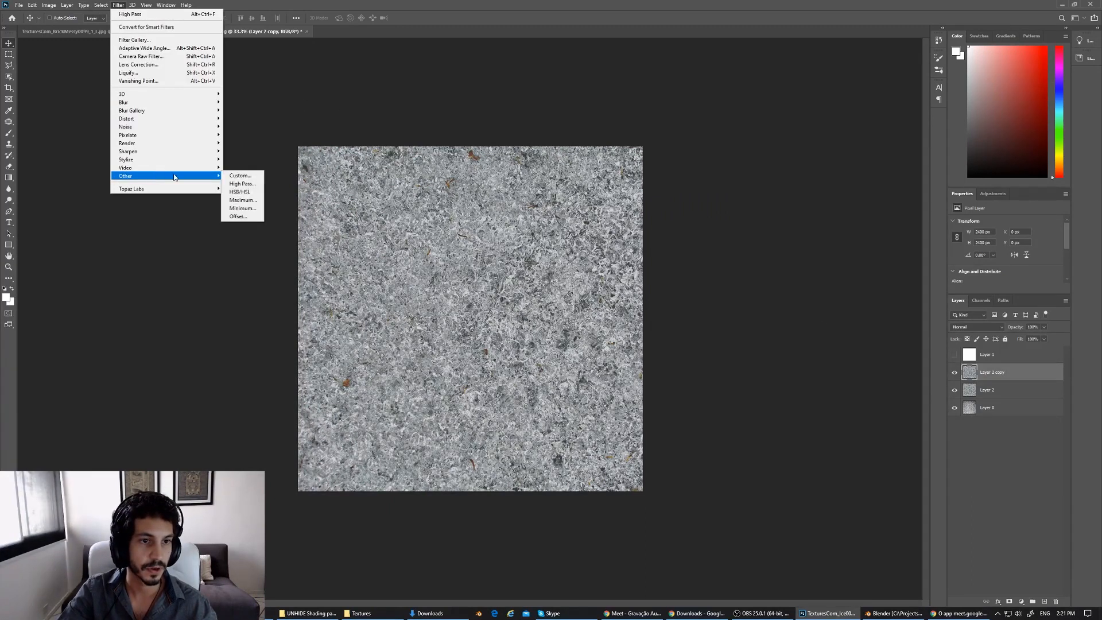
click(238, 216)
text(1200)
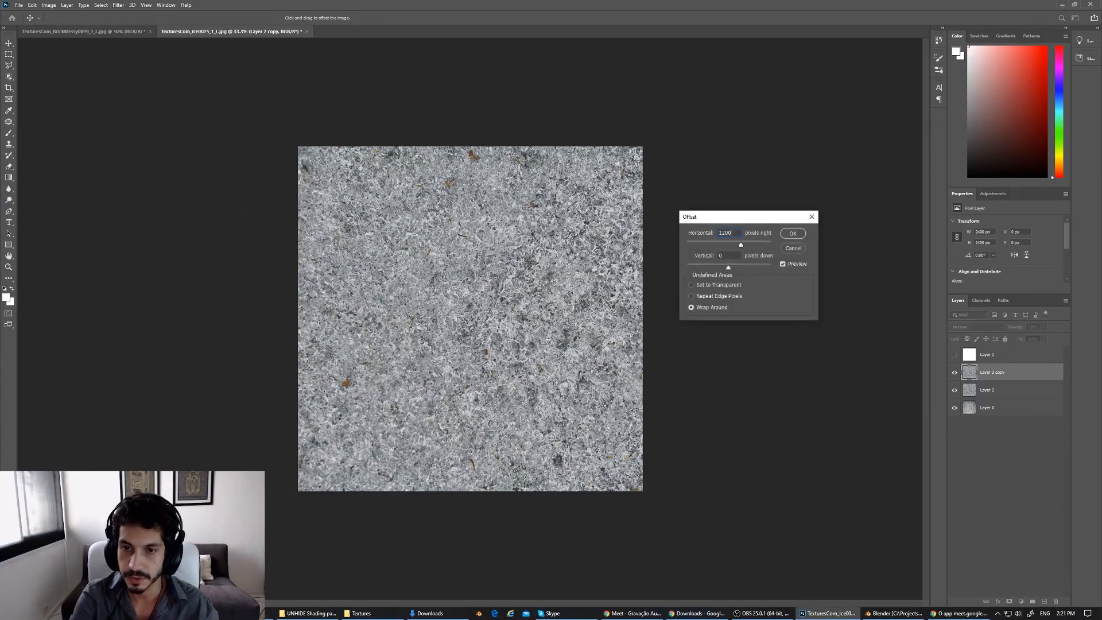
key(Tab)
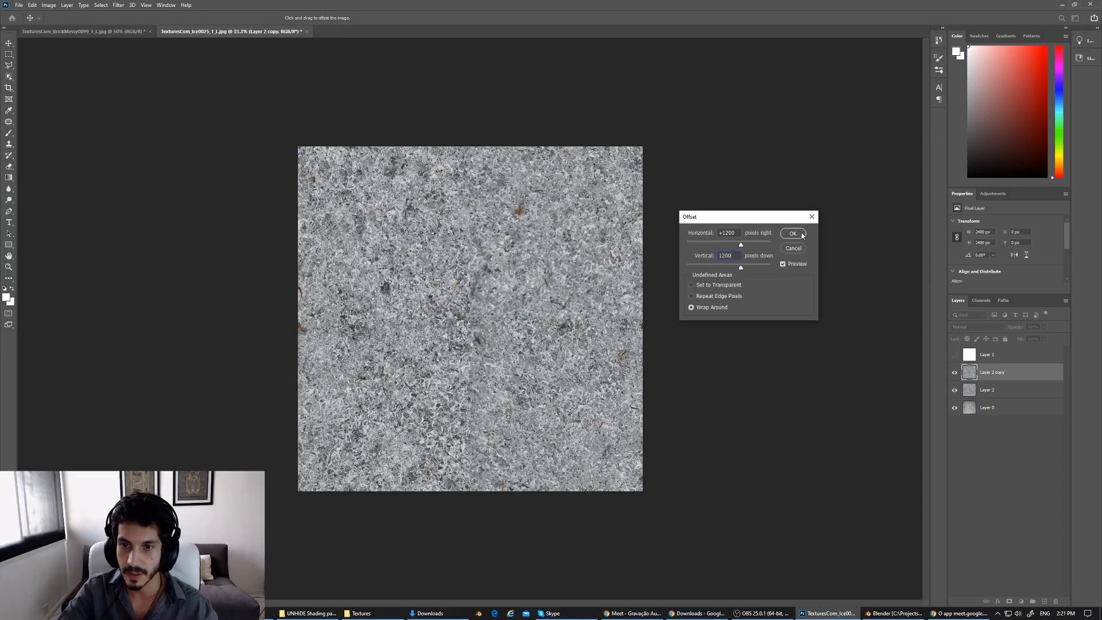
click(793, 234)
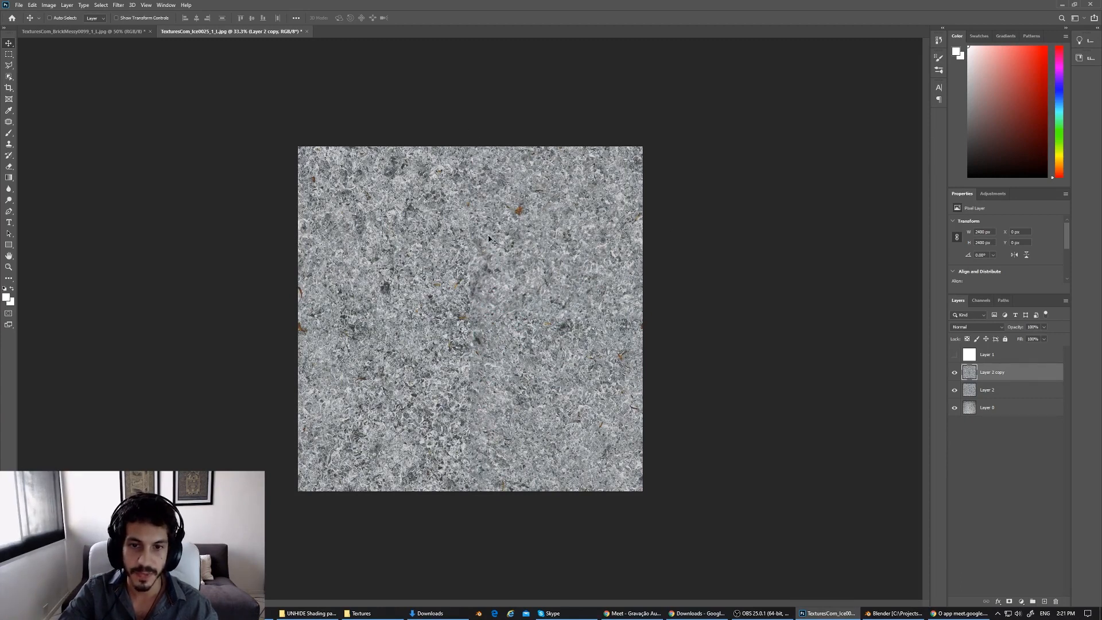
Step: Add an empty layer above the offset copy and set up the Clone Stamp with an enlarged soft brush sampling All Layers
click(1045, 601)
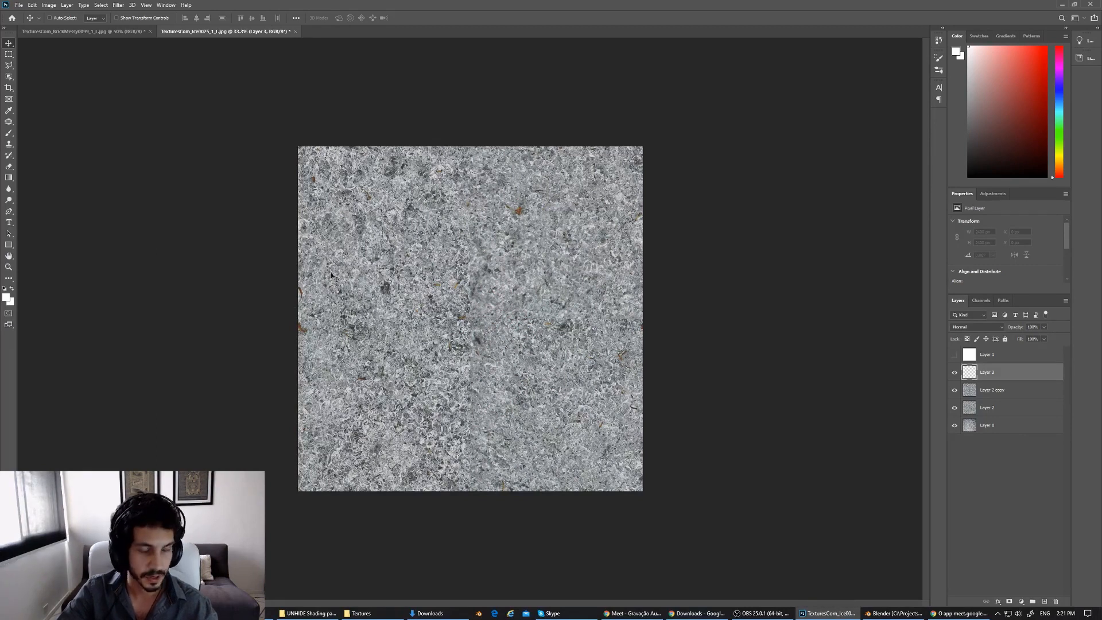
click(9, 146)
alt+right_click(534, 274)
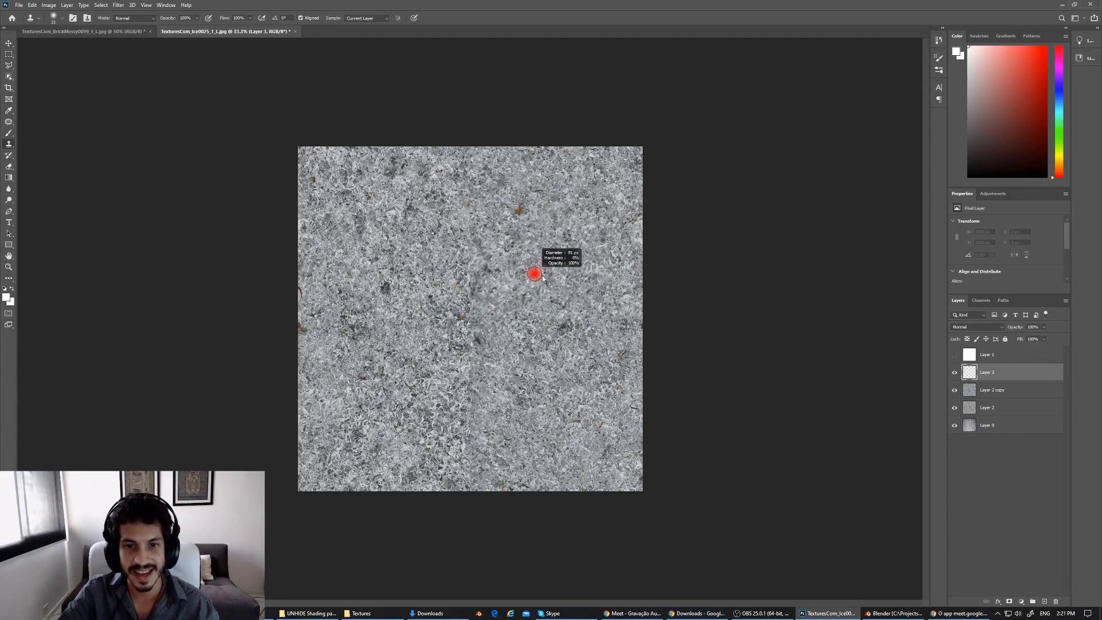
drag(543, 279, 583, 280)
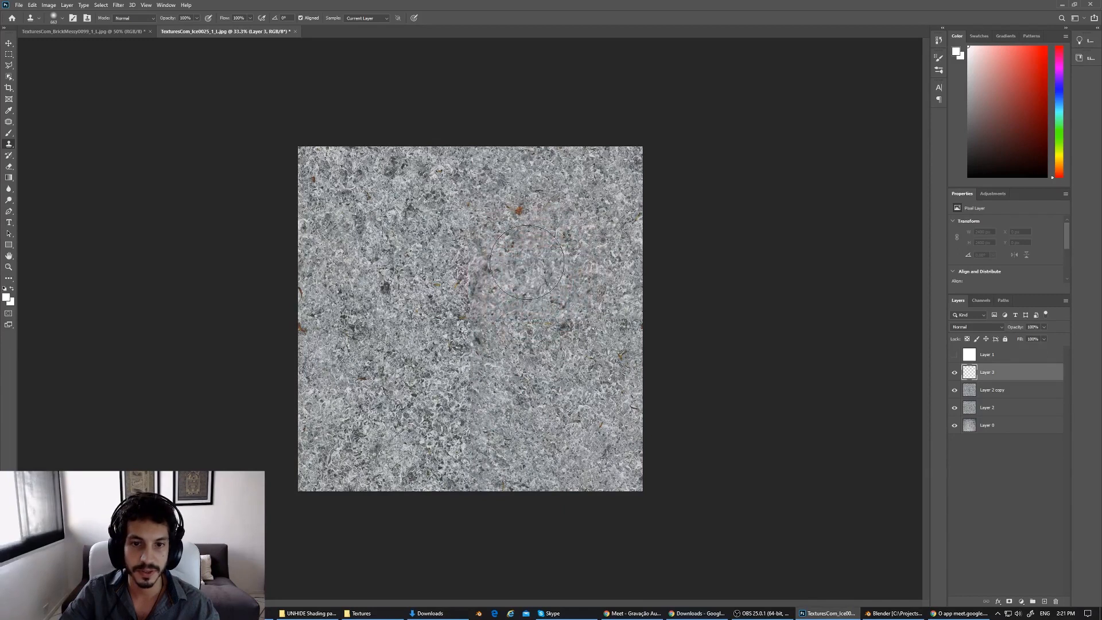
mouse_move(523, 302)
mouse_down()
mouse_move(537, 301)
mouse_move(502, 301)
mouse_up()
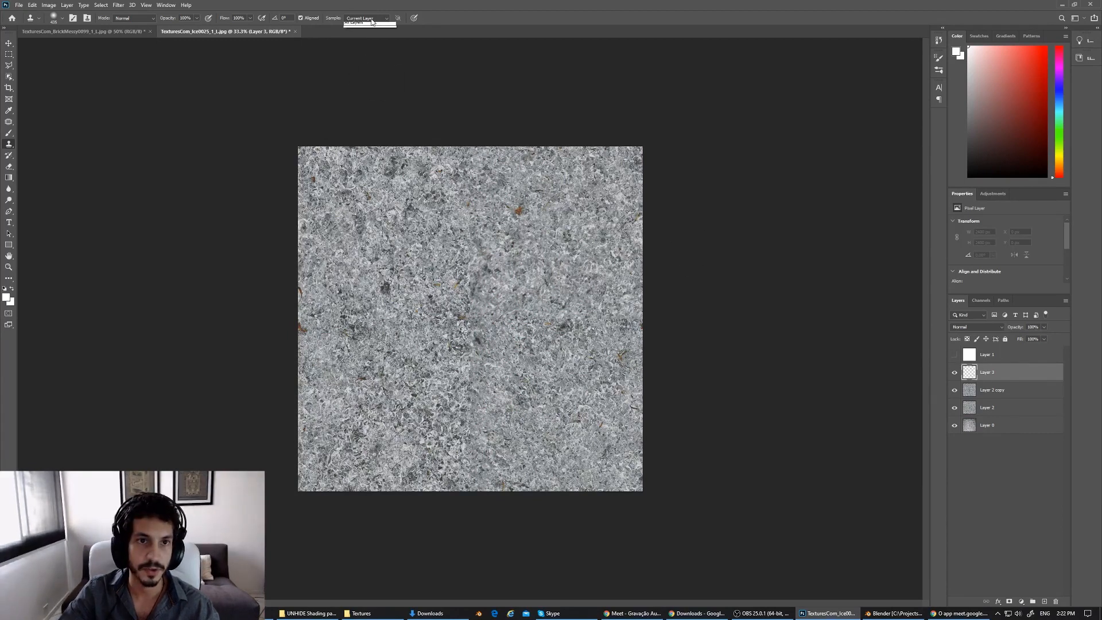
click(370, 19)
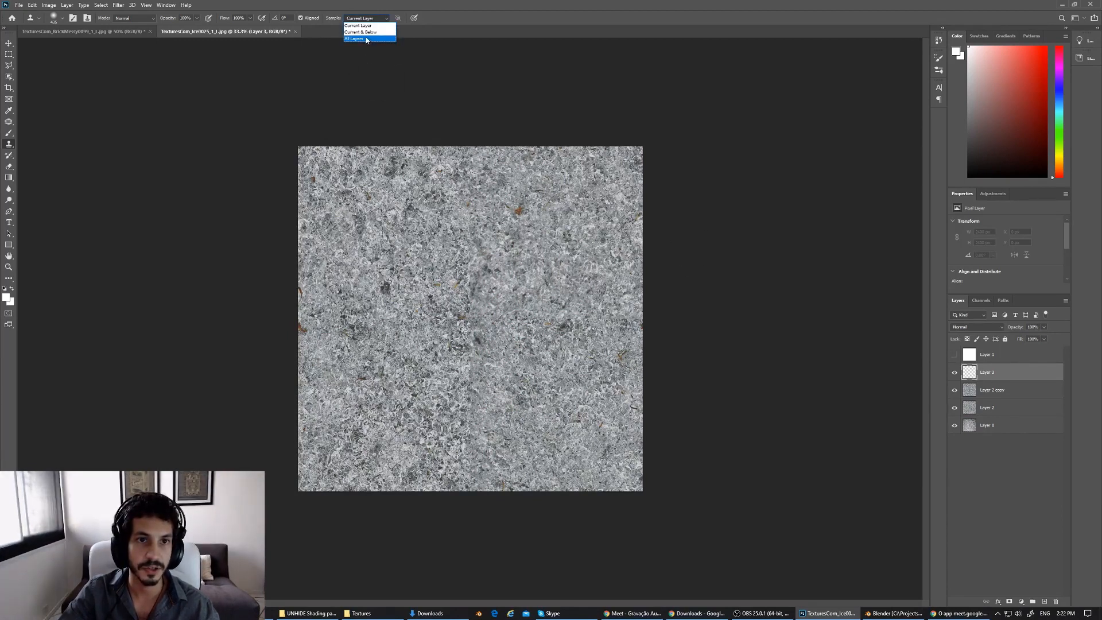
click(365, 39)
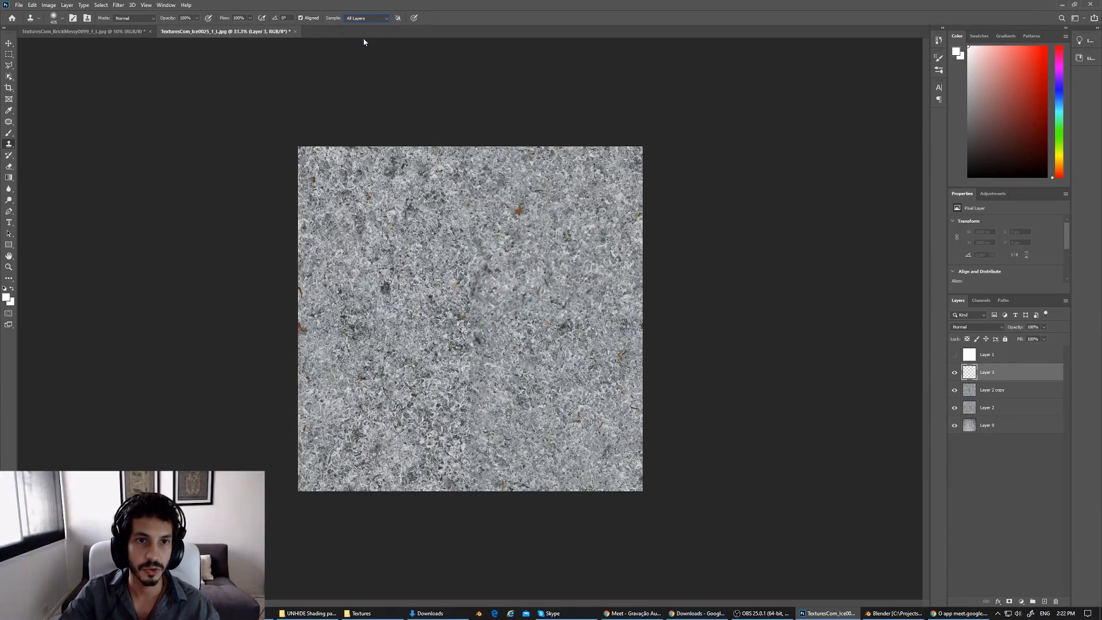
Step: Clone clean ice texture over the central seams on the empty layer, reducing the brush size after covering the upper part of the vertical seam
alt+click(588, 235)
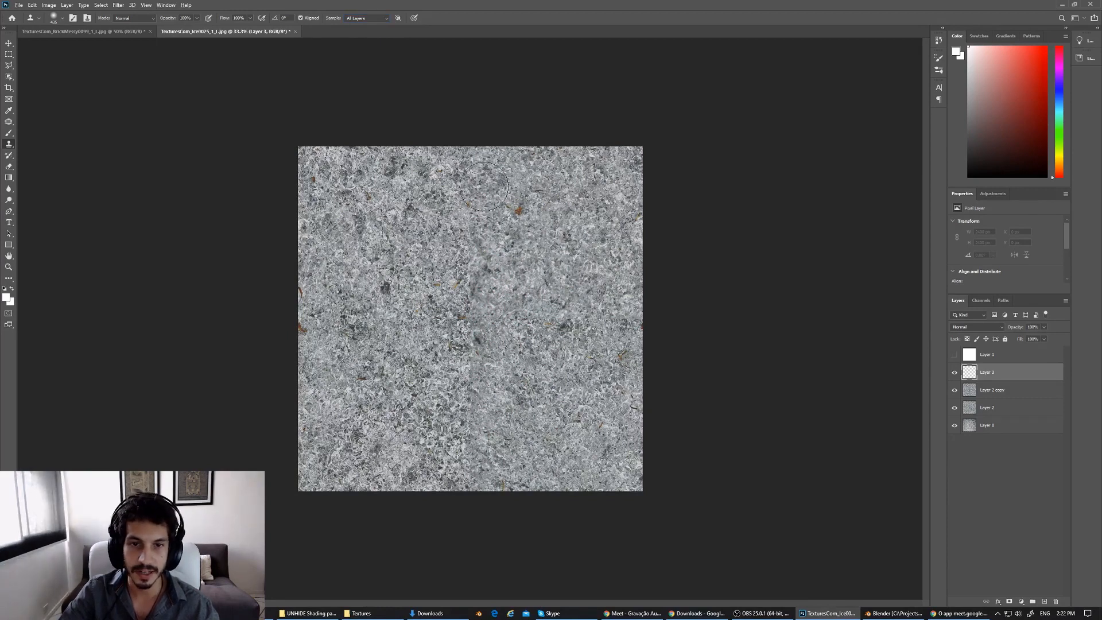
mouse_move(476, 191)
mouse_down()
mouse_move(473, 236)
mouse_move(503, 244)
mouse_up()
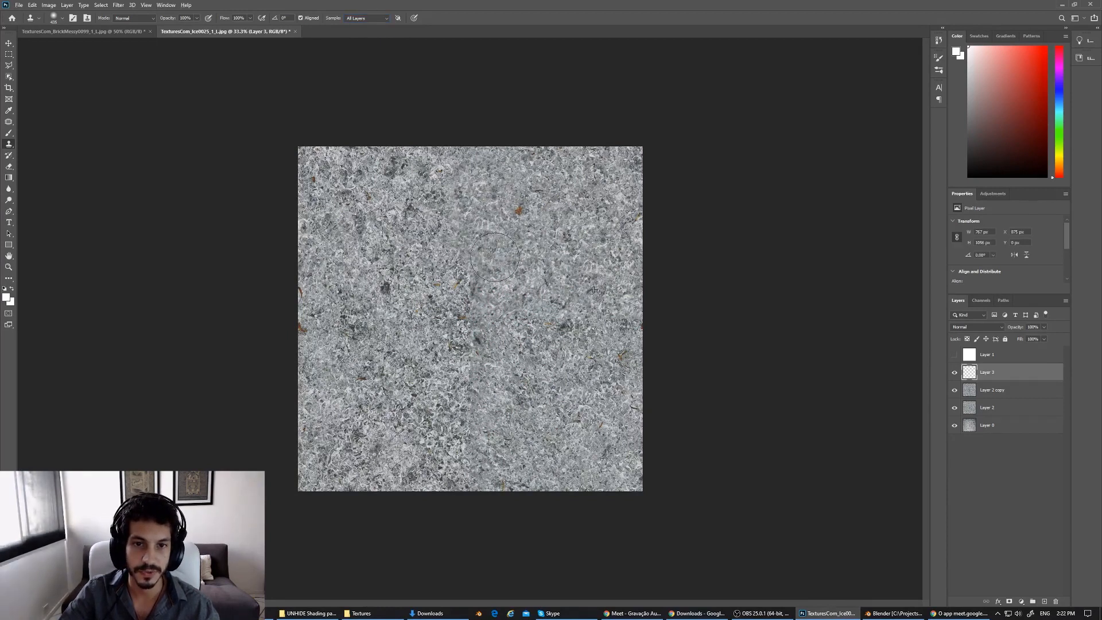
alt+right_click(574, 413)
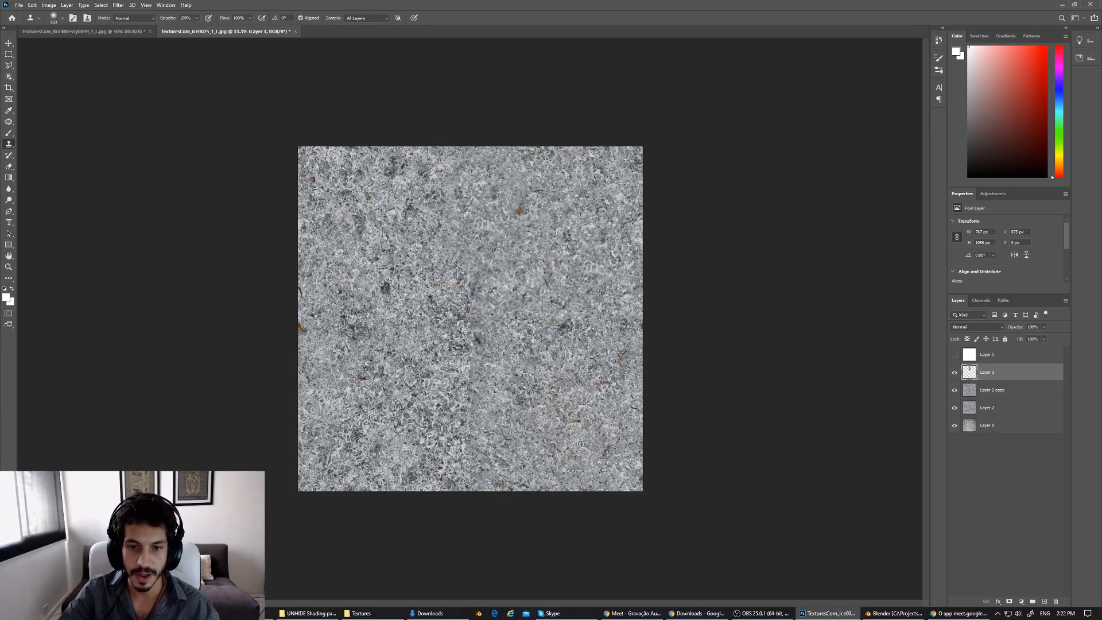
mouse_move(590, 348)
mouse_down()
mouse_move(620, 322)
mouse_move(583, 322)
mouse_move(581, 411)
mouse_move(563, 381)
mouse_move(551, 394)
mouse_up()
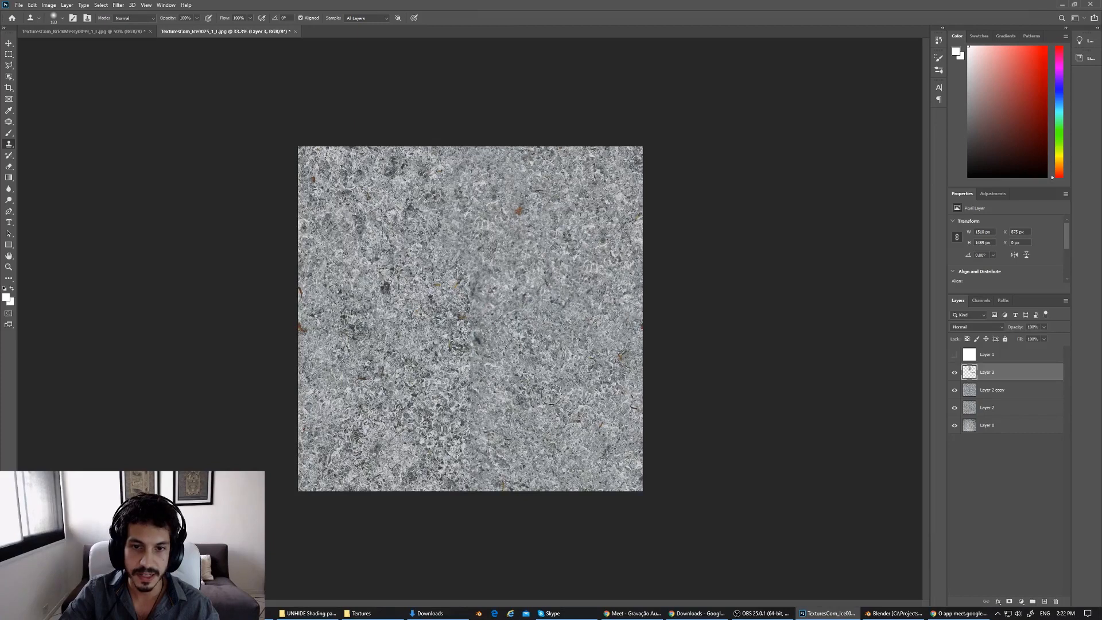
mouse_move(468, 319)
mouse_down()
mouse_move(499, 289)
mouse_move(475, 256)
mouse_move(507, 264)
mouse_move(462, 242)
mouse_move(485, 233)
mouse_move(407, 260)
mouse_move(464, 211)
mouse_move(458, 192)
mouse_move(548, 382)
mouse_move(456, 448)
mouse_move(443, 426)
mouse_move(432, 434)
mouse_move(553, 384)
mouse_up()
alt+click(379, 236)
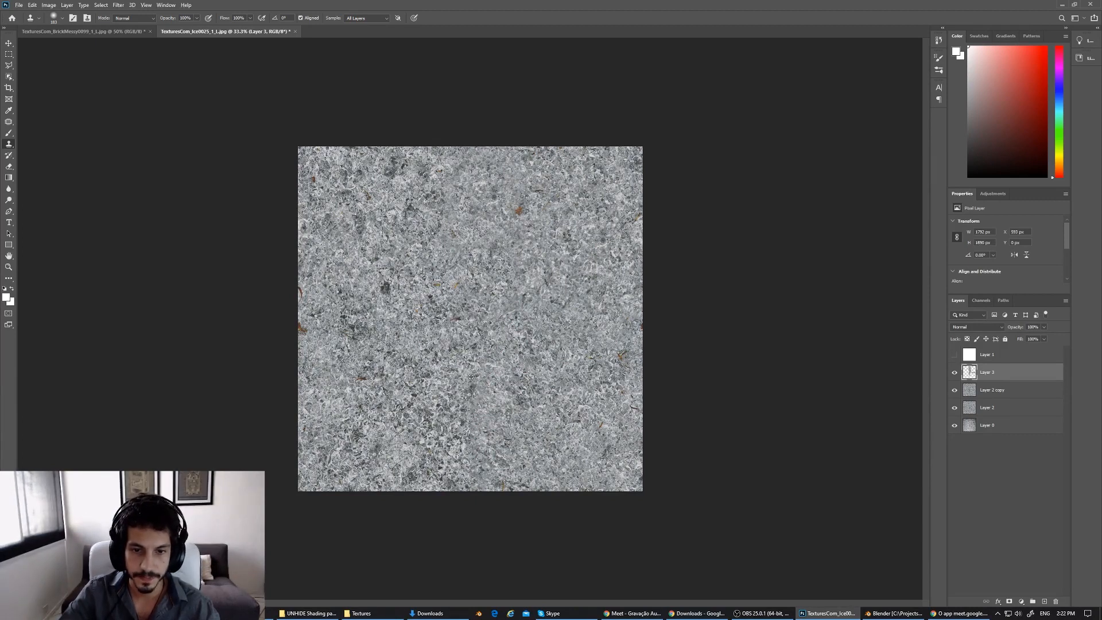
mouse_move(471, 376)
mouse_down()
mouse_move(482, 370)
mouse_move(471, 381)
mouse_move(477, 402)
mouse_move(474, 375)
mouse_move(572, 372)
mouse_up()
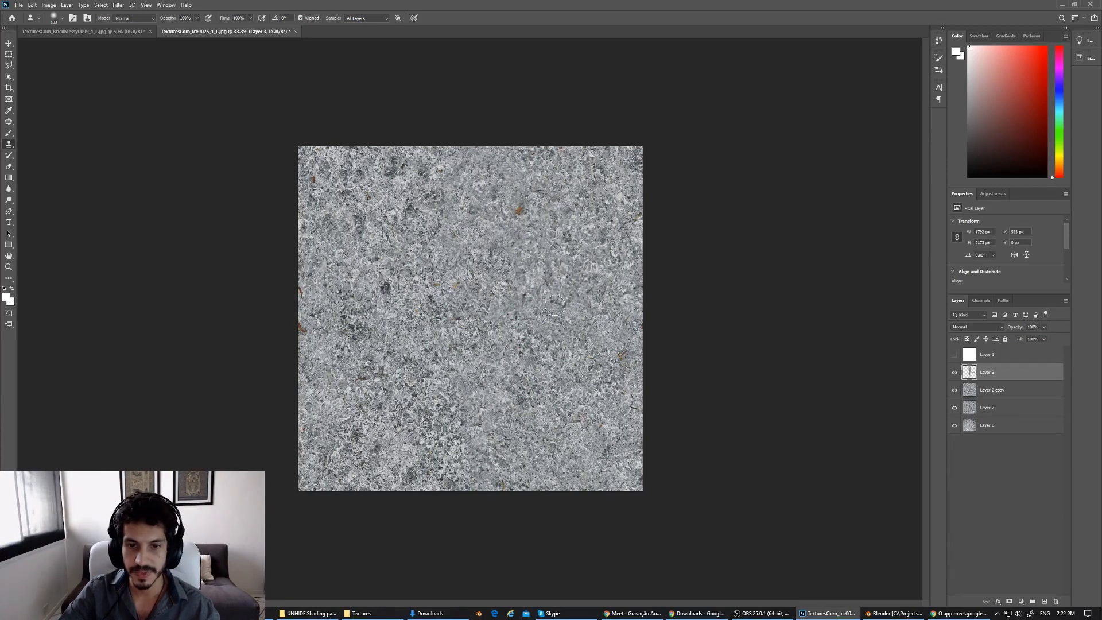
mouse_move(555, 305)
mouse_down()
mouse_move(497, 307)
mouse_move(514, 304)
mouse_up()
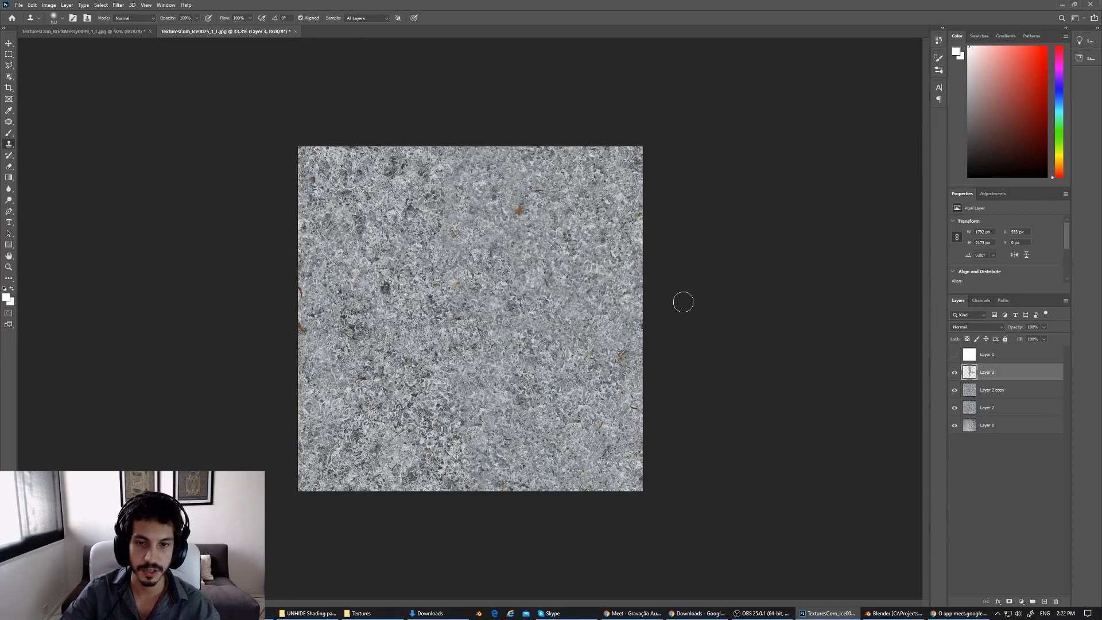
mouse_move(359, 220)
mouse_down()
mouse_move(355, 238)
mouse_move(410, 251)
mouse_move(440, 233)
mouse_up()
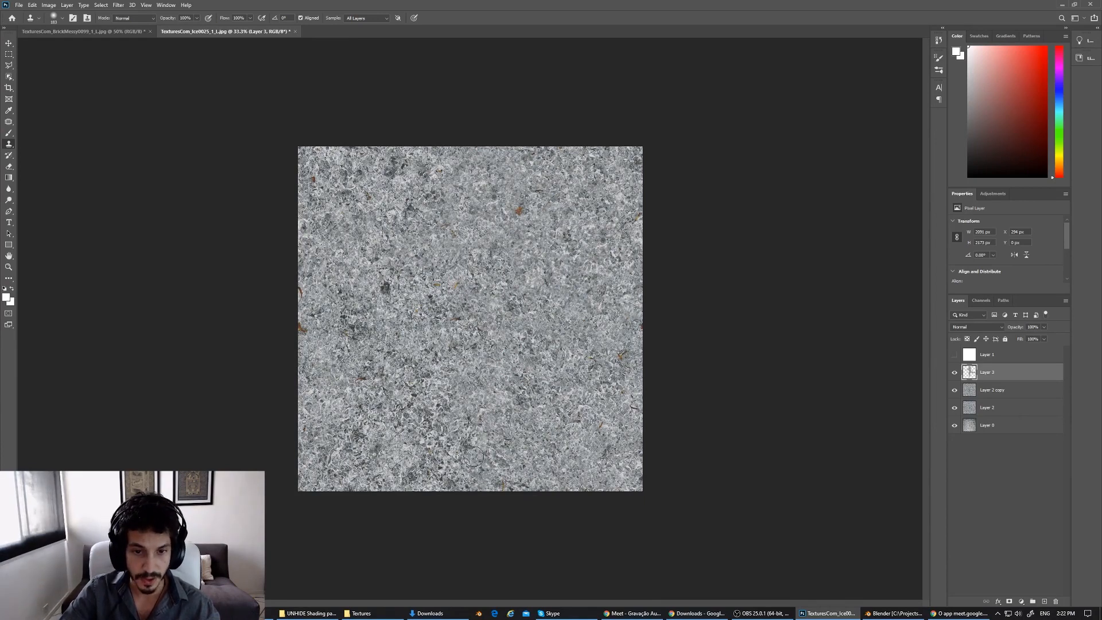
mouse_move(461, 391)
mouse_down()
mouse_move(634, 356)
mouse_move(507, 209)
mouse_up()
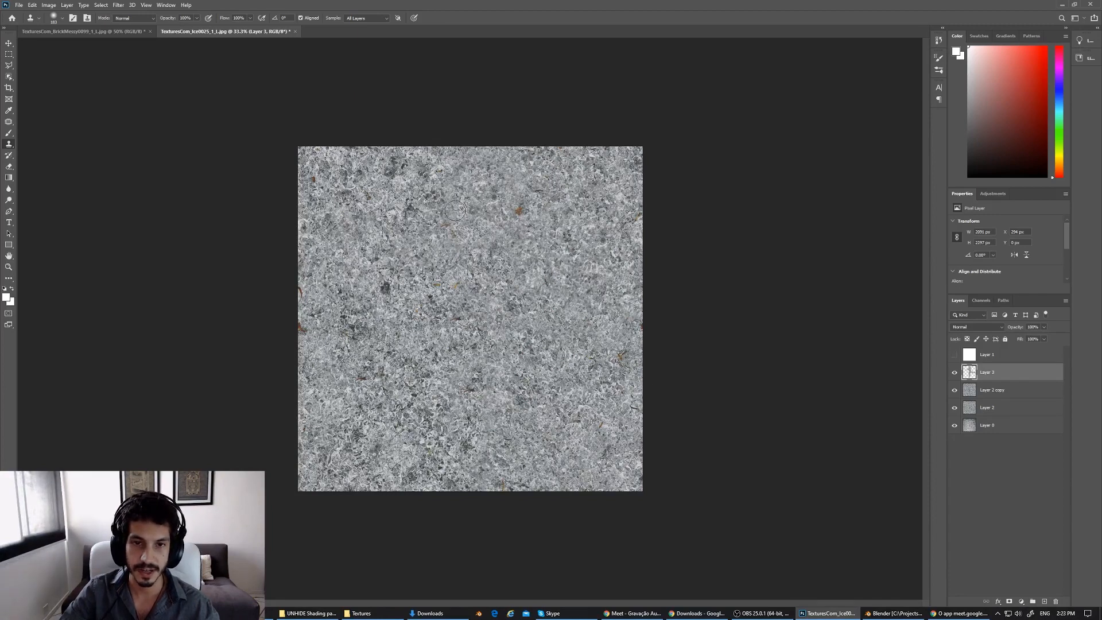
key(m)
drag(491, 165, 620, 304)
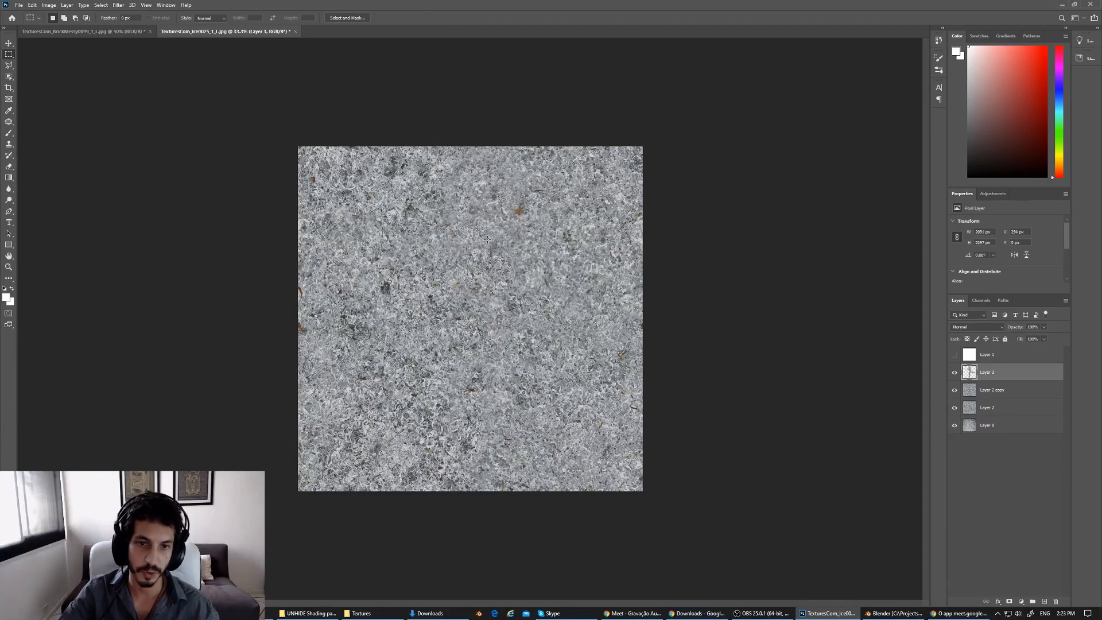
key(v)
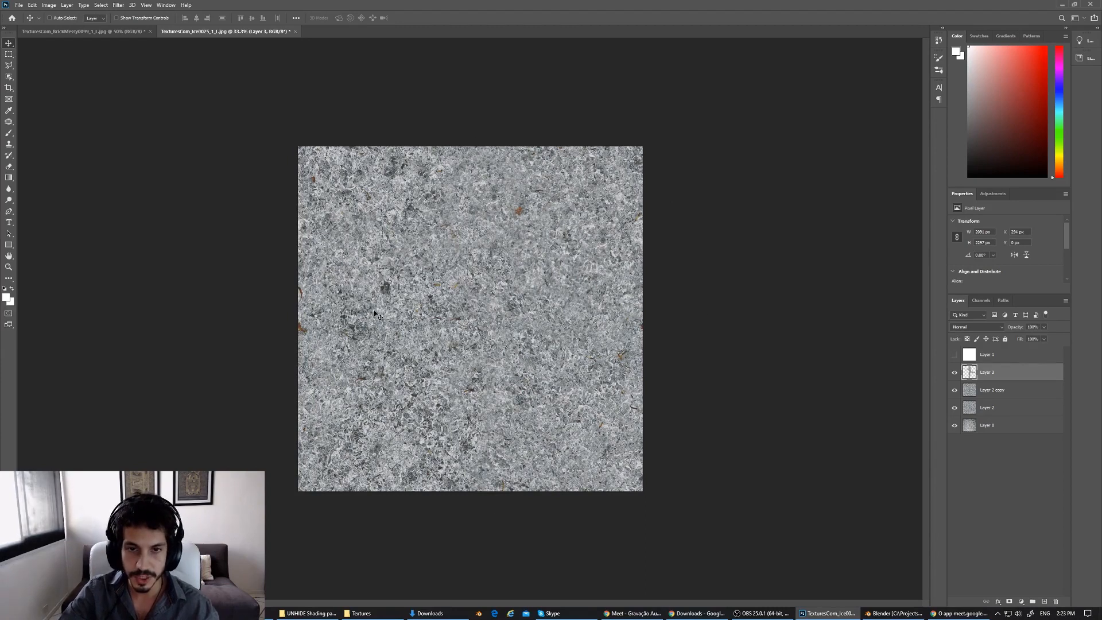
Step: Compare the texture with and without the cloned retouching layer, and isolate the original photo layer, Layer 0
click(956, 374)
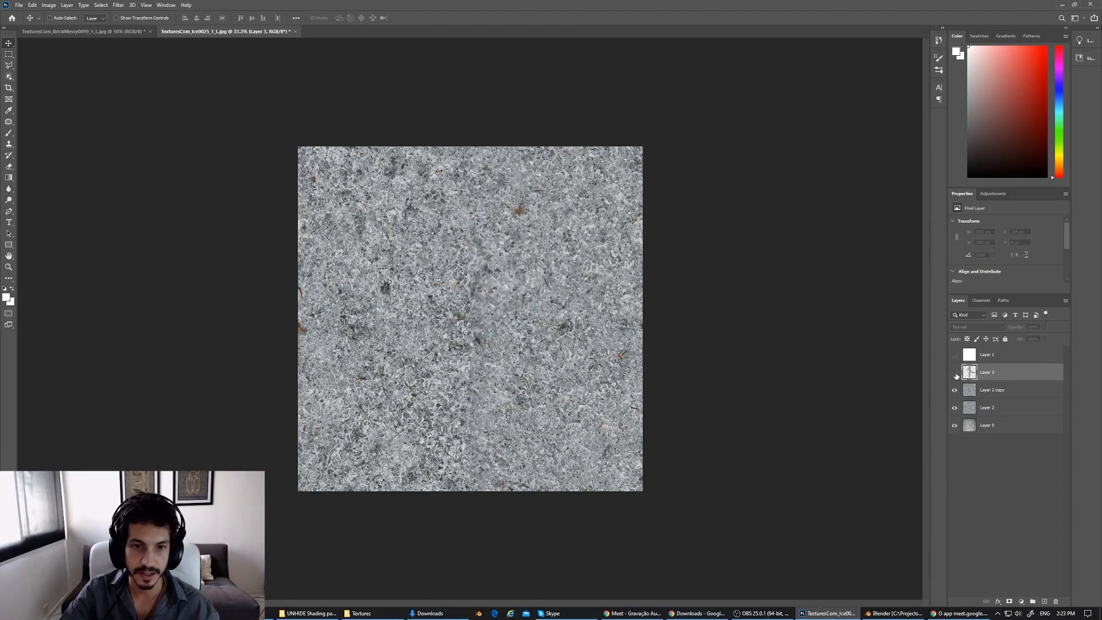
click(956, 373)
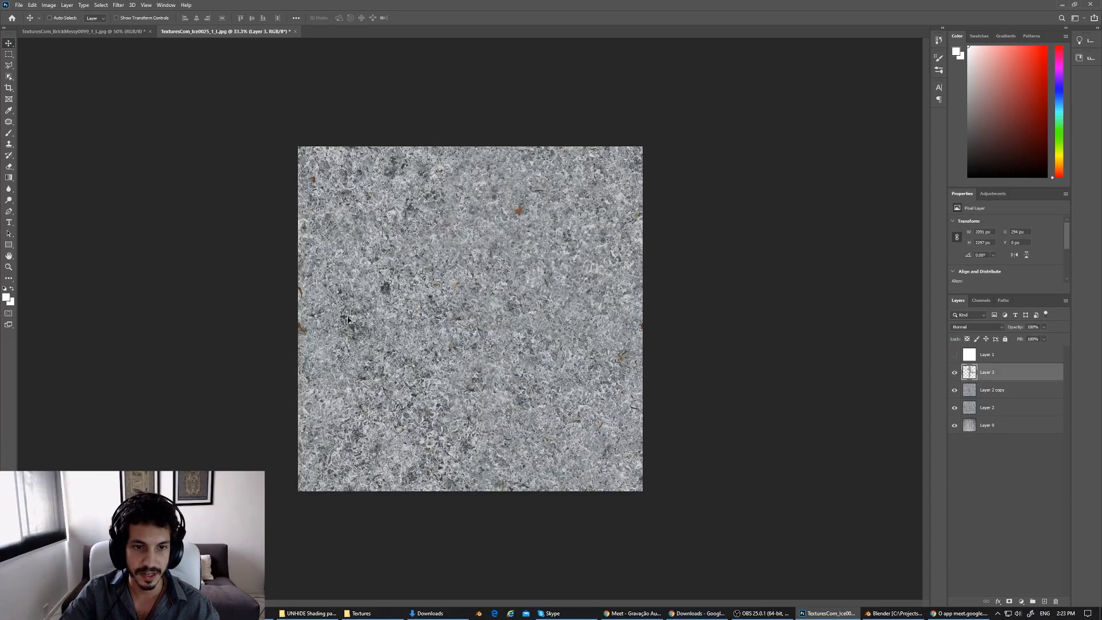
click(956, 373)
click(955, 373)
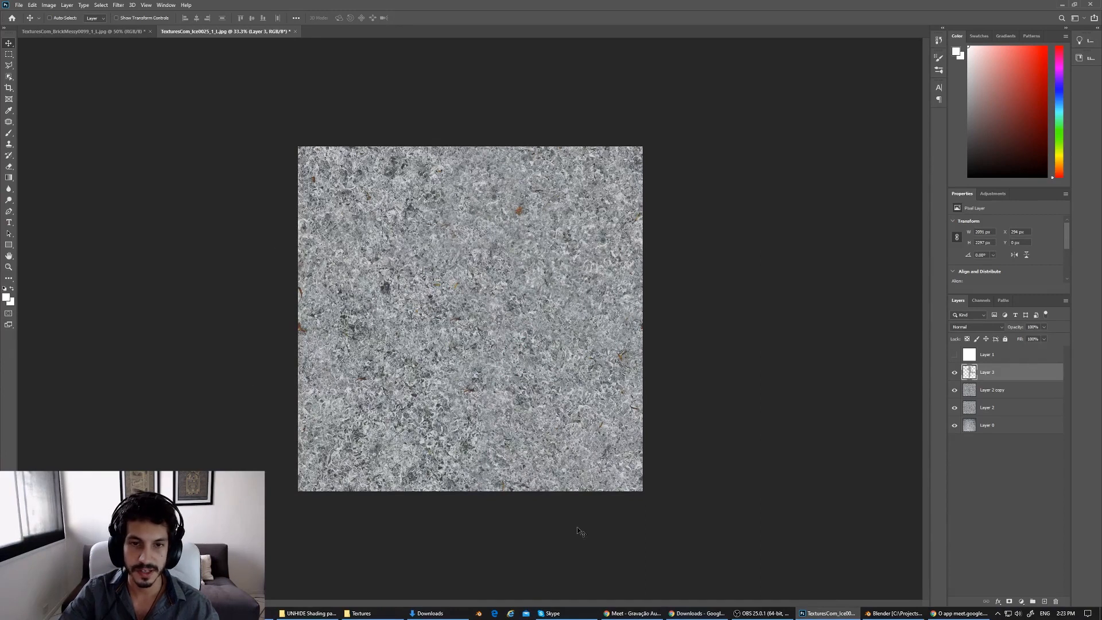
alt+click(955, 426)
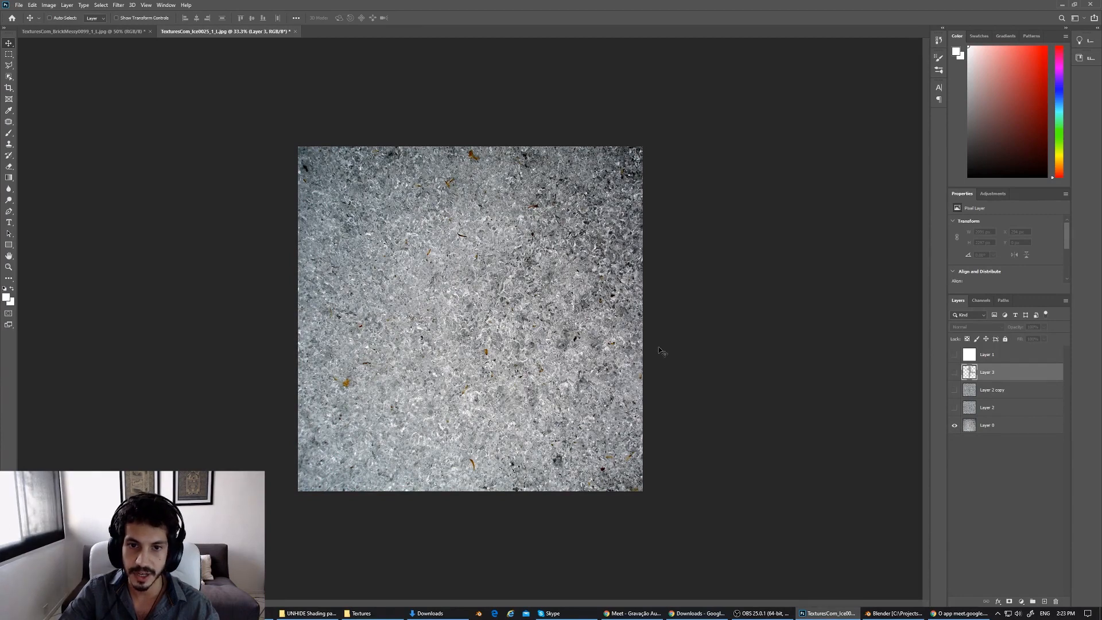
Step: Restore the visibility of the texture layers and stamp everything visible into a new merged layer above the cloned retouching layer
alt+click(956, 426)
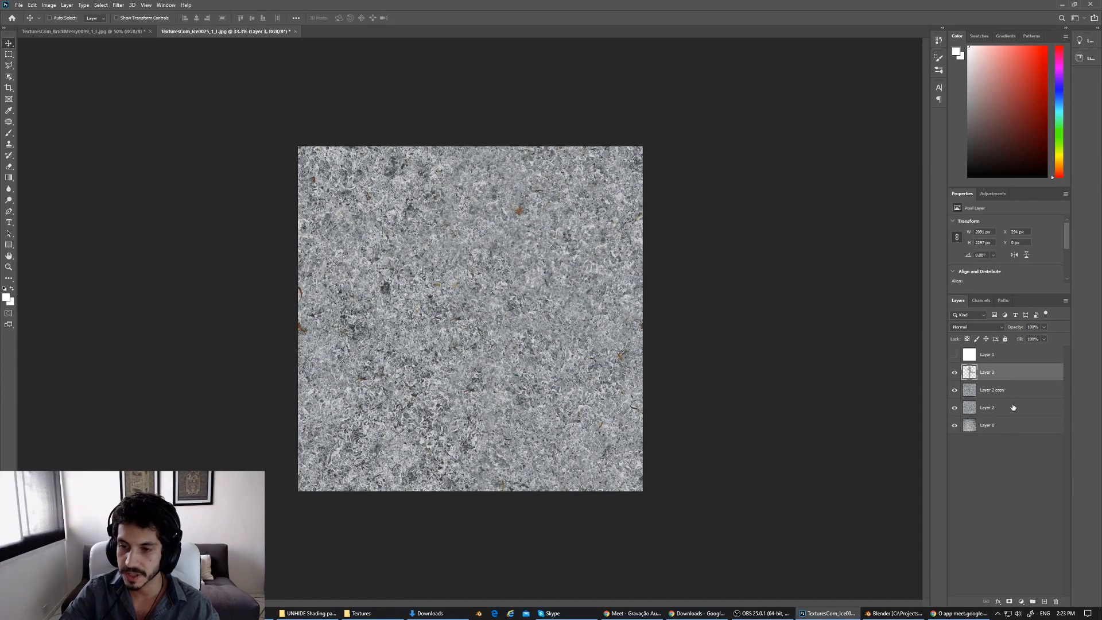
key(ctrl+shift+alt+n)
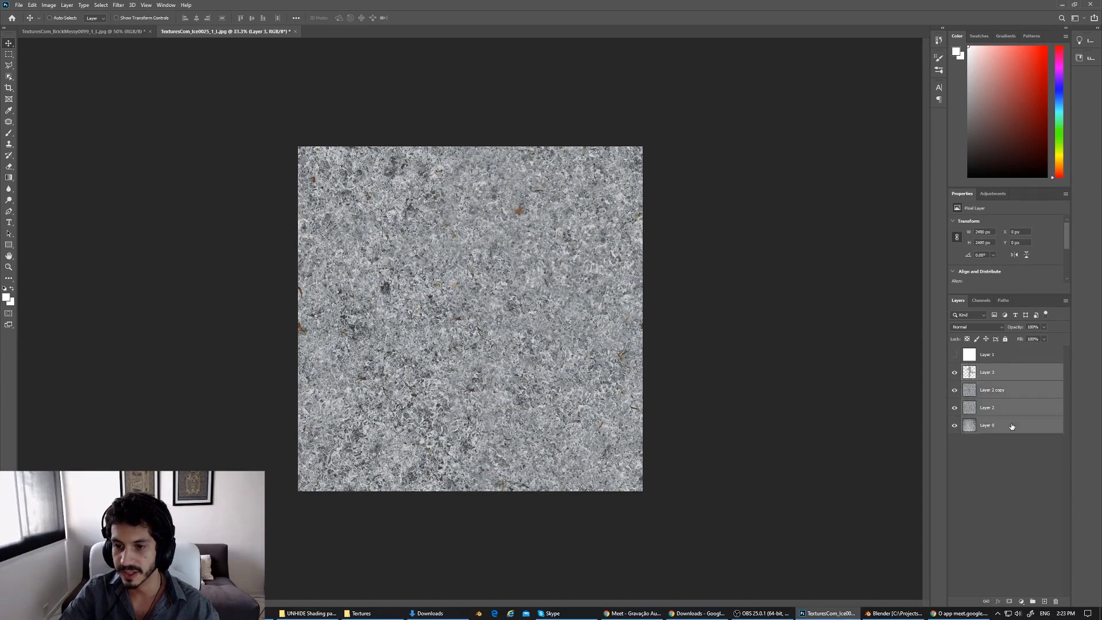
key(ctrl+shift+alt+e)
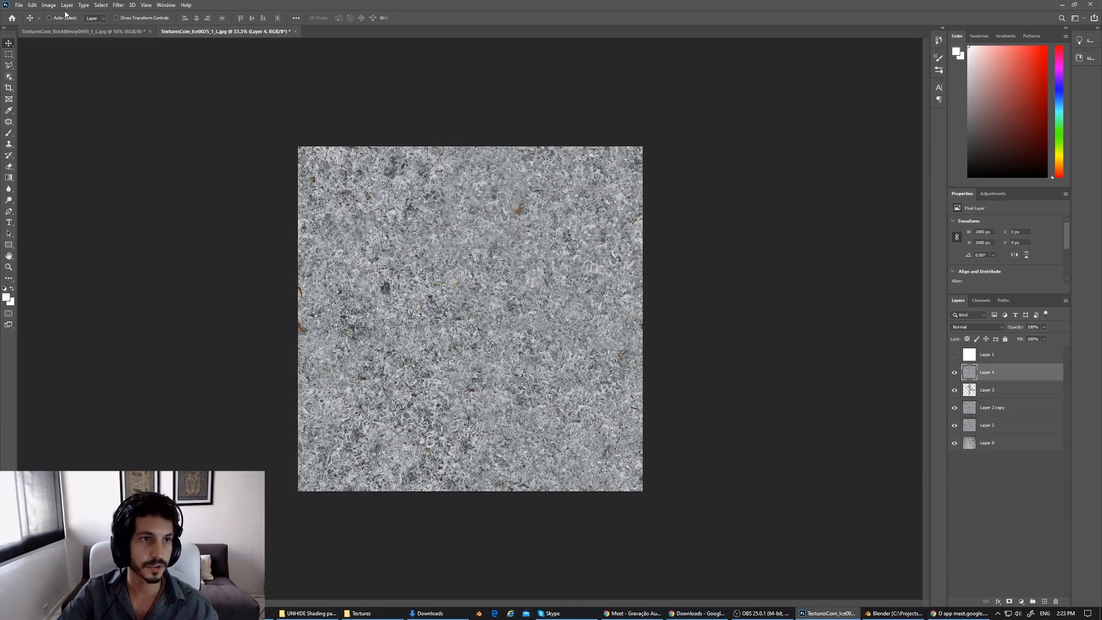
Step: Define the merged ice texture as a pattern named TexturesCom_Ice0025_1_L.jpg
click(32, 5)
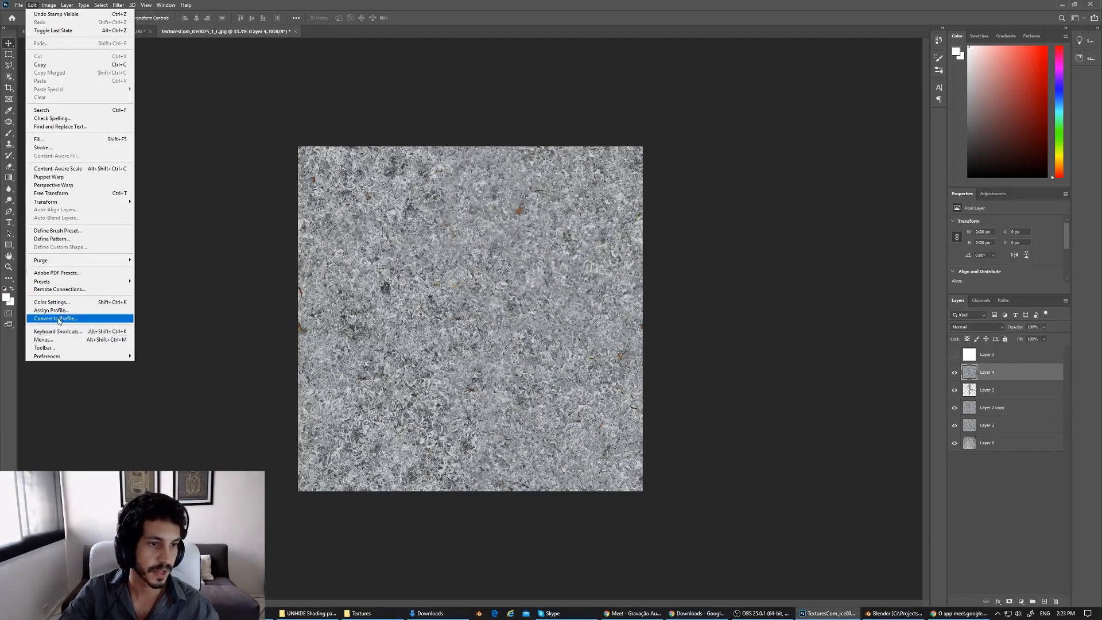
click(65, 240)
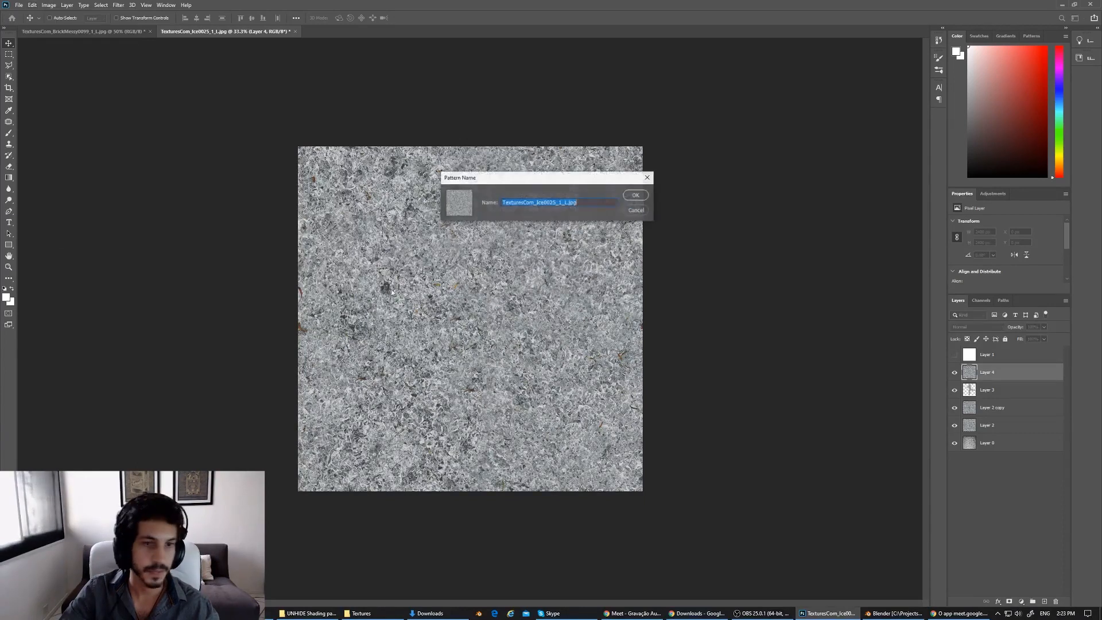
click(589, 203)
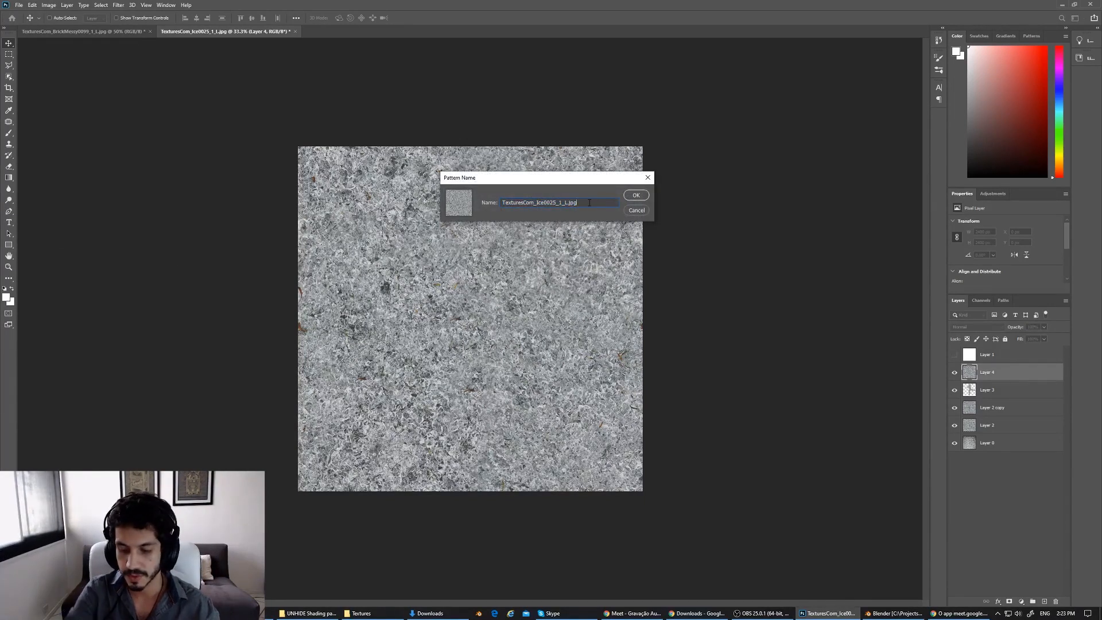
click(636, 195)
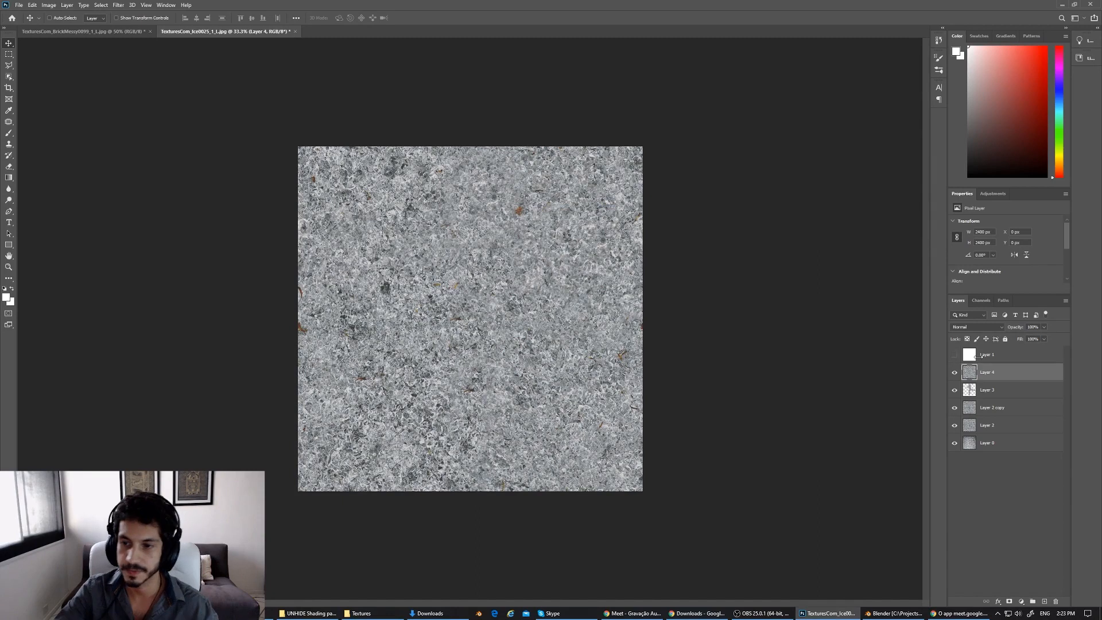
Step: Show the white Layer 1 and preview a Pattern Overlay on it with the unedited ice photo pattern at a reduced scale
click(955, 354)
click(1035, 355)
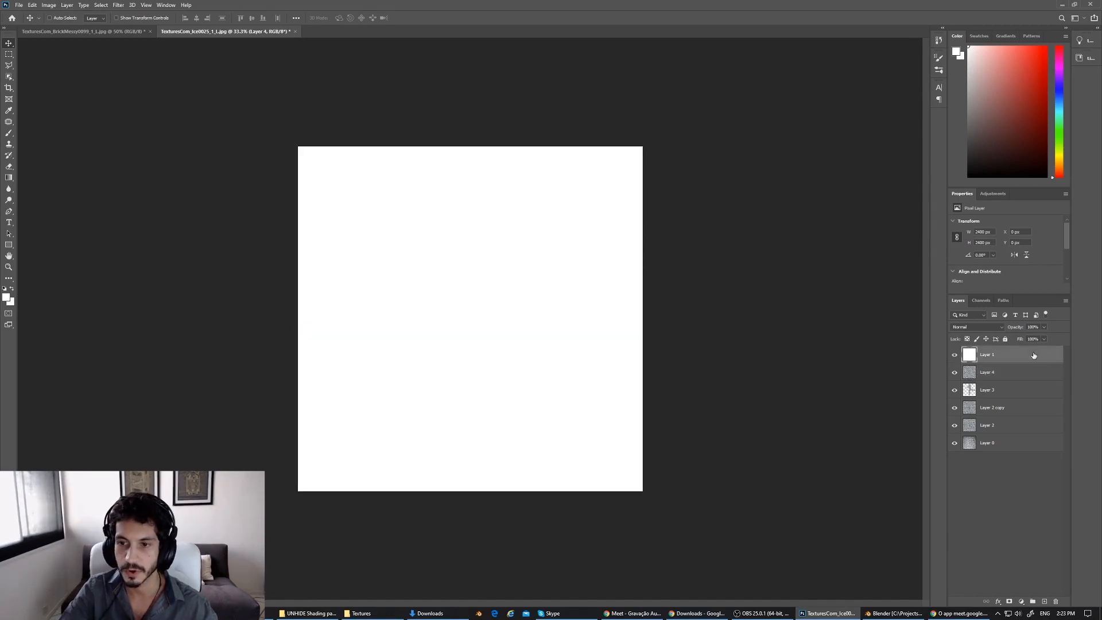
double_click(1028, 361)
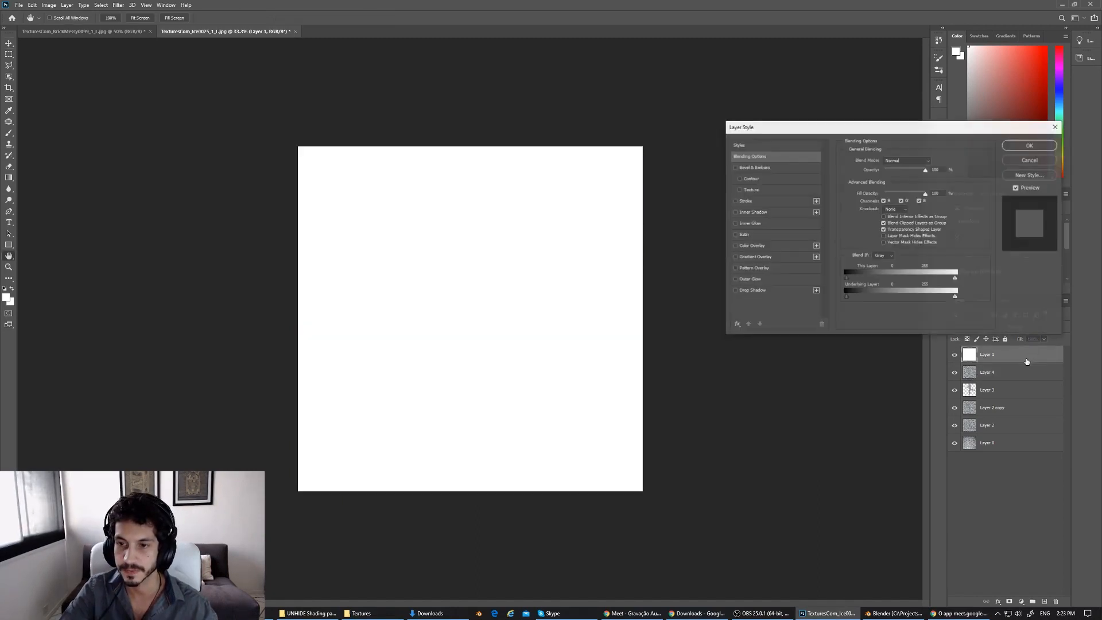
drag(775, 130, 701, 98)
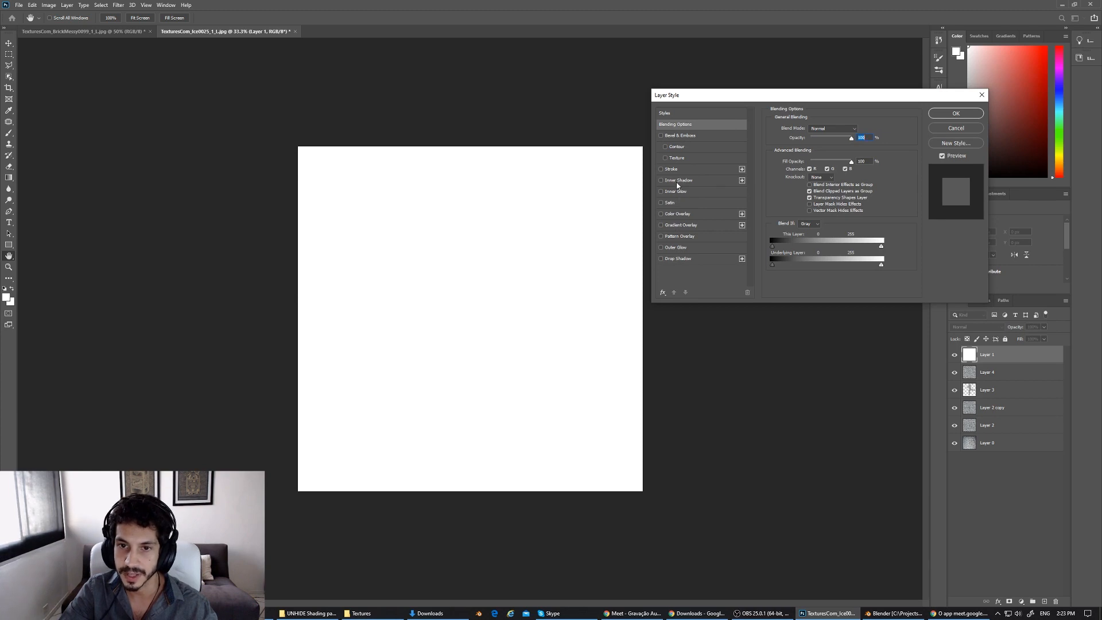
click(681, 236)
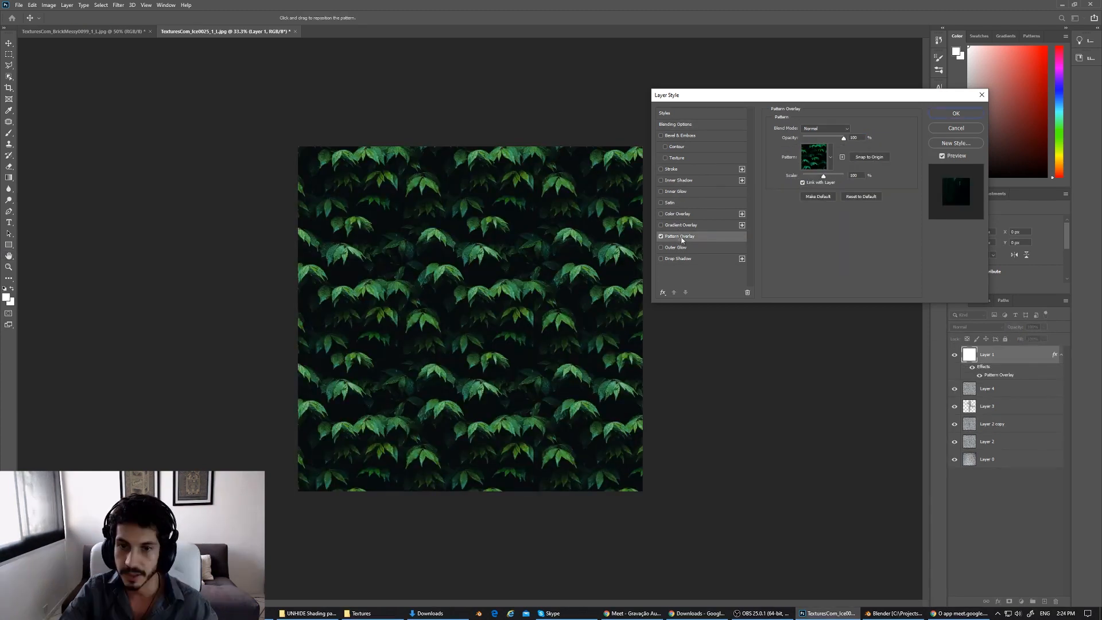
click(831, 157)
click(775, 221)
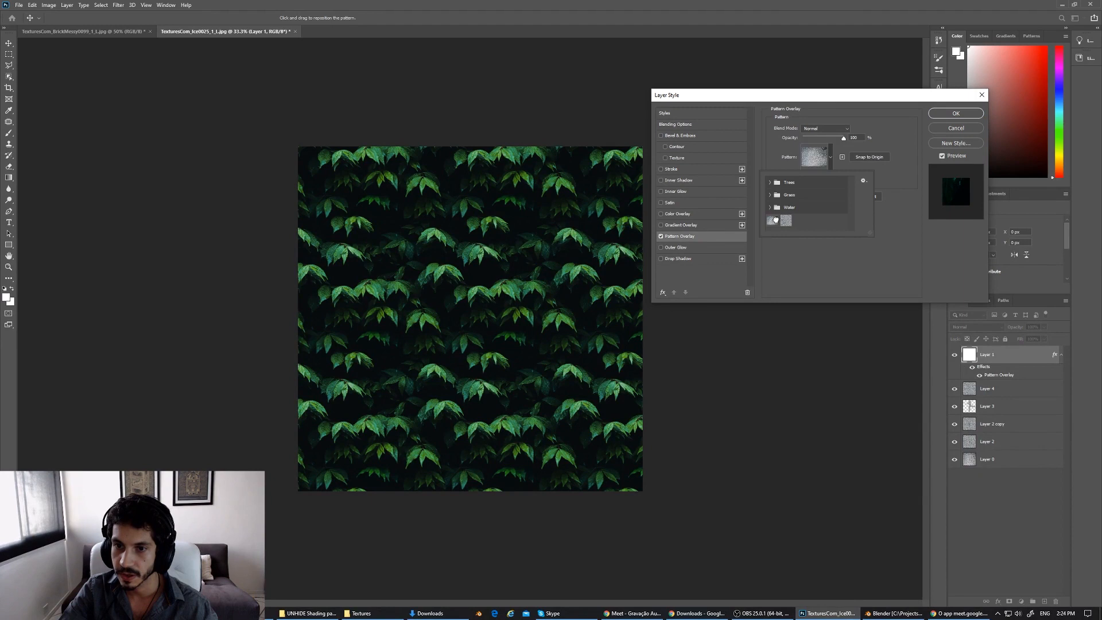
click(880, 182)
drag(832, 178, 811, 177)
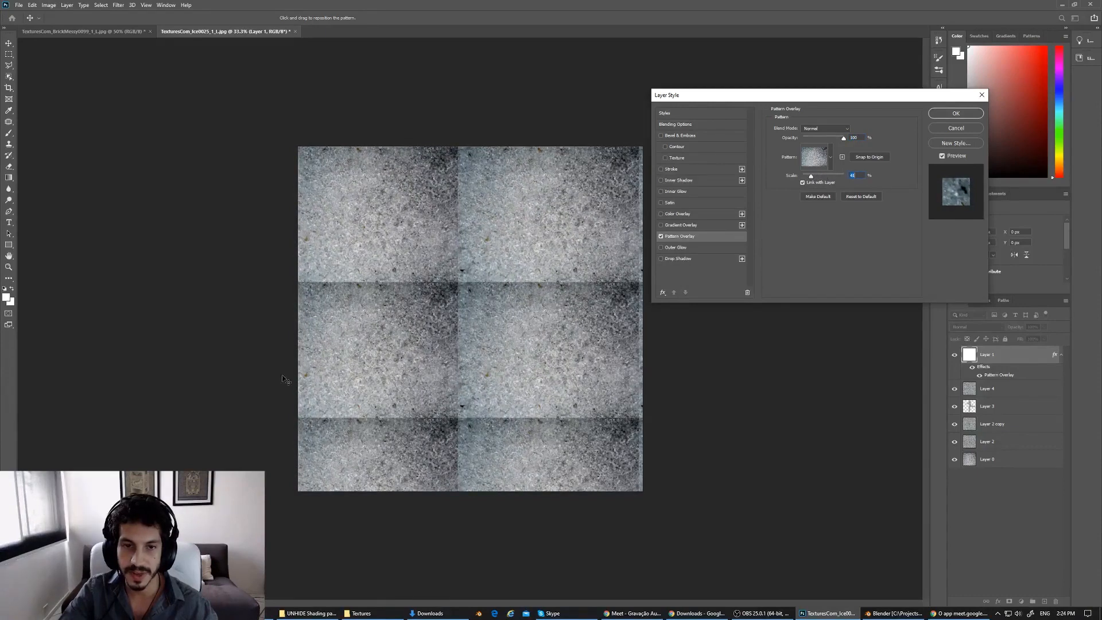
Step: Switch the overlay preview to the newly defined ice pattern, inspect how it tiles, and cancel the layer style
click(831, 157)
click(786, 221)
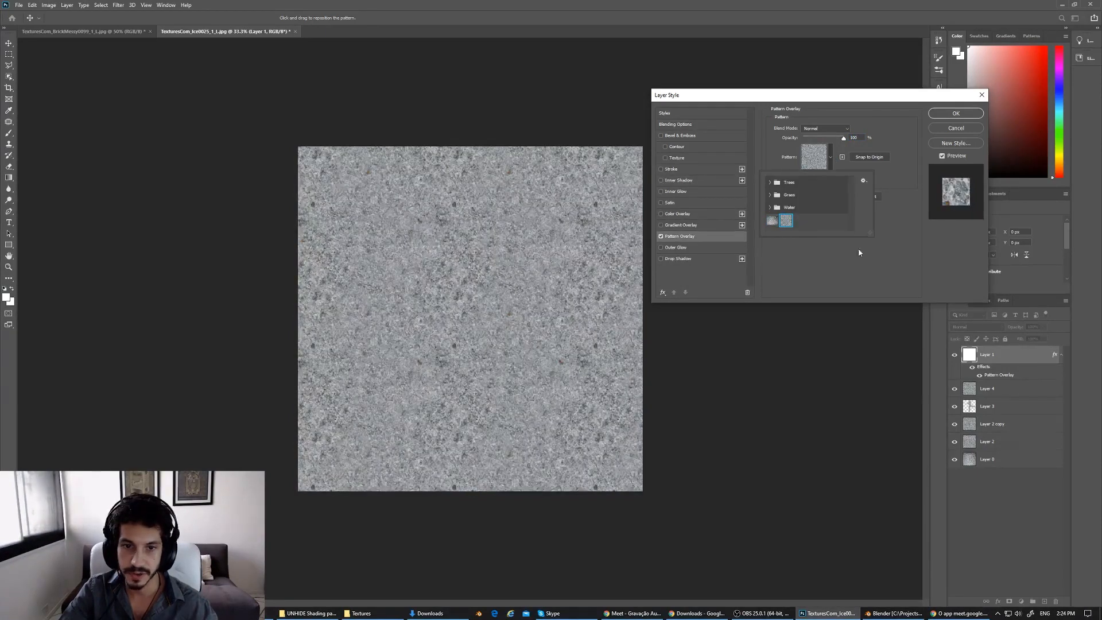
click(937, 257)
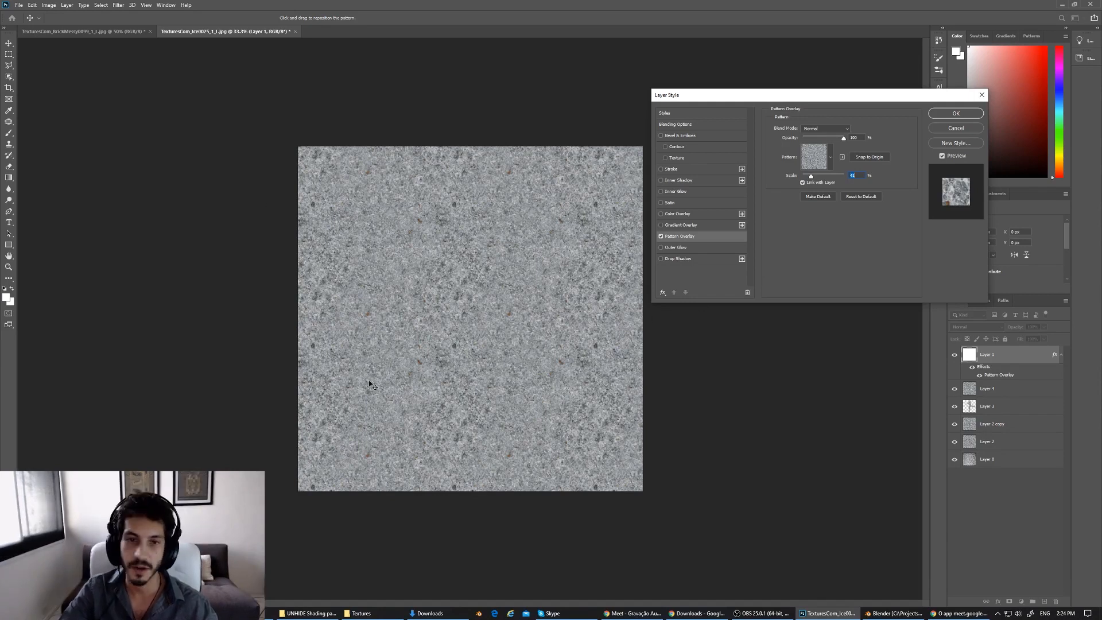
click(948, 129)
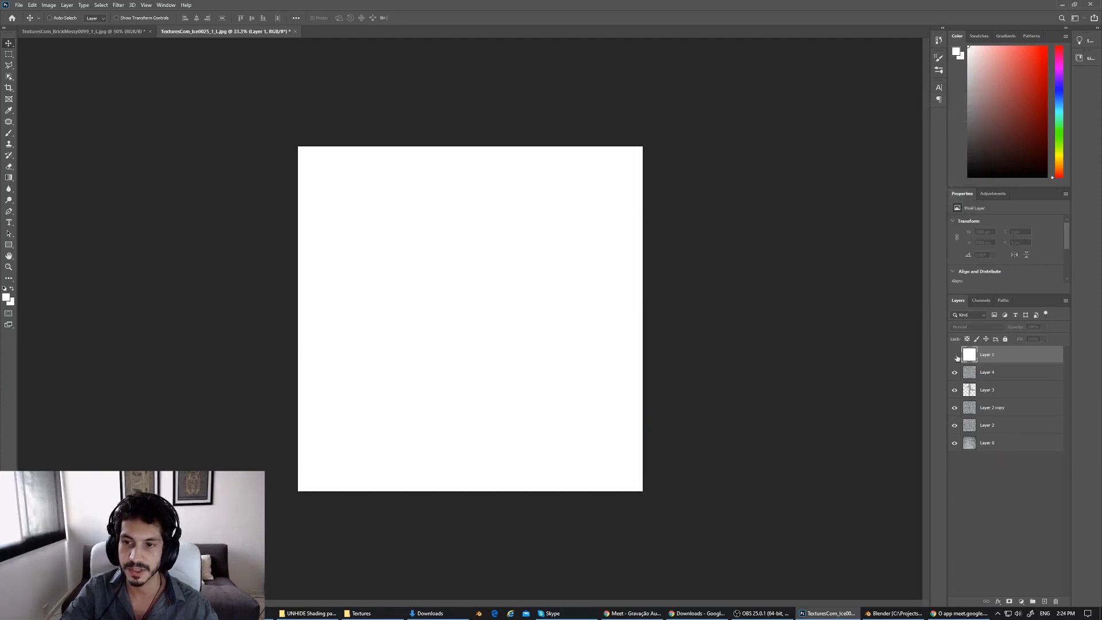
Step: Hide the white Layer 1 and all the texture layers in the ice document
click(956, 356)
click(956, 356)
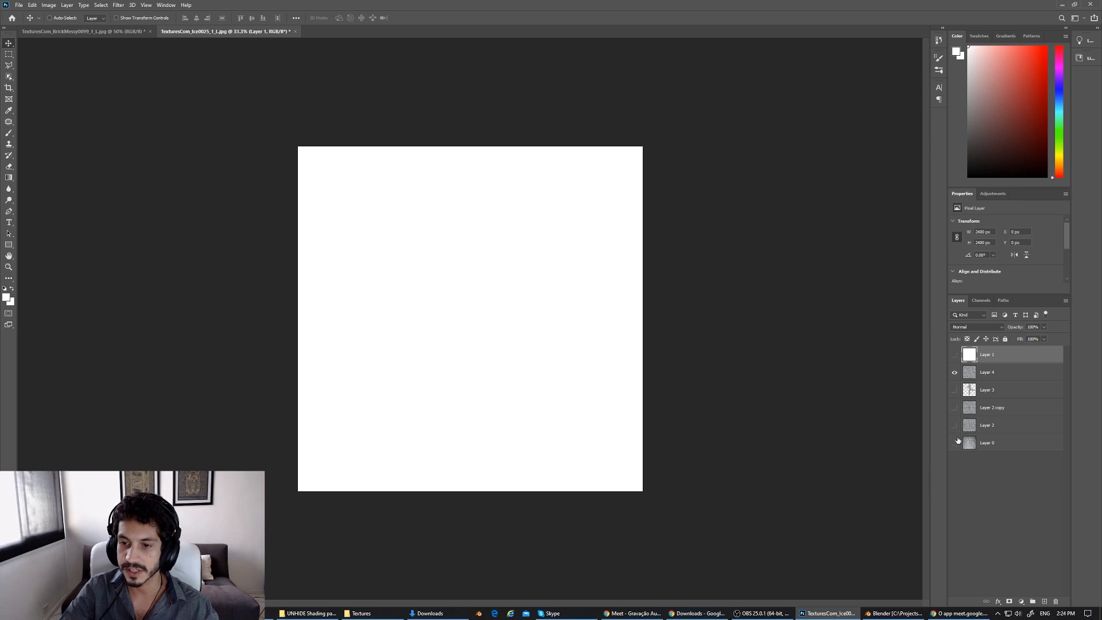
drag(956, 443, 956, 359)
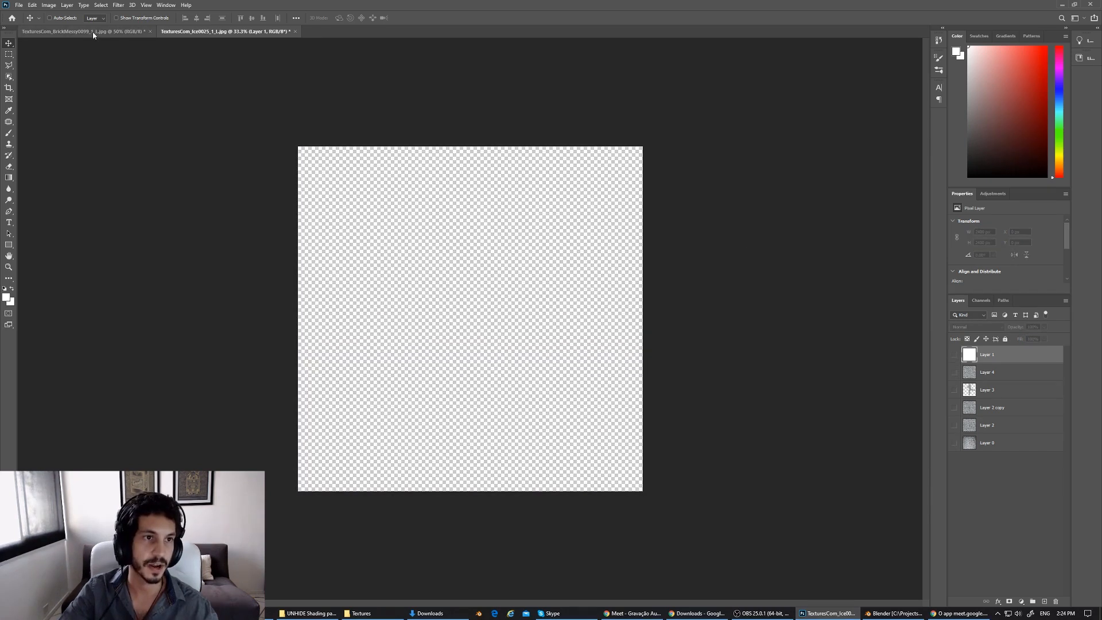
Step: Crop the stone wall photo in TexturesCom_BrickMessy0099_1_L.jpg to a central square of 2000 × 2000 px and check its image size
click(92, 32)
key(ctrl+minus)
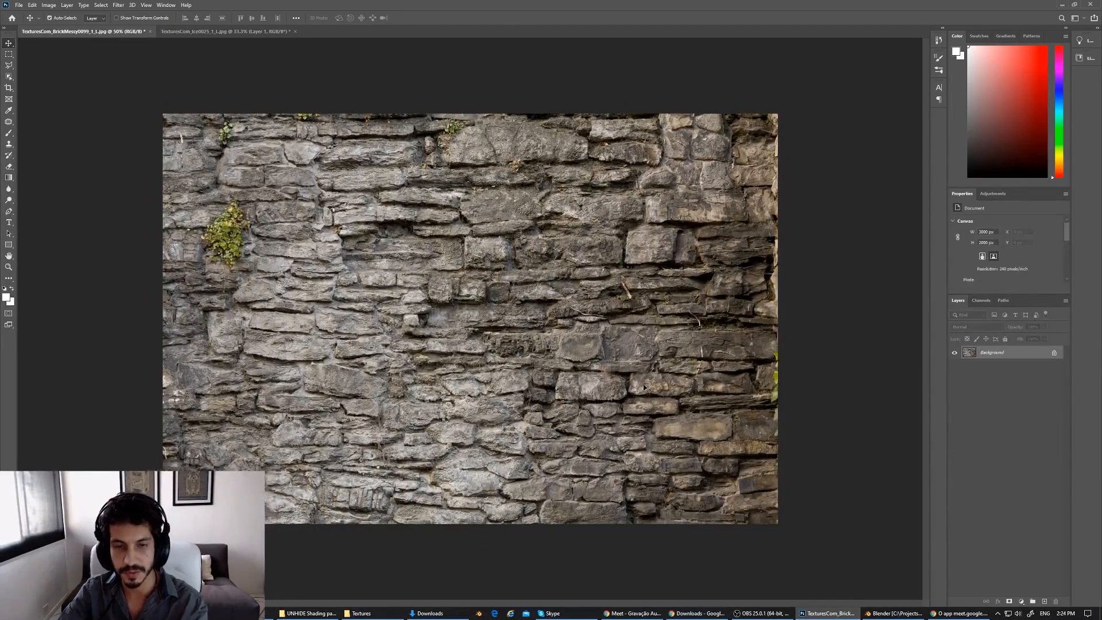
key(c)
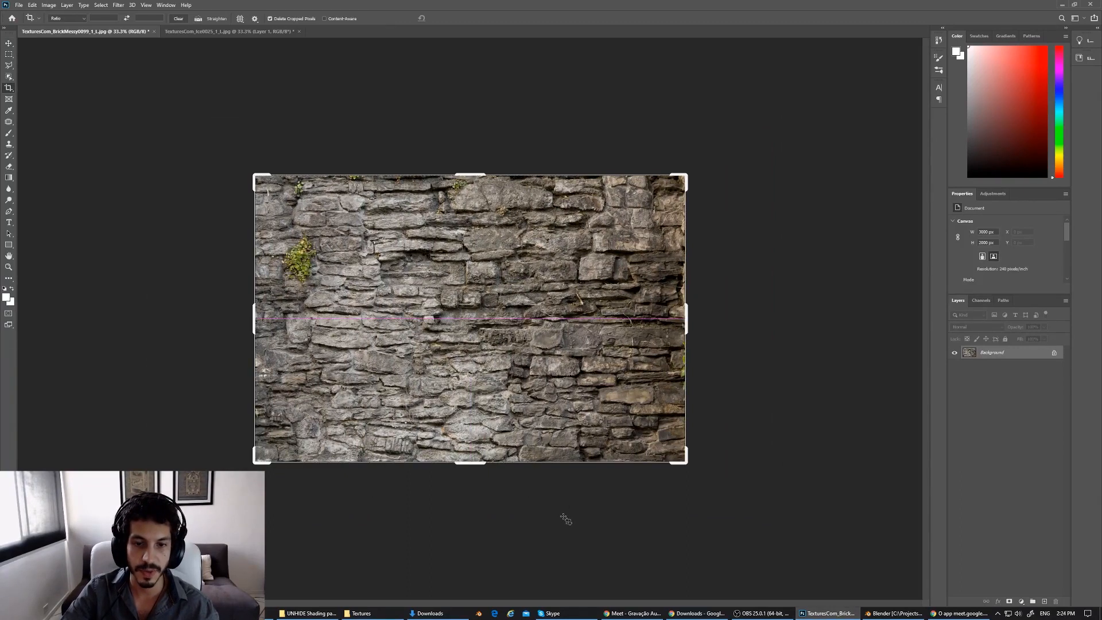
drag(686, 317, 543, 318)
mouse_move(422, 357)
mouse_down()
mouse_move(436, 357)
mouse_move(358, 357)
mouse_move(411, 359)
mouse_up()
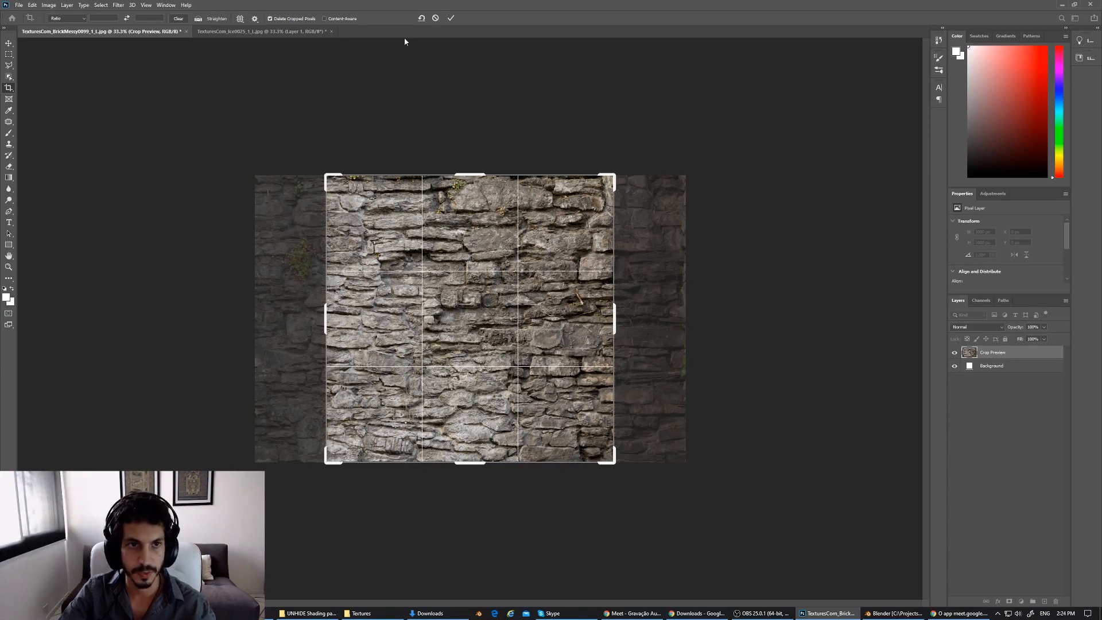
click(451, 17)
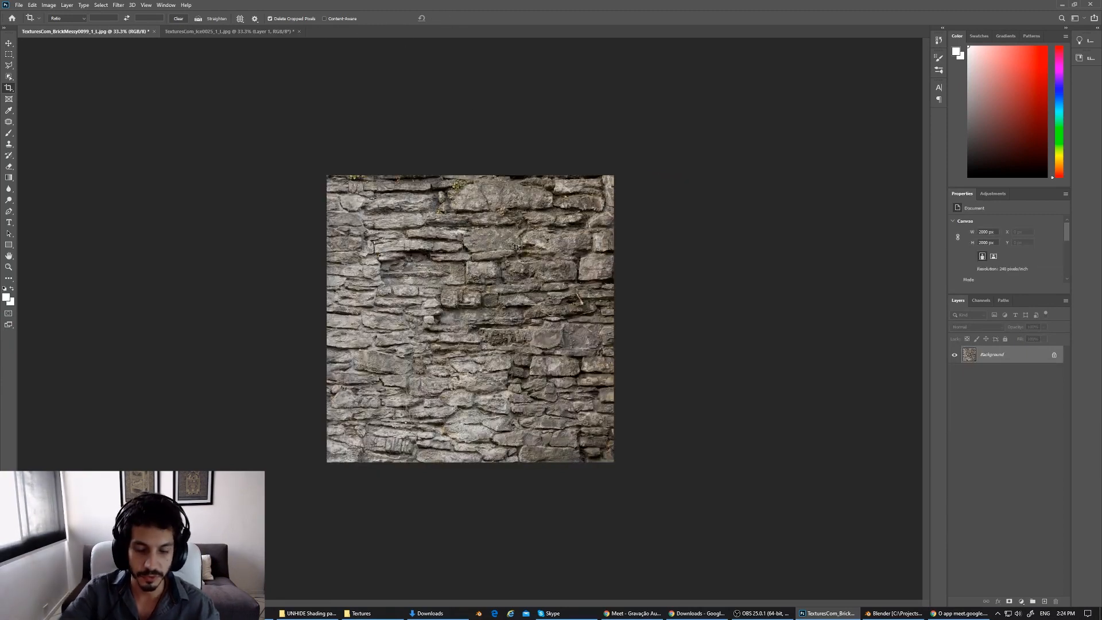
key(ctrl+alt+i)
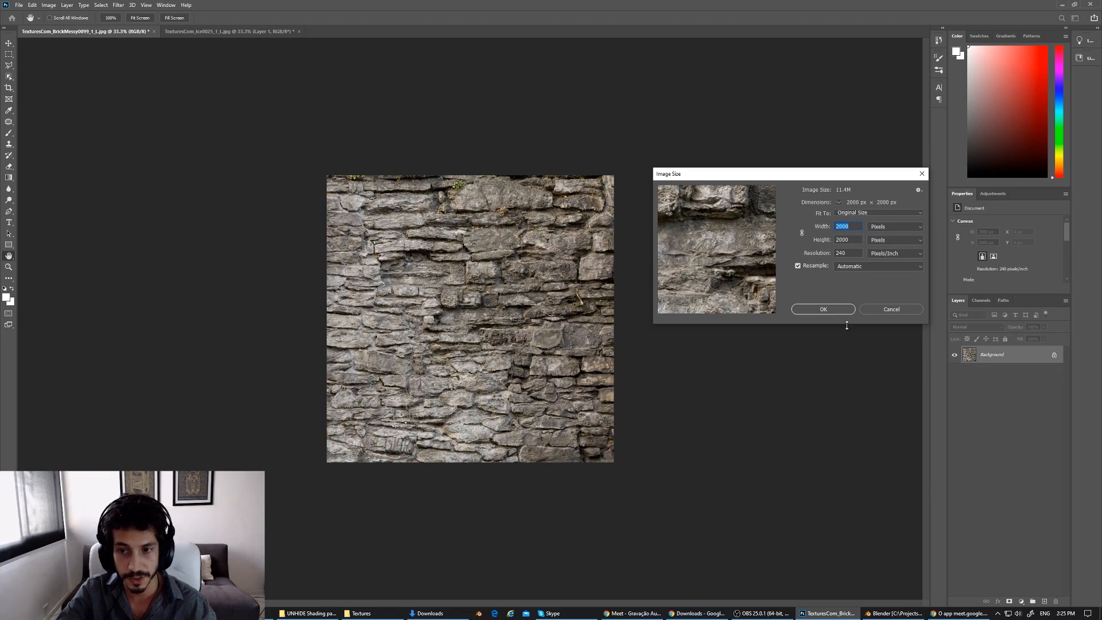
click(824, 309)
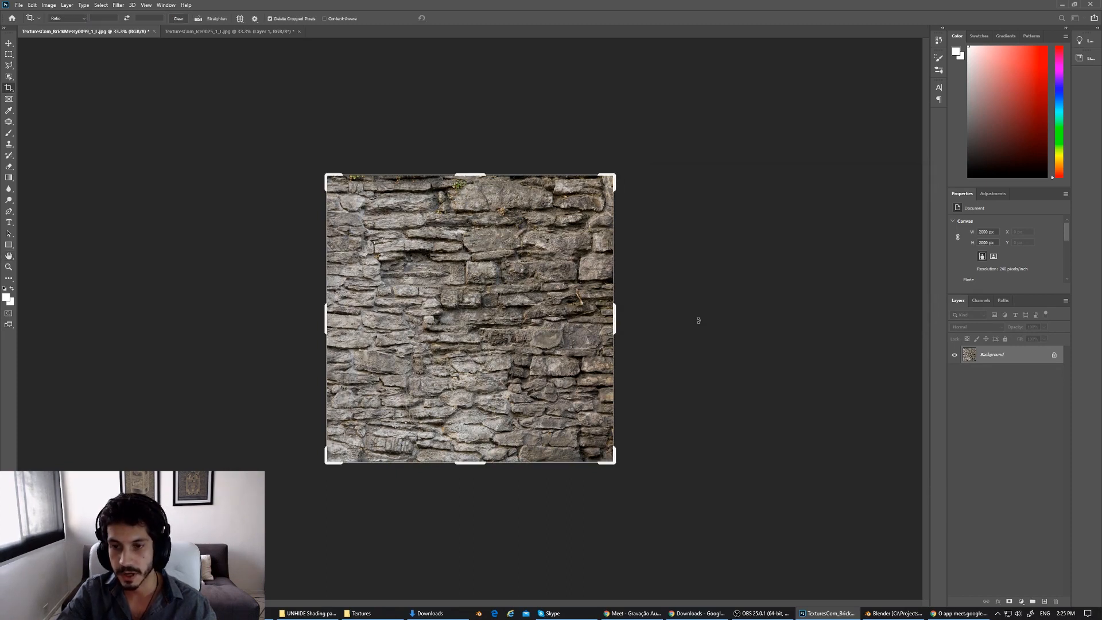
Step: Duplicate the stone wall's background layer and fill the copy with its average color using the Average blur filter
key(ctrl+j)
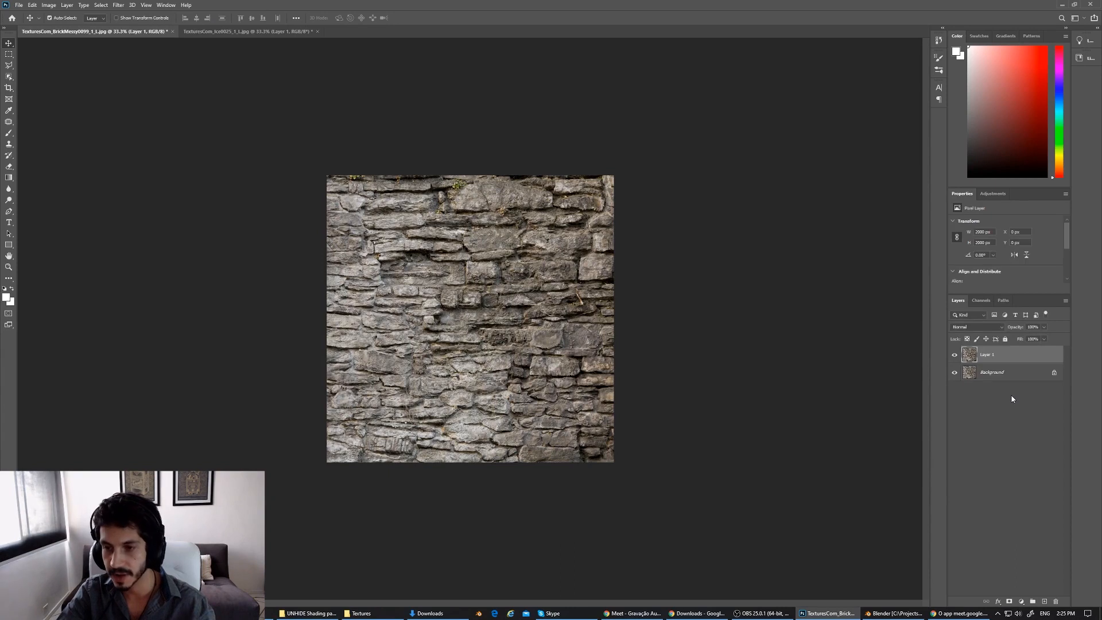
click(118, 4)
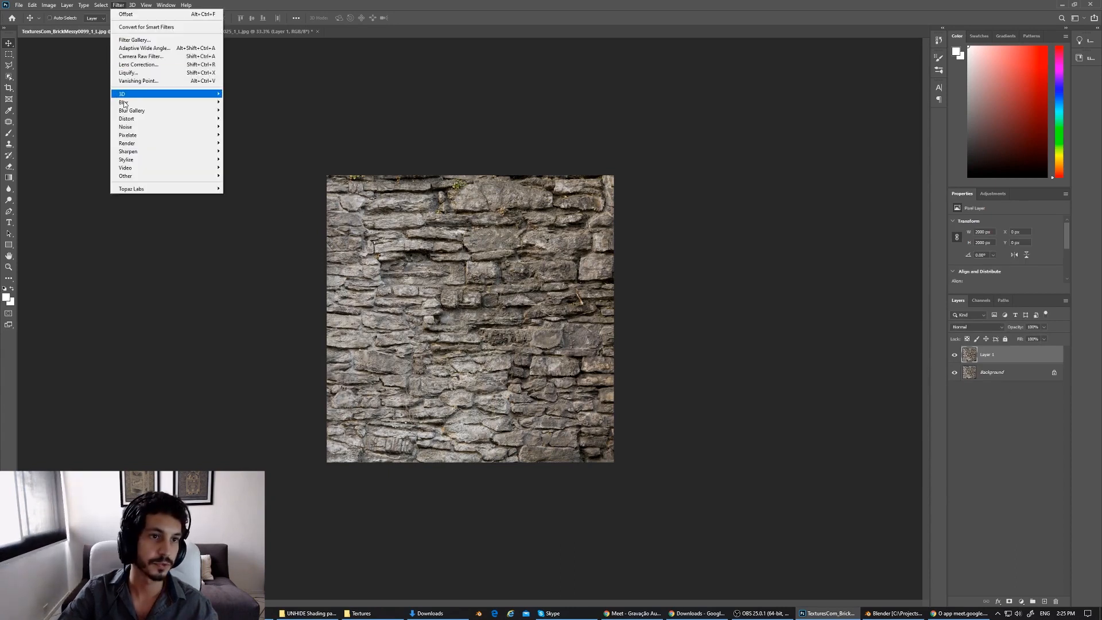
mouse_move(124, 103)
click(254, 104)
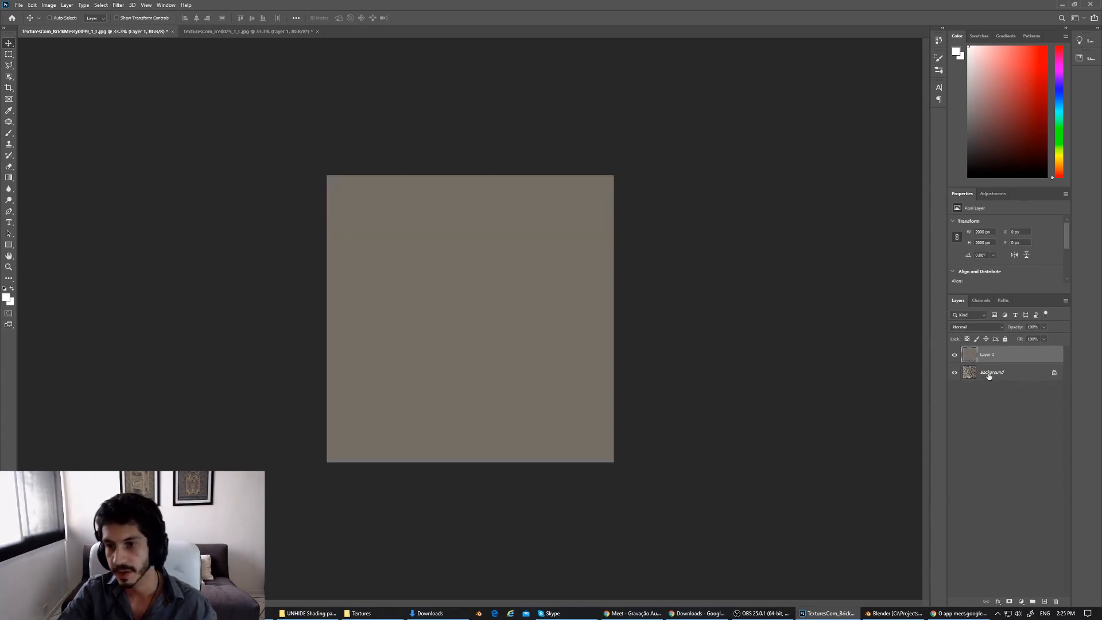
Step: Place a second copy of the background above the averaged layer and set it to Linear Light at 50% opacity
click(989, 373)
key(ctrl+j)
drag(989, 372, 986, 352)
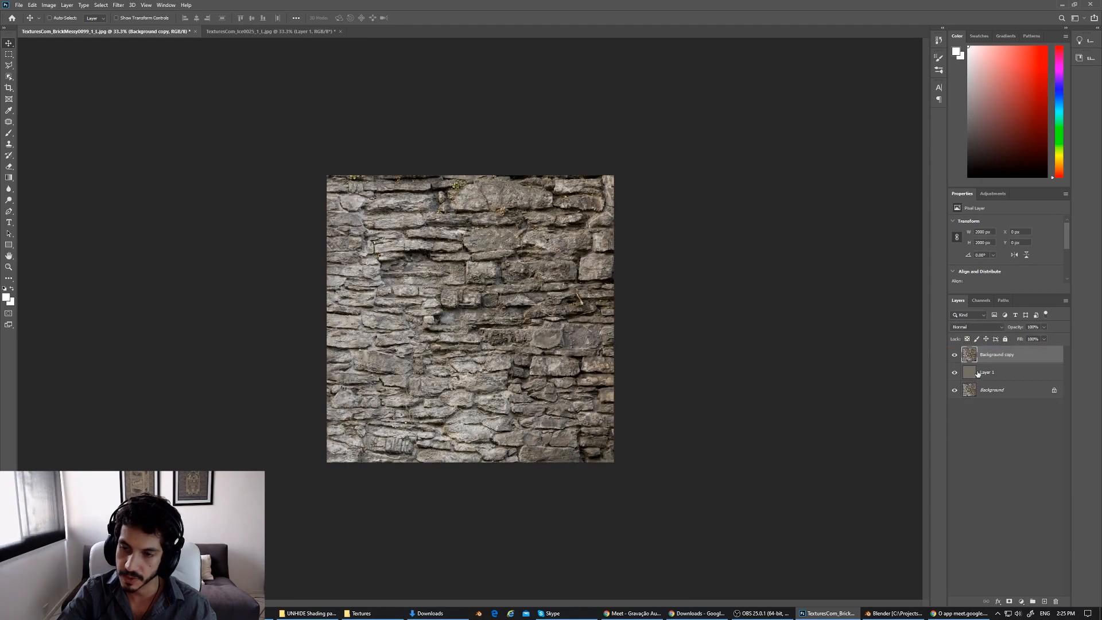
click(983, 330)
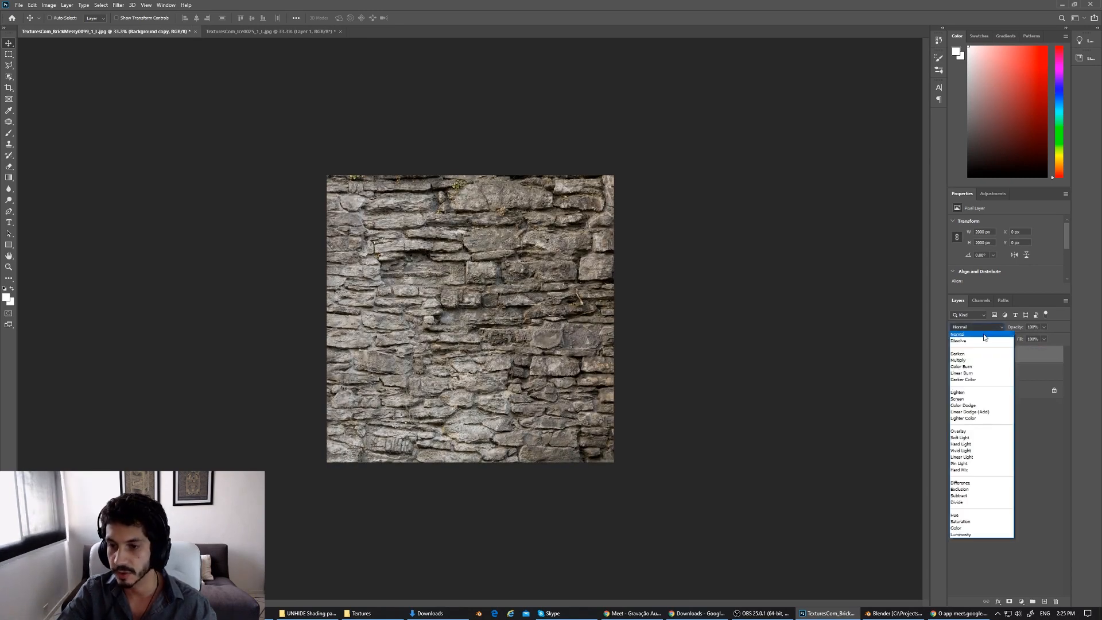
click(964, 457)
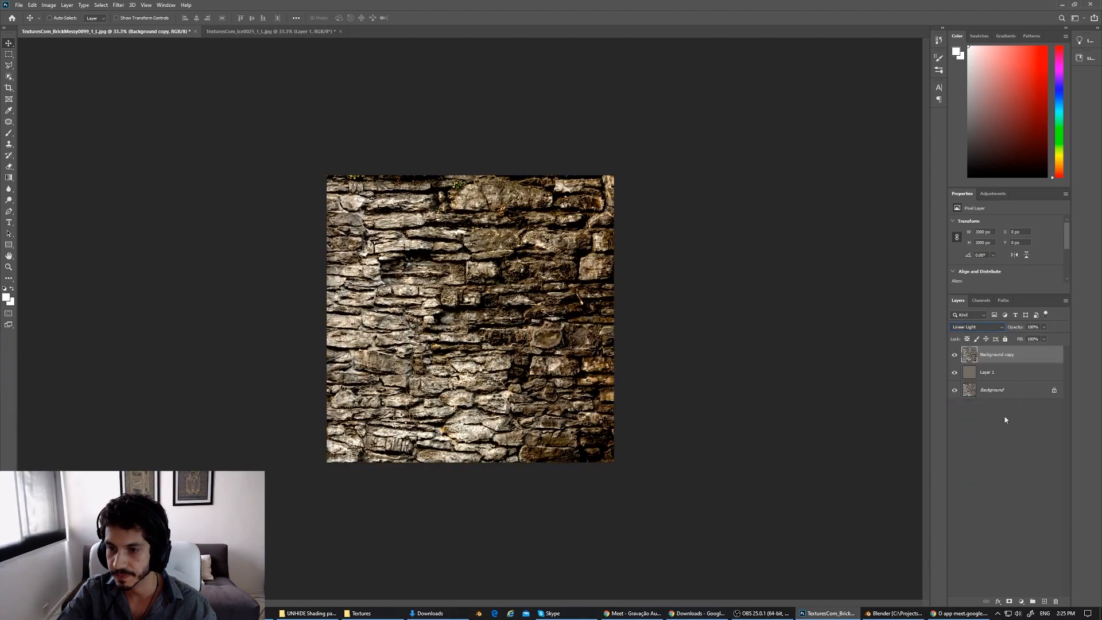
click(1037, 327)
text(50)
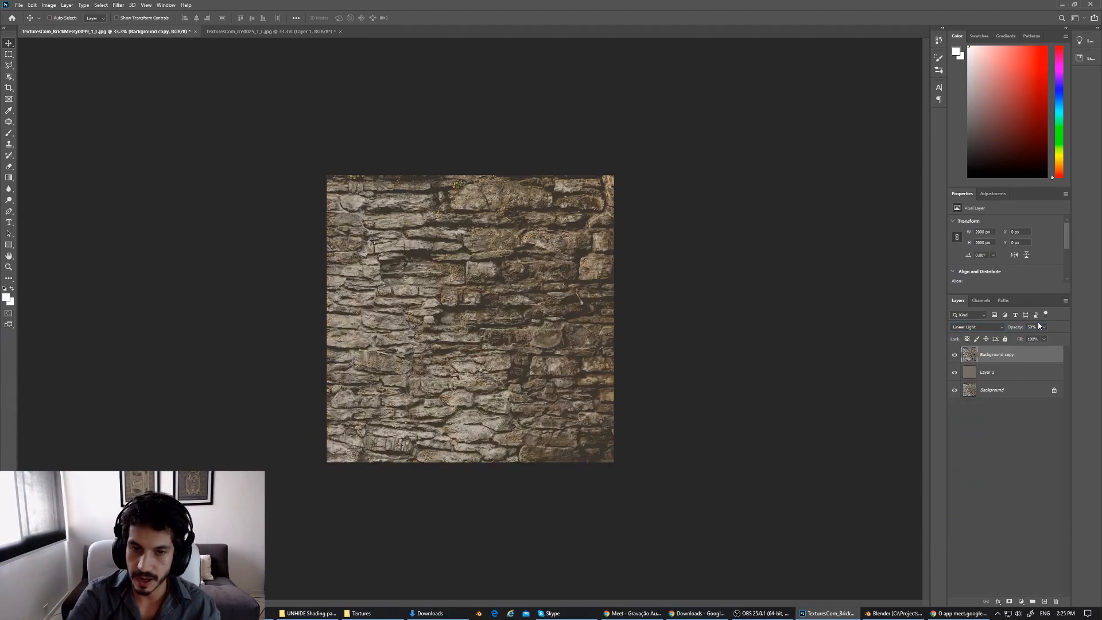
key(Return)
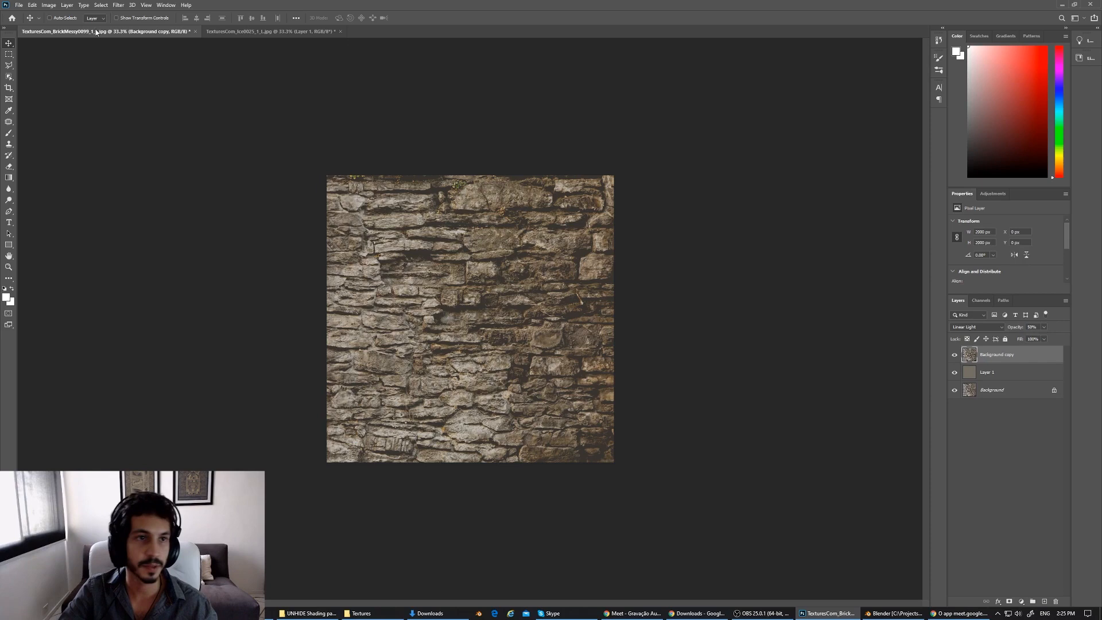
Step: Apply a High Pass filter to the top stone wall copy, adjusting the radius to even out the wall's tones
click(118, 5)
mouse_move(139, 178)
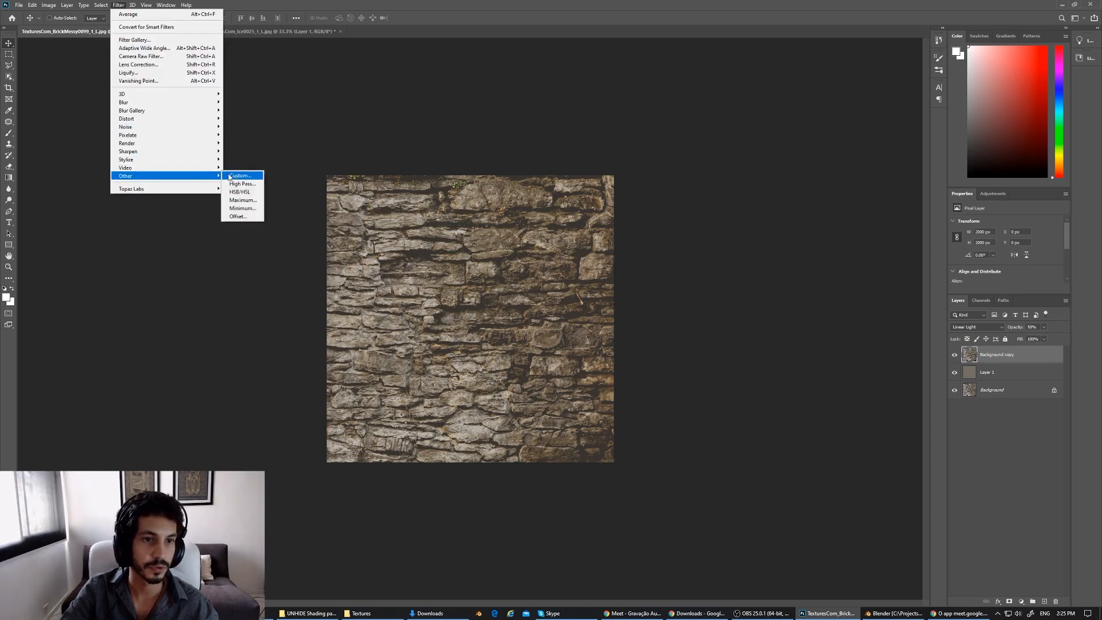
click(237, 182)
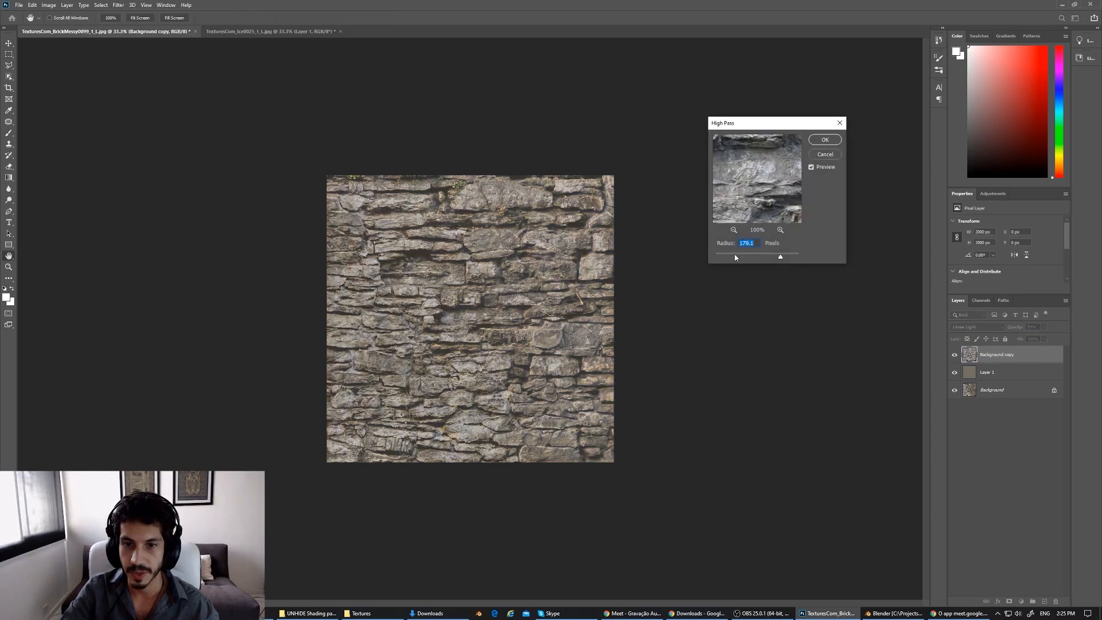
mouse_move(780, 257)
mouse_down()
mouse_move(727, 255)
mouse_move(785, 260)
mouse_up()
click(836, 139)
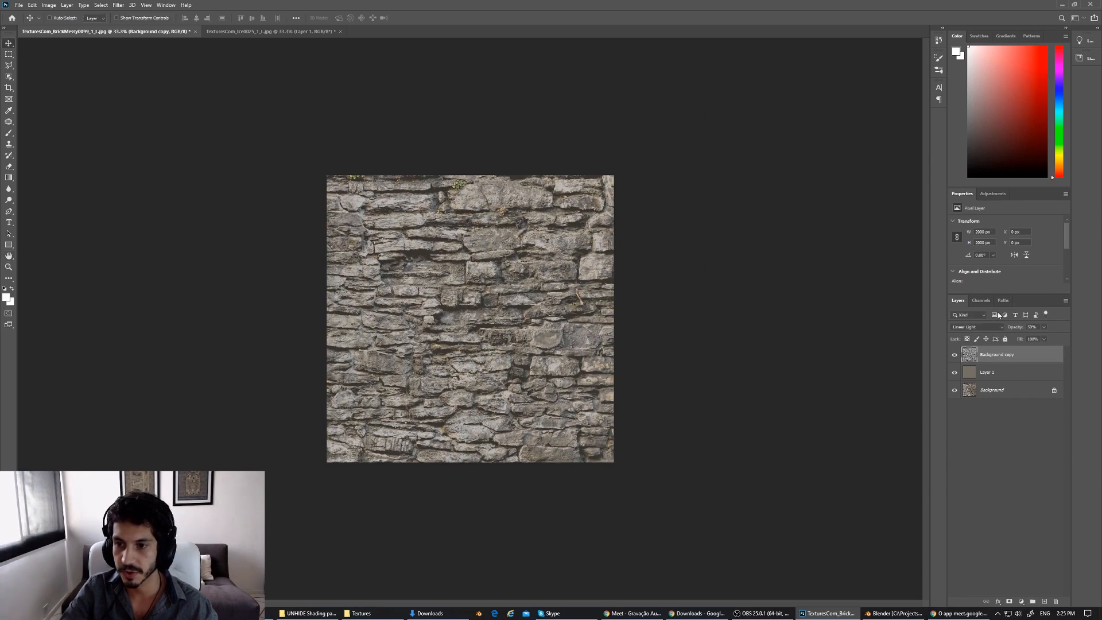
Step: Raise the opacity of the Linear Light wall copy to 66% and compare the result with the original background
drag(1015, 329, 1019, 329)
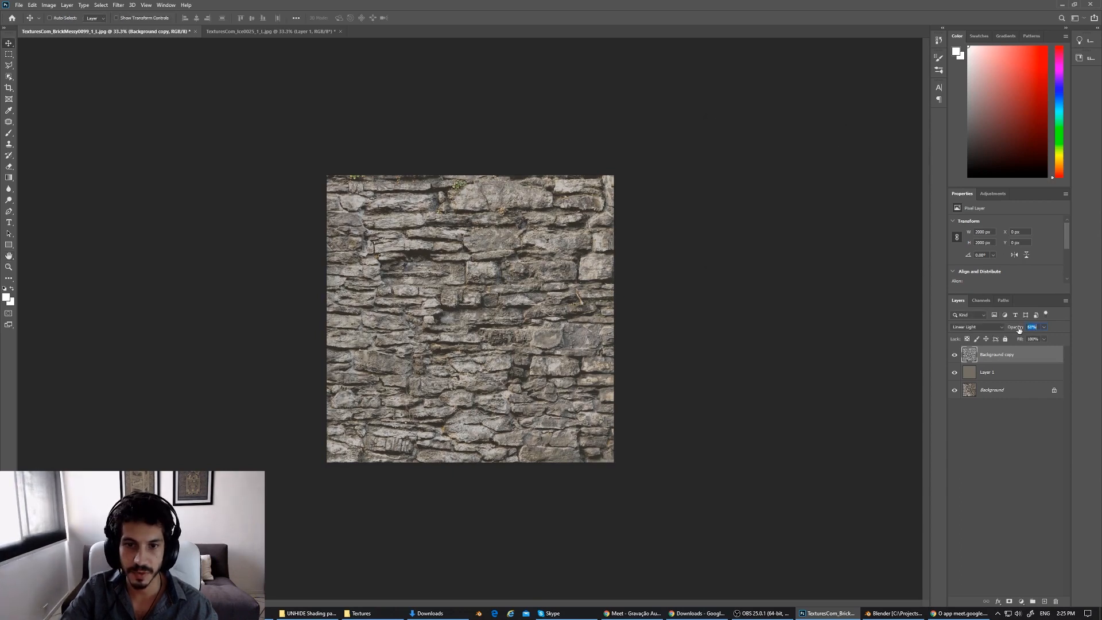
alt+click(955, 392)
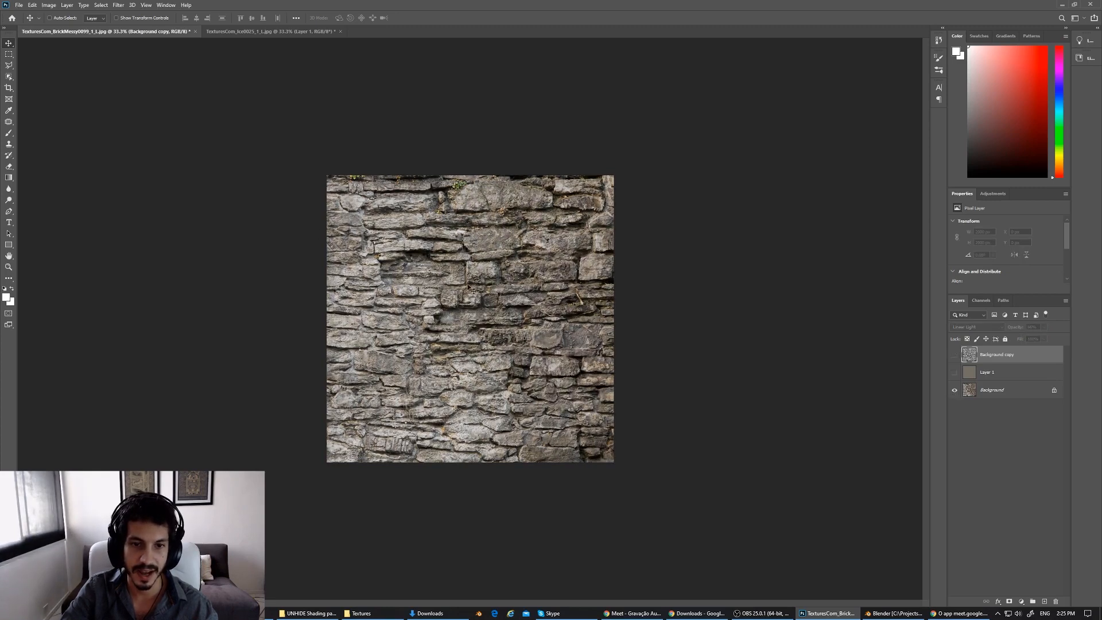
alt+click(956, 391)
alt+click(956, 391)
alt+click(956, 391)
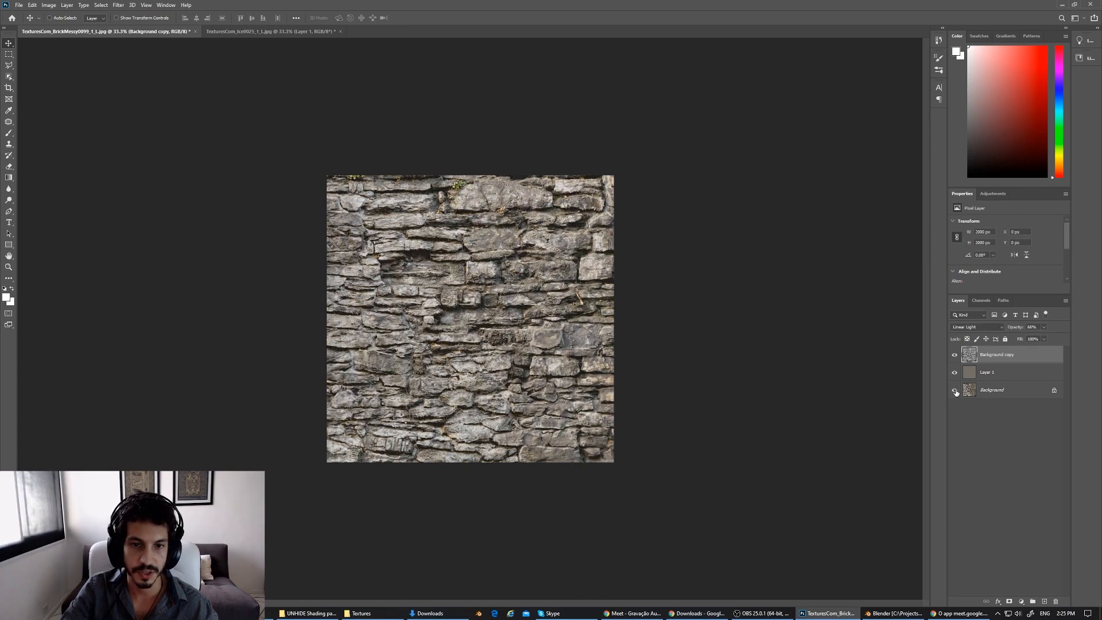
alt+click(956, 392)
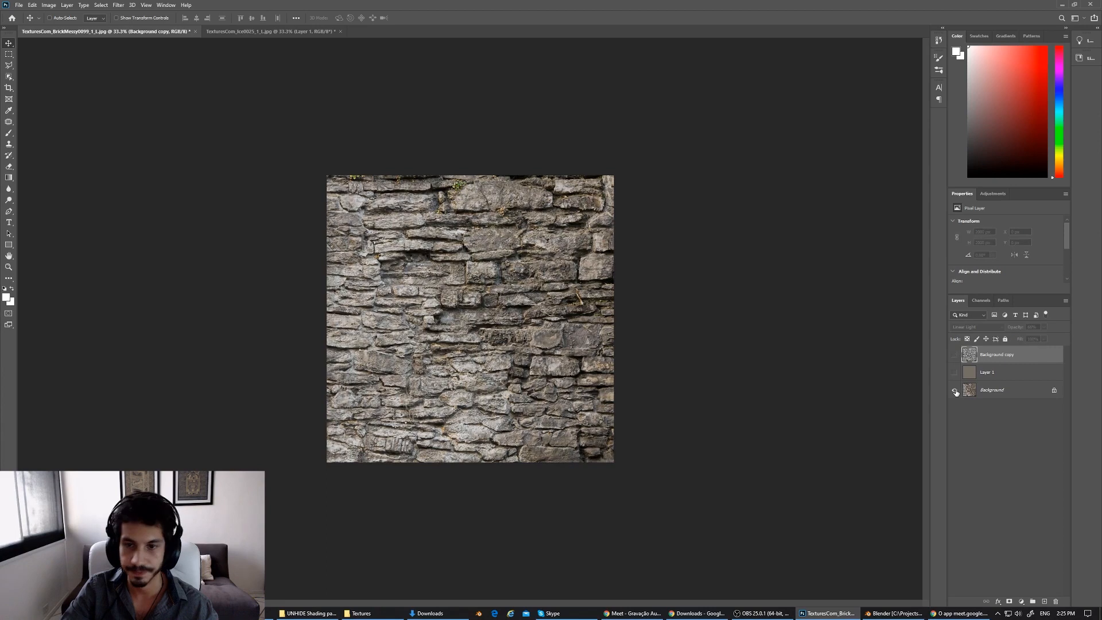
alt+click(956, 391)
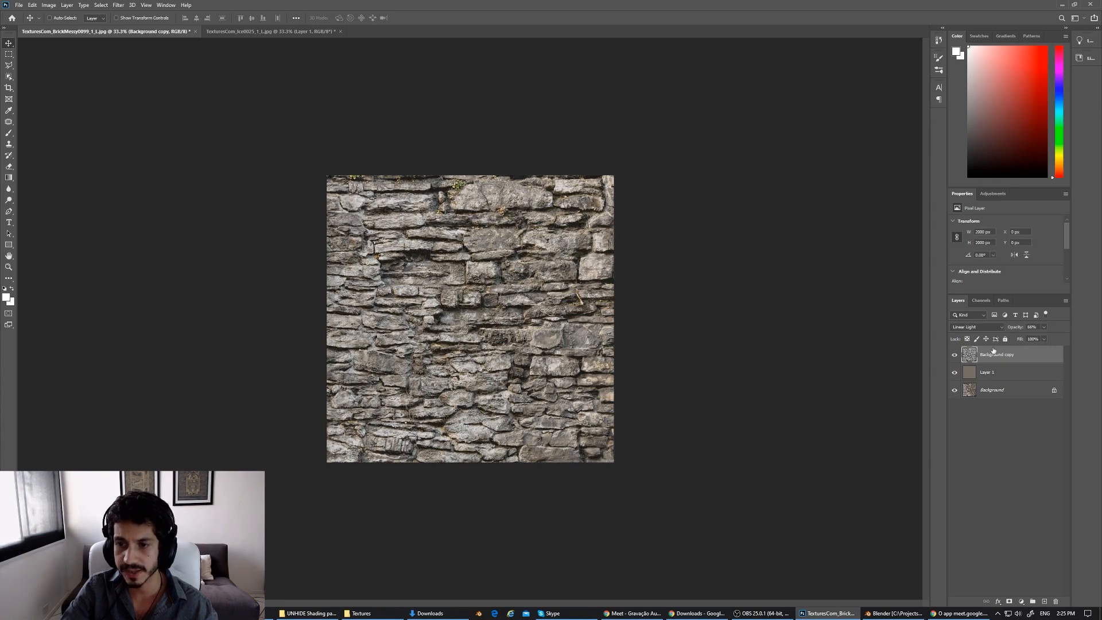
Step: Stamp all visible layers into a new top layer and offset it 1000 px horizontally and 1000 px vertically with Wrap Around
shift+click(999, 389)
key(ctrl+shift+alt+e)
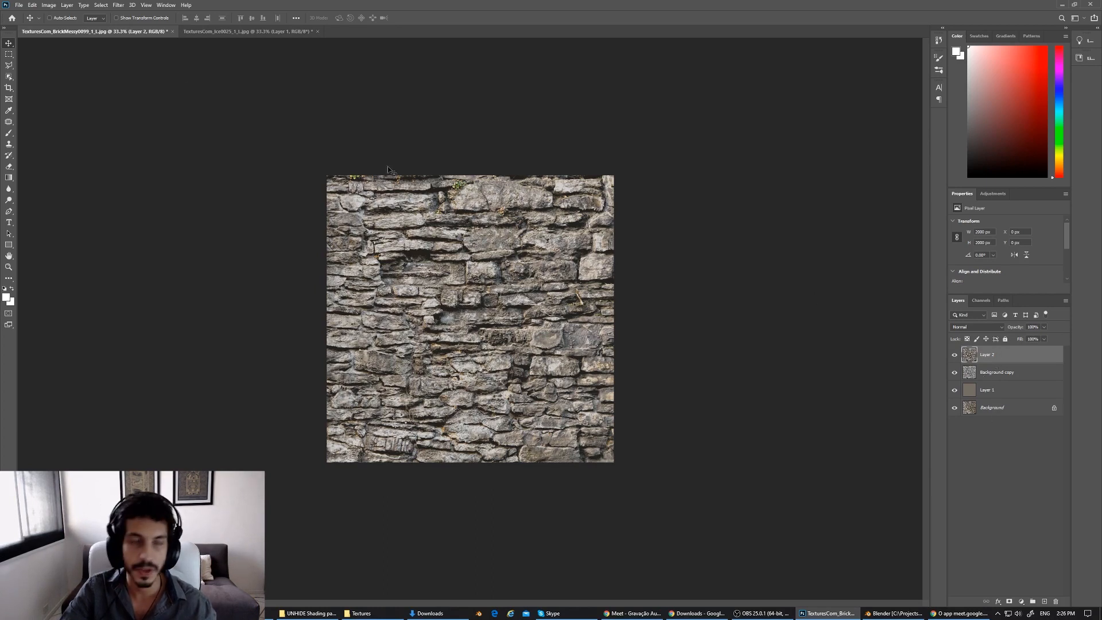
click(118, 4)
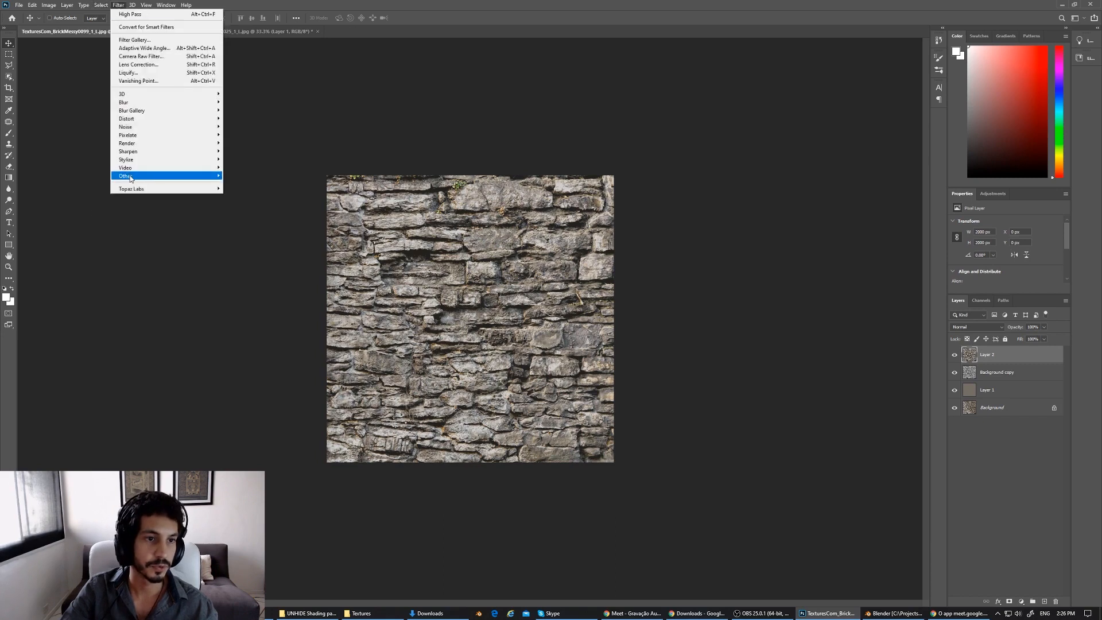
mouse_move(132, 177)
click(242, 217)
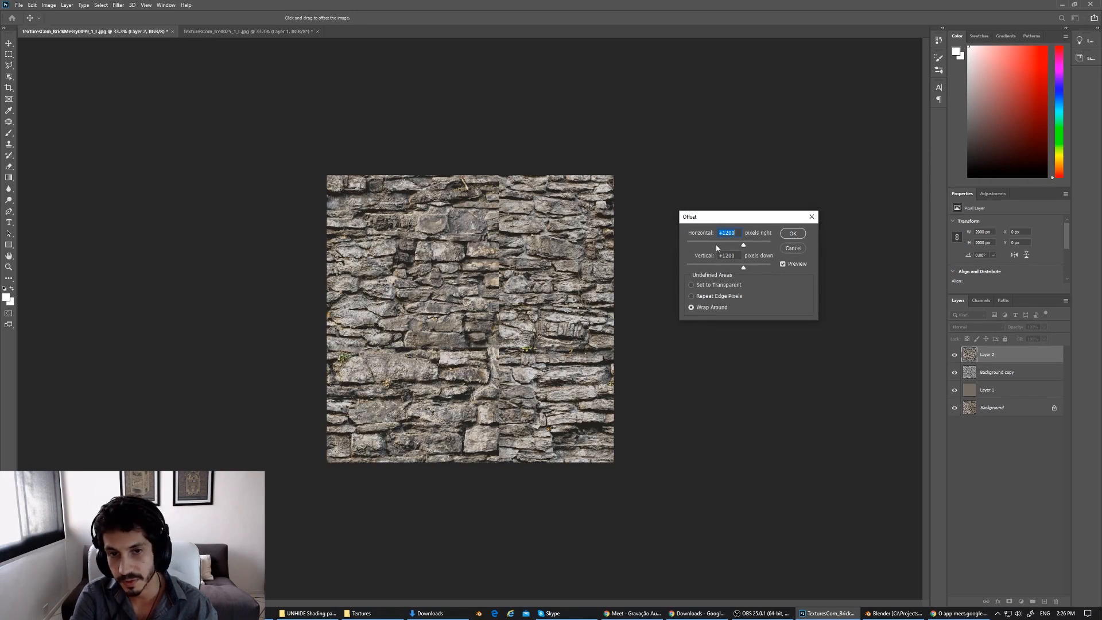
text(10)
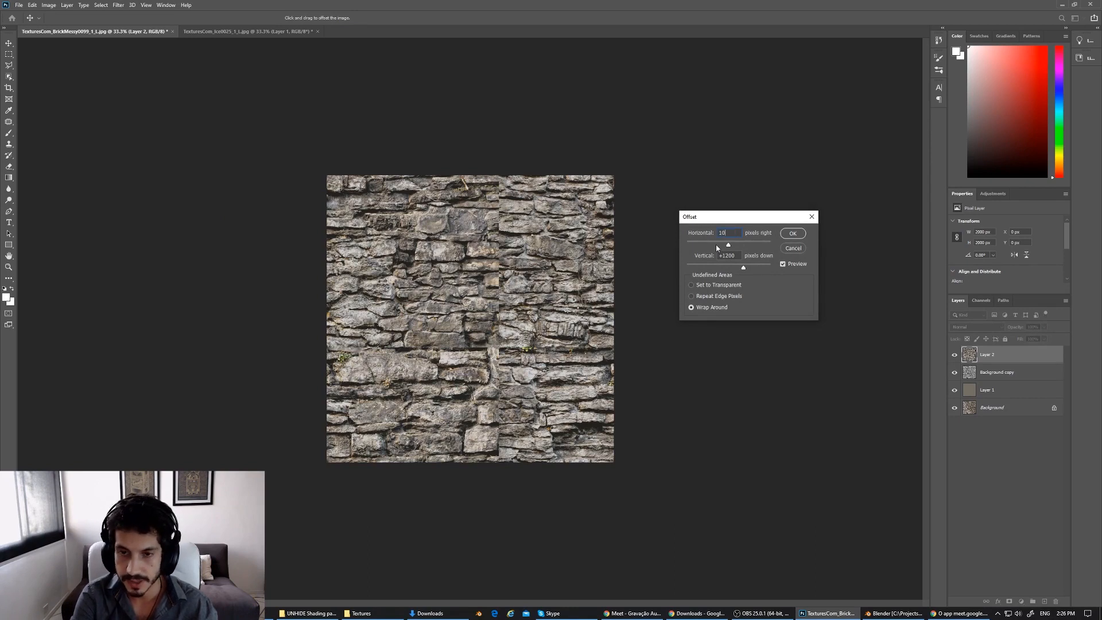
text(00)
key(Tab)
text(1)
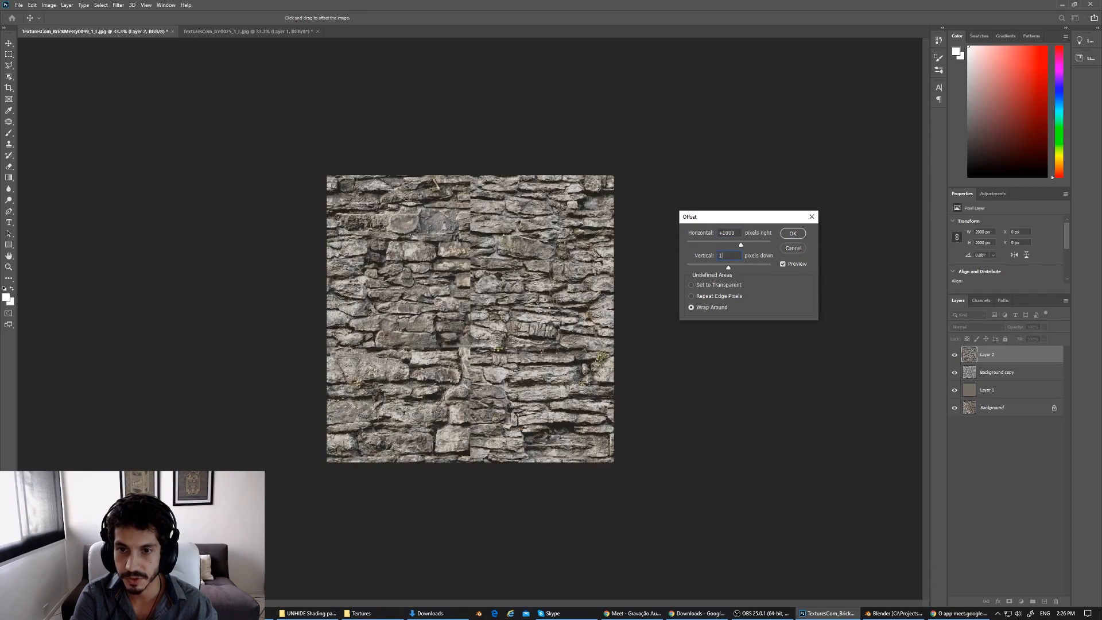
text(000)
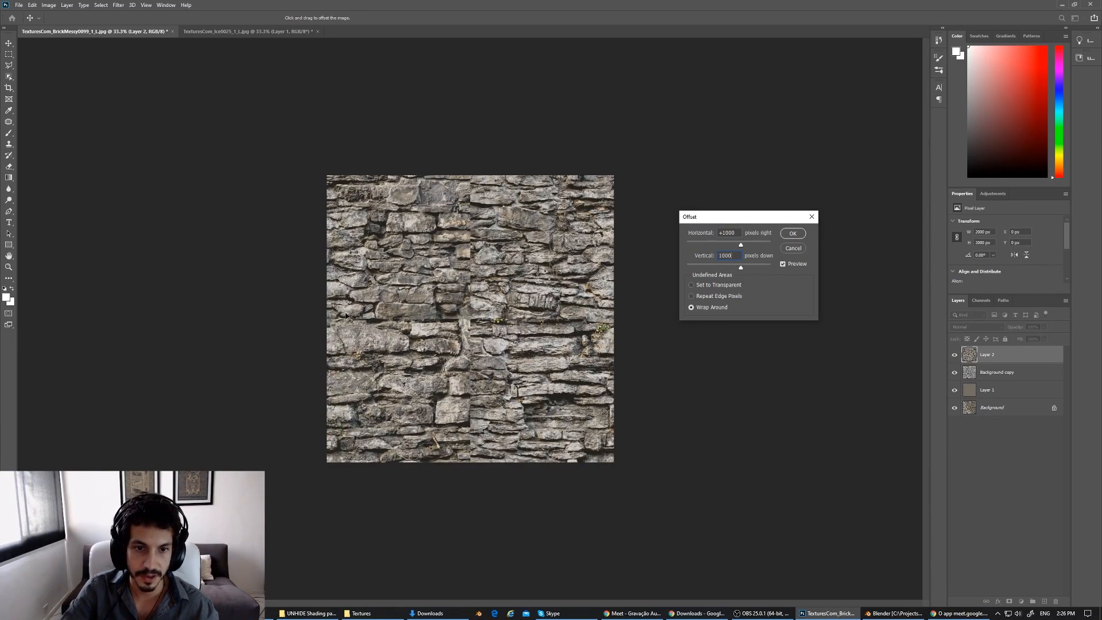
click(793, 233)
Step: Copy a full-width strip about 596 px tall from the wall's upper half to a new layer and move it over the horizontal seam
scroll(465, 325, up, 2)
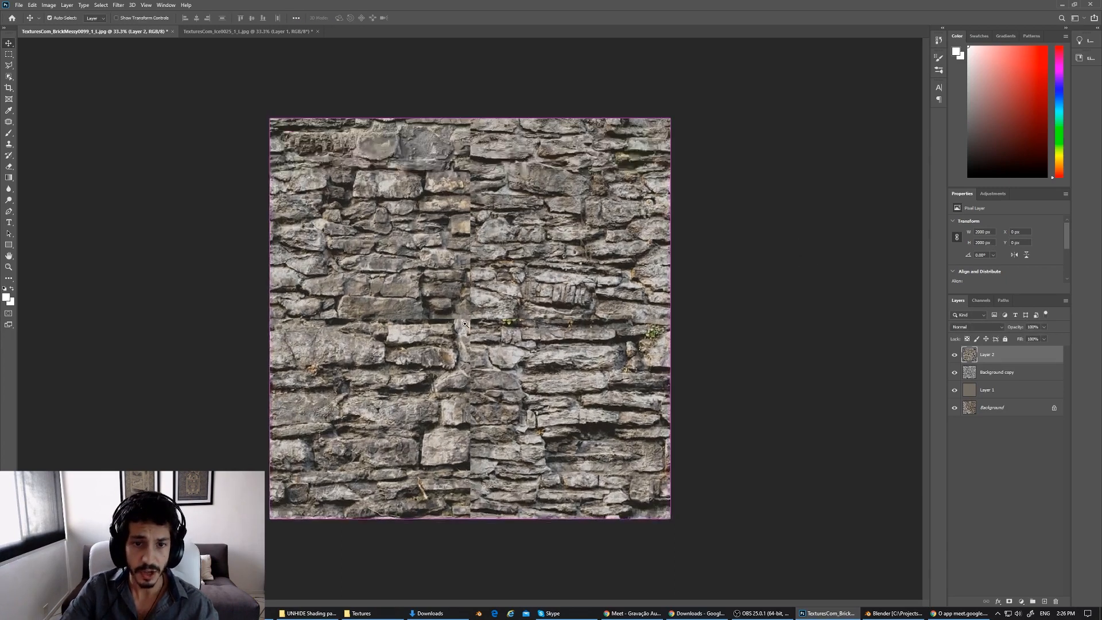
scroll(465, 325, up, 1)
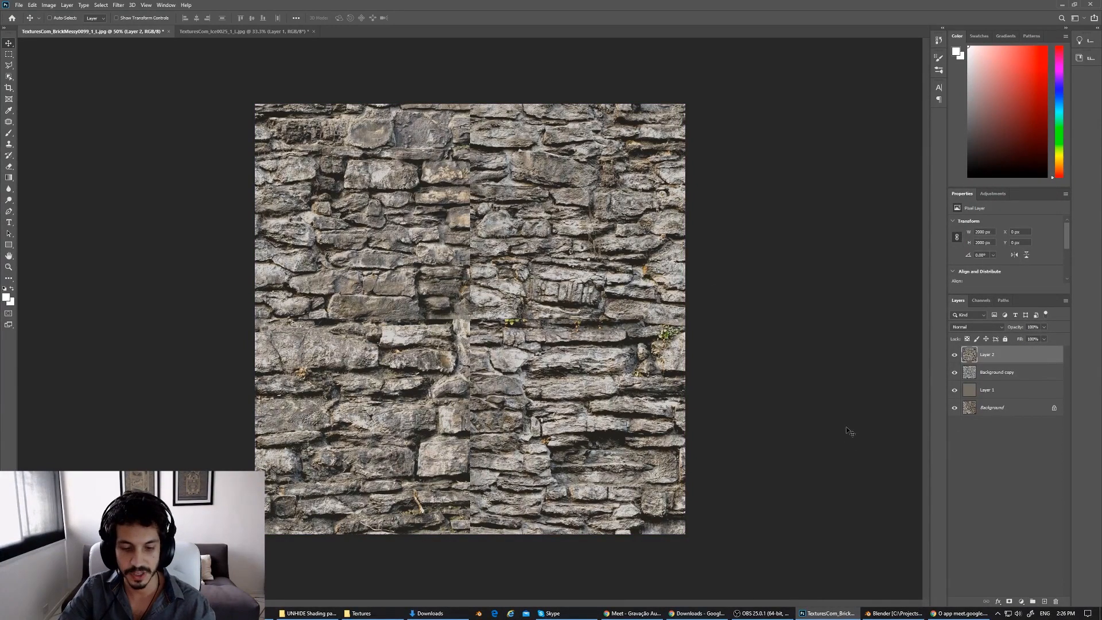
key(m)
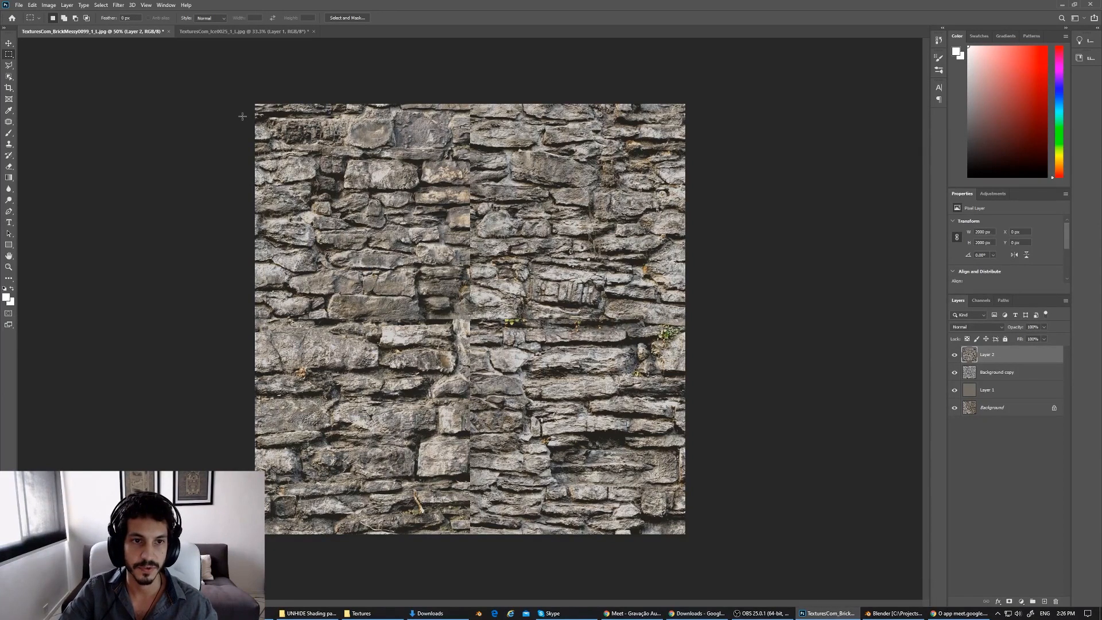
drag(243, 116, 686, 251)
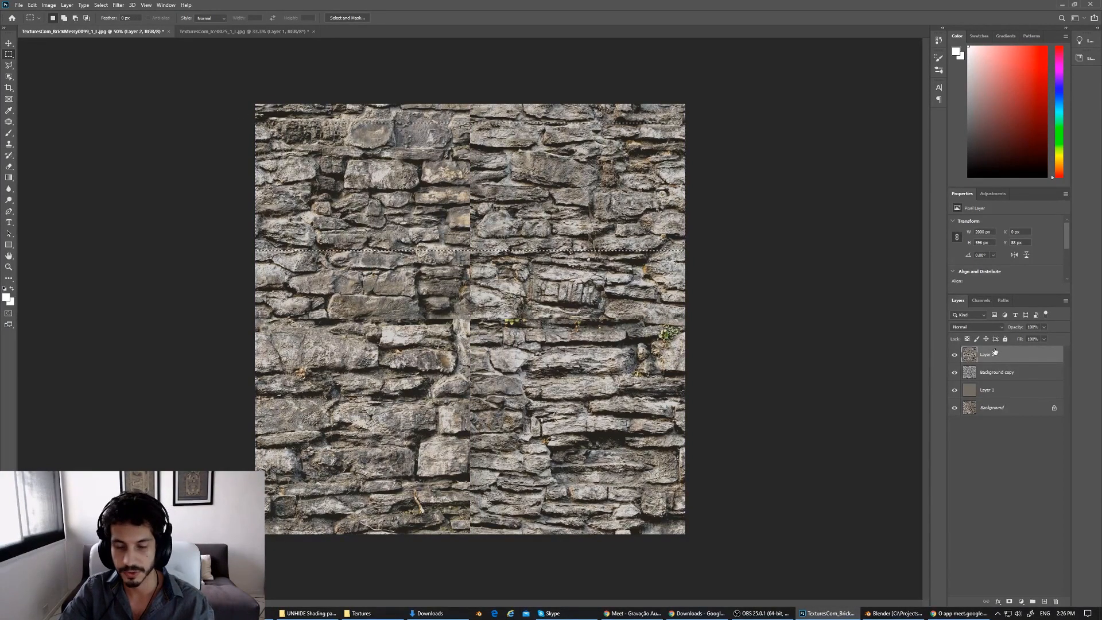
key(ctrl+j)
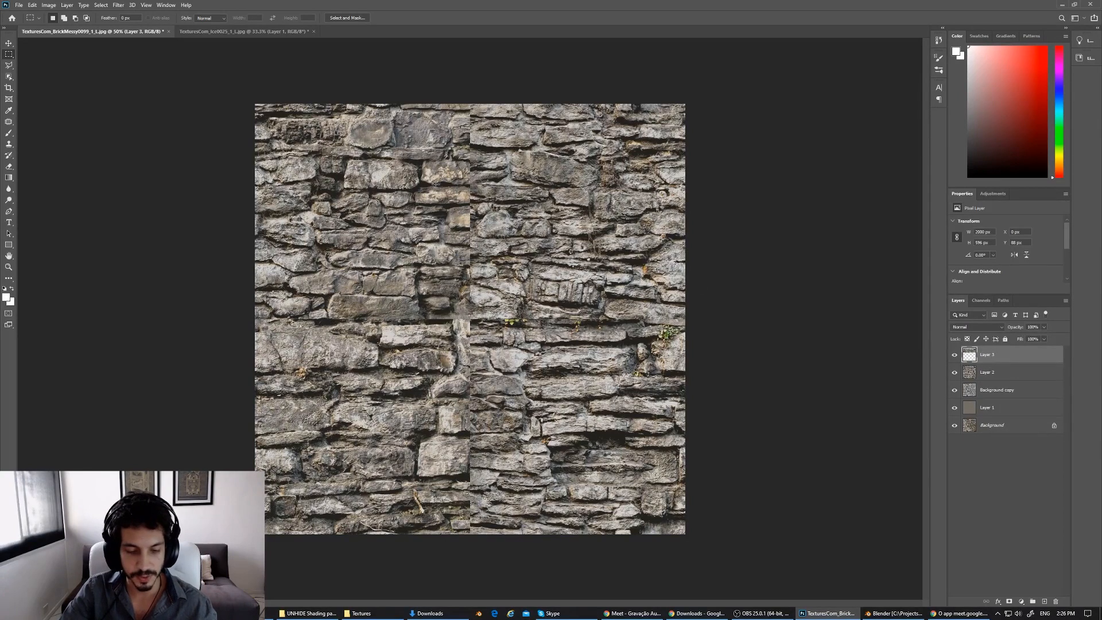
key(v)
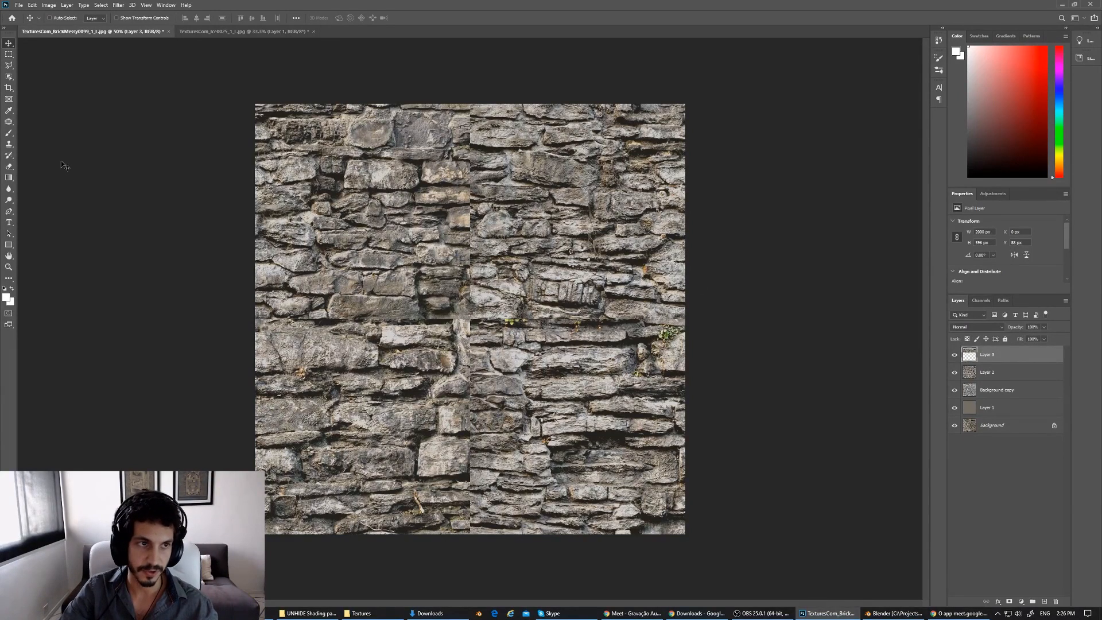
drag(512, 175, 519, 332)
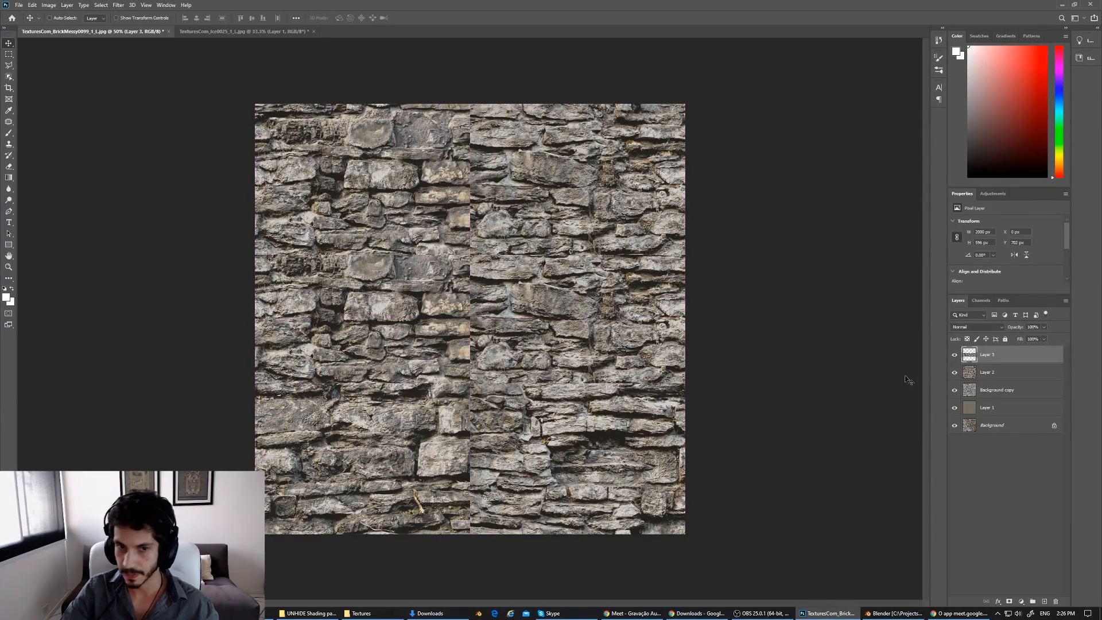
Step: Add a layer mask to the copied strip and fill it with a vertical reflected gradient centered on the horizontal seam
click(1009, 601)
key(g)
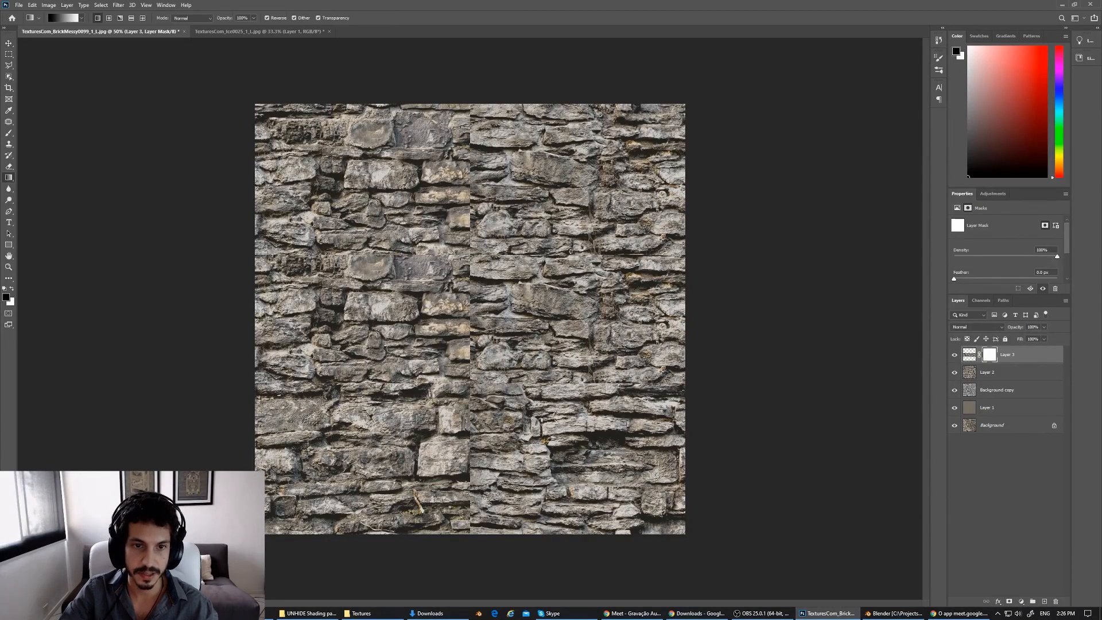
drag(450, 277, 450, 320)
key(ctrl+z)
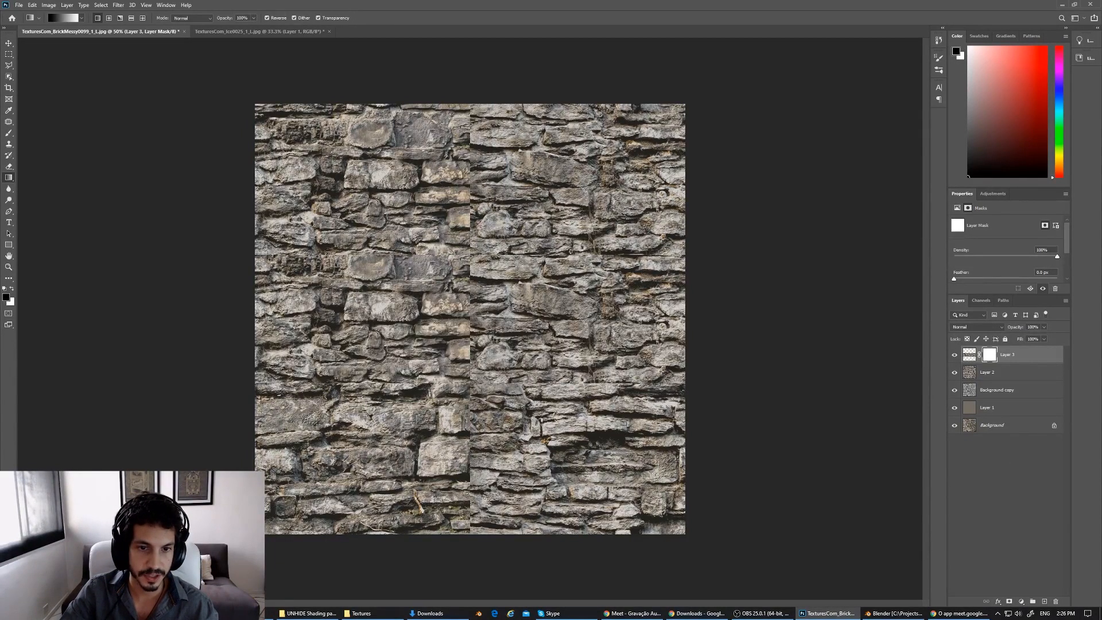
click(131, 18)
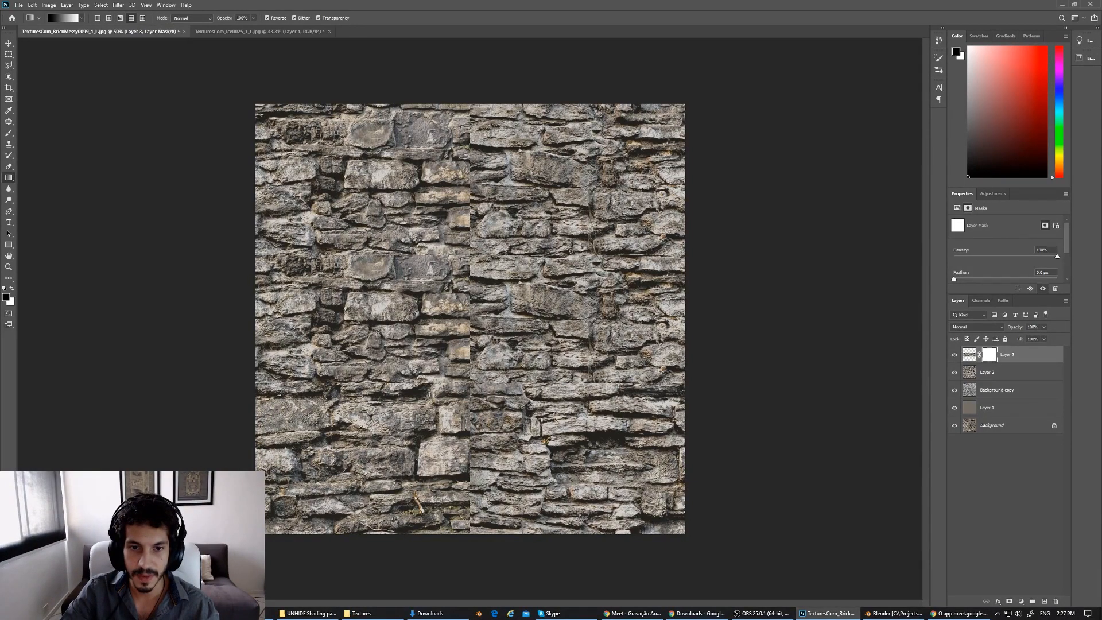
drag(503, 319, 503, 297)
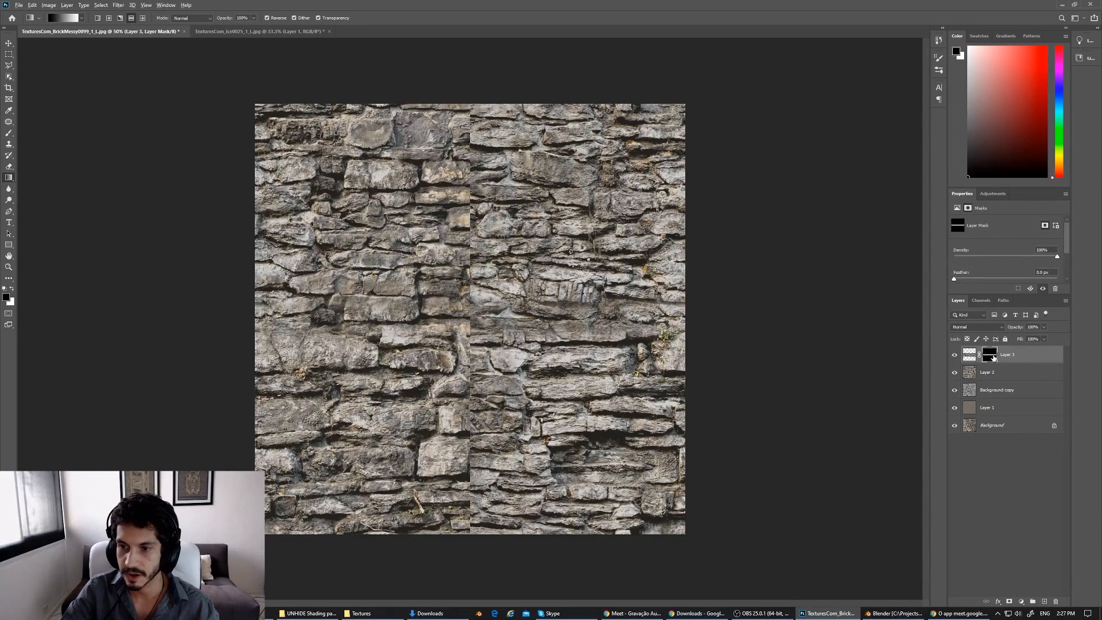
Step: Check the strip's mask on its own and redraw its reflected gradient wider to blend the strip across the horizontal seam
alt+click(993, 356)
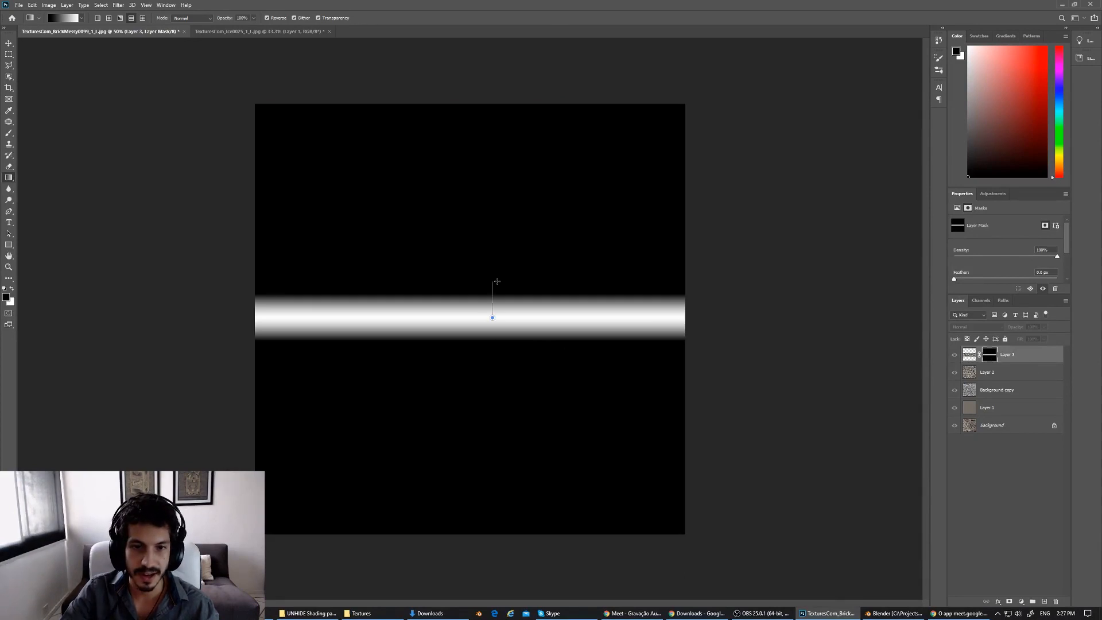
drag(498, 282, 498, 278)
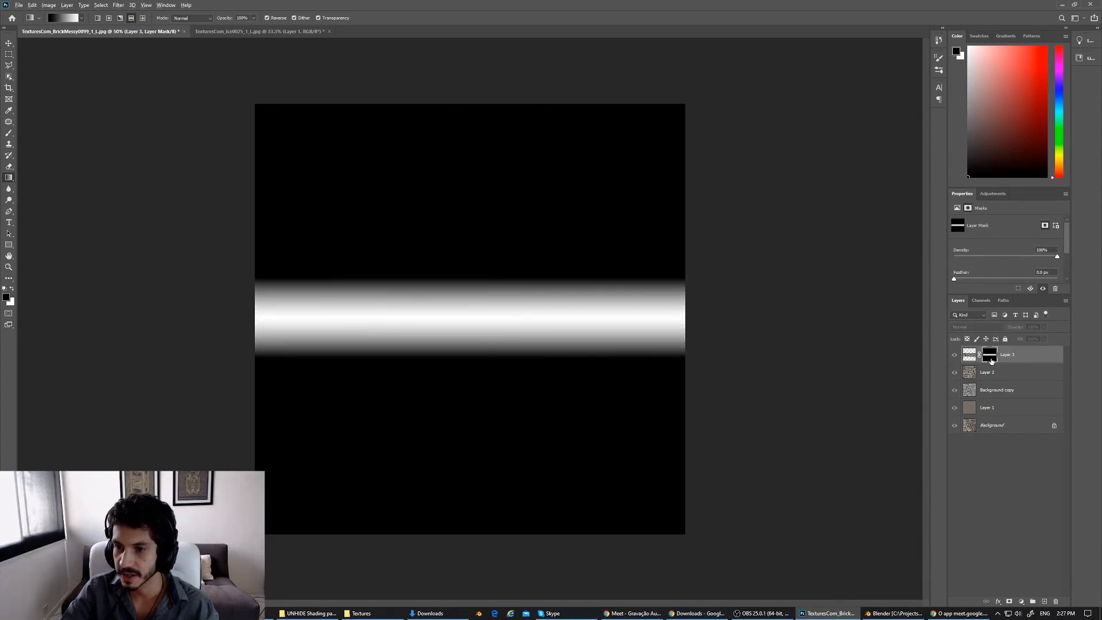
alt+click(990, 356)
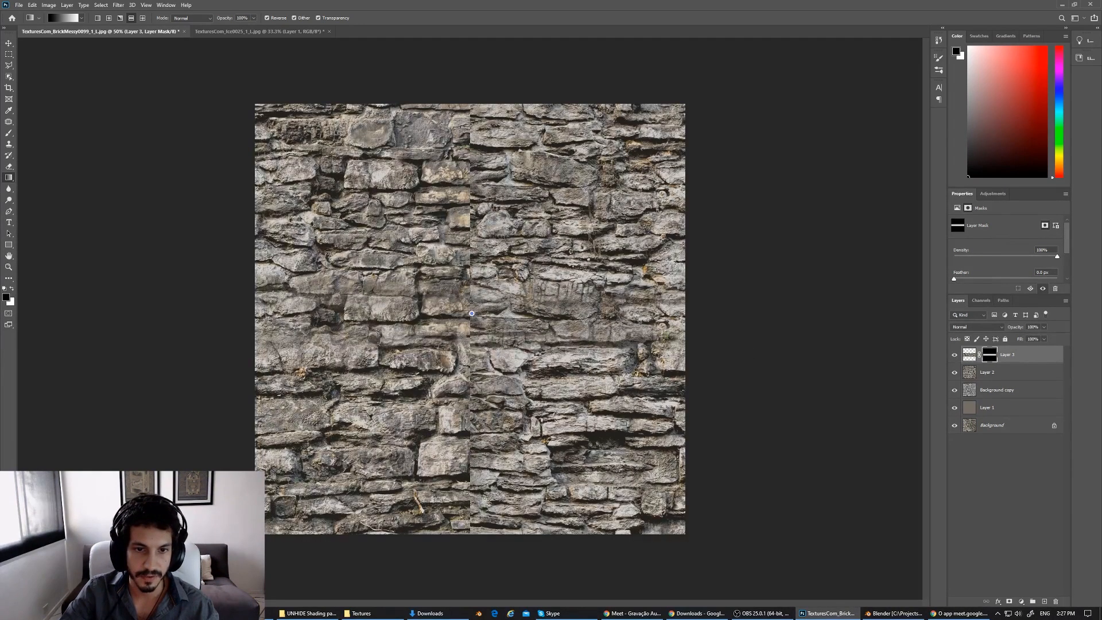
drag(472, 313, 472, 287)
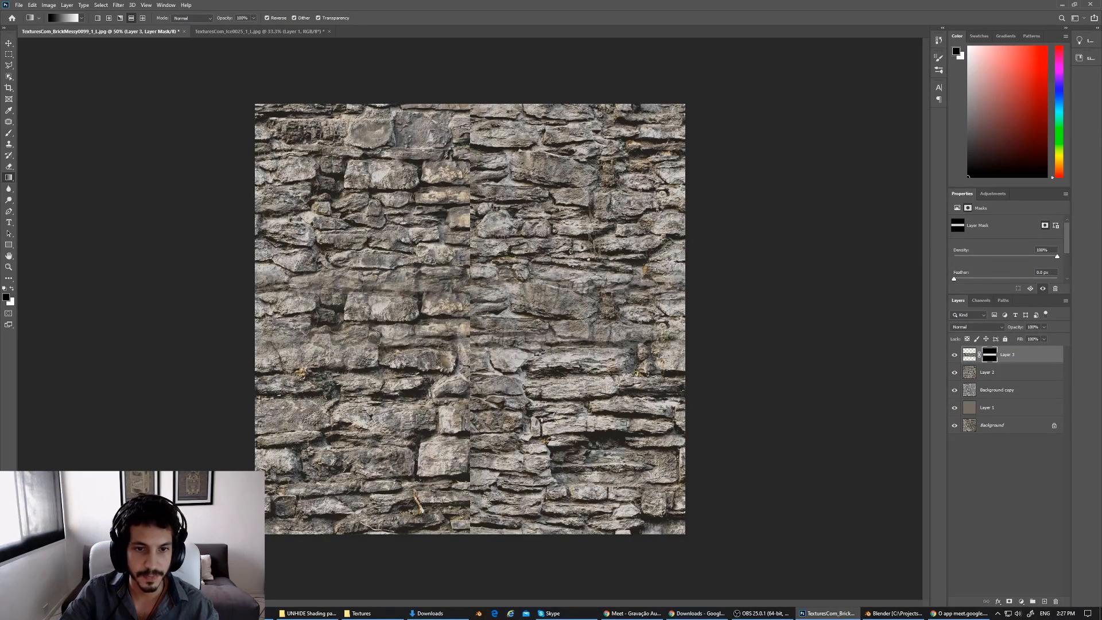
key(ctrl+z)
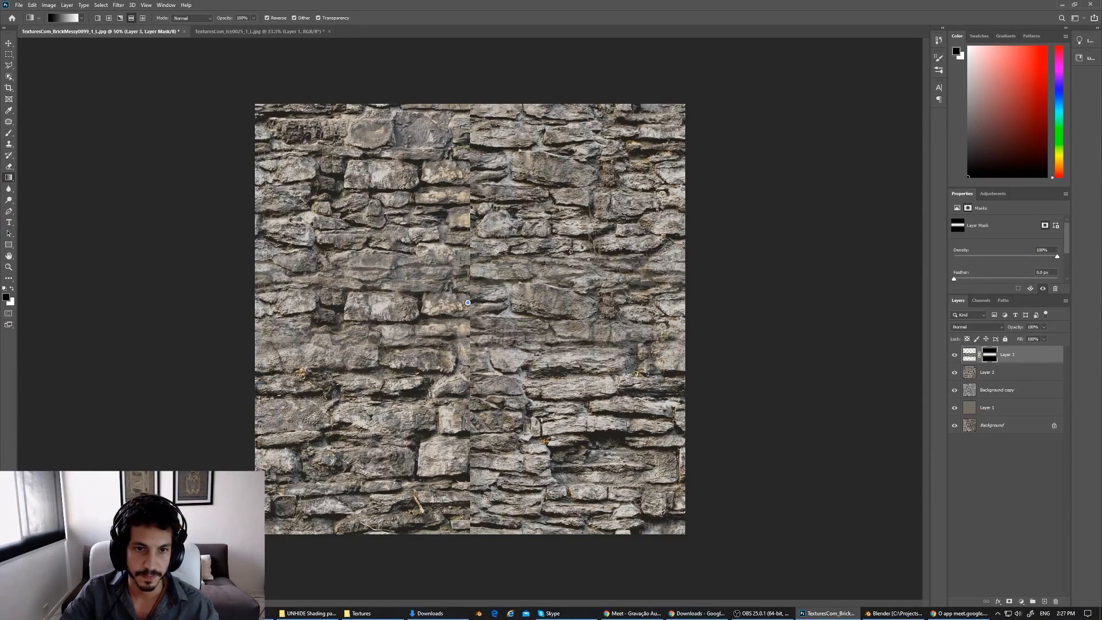
drag(471, 316, 473, 208)
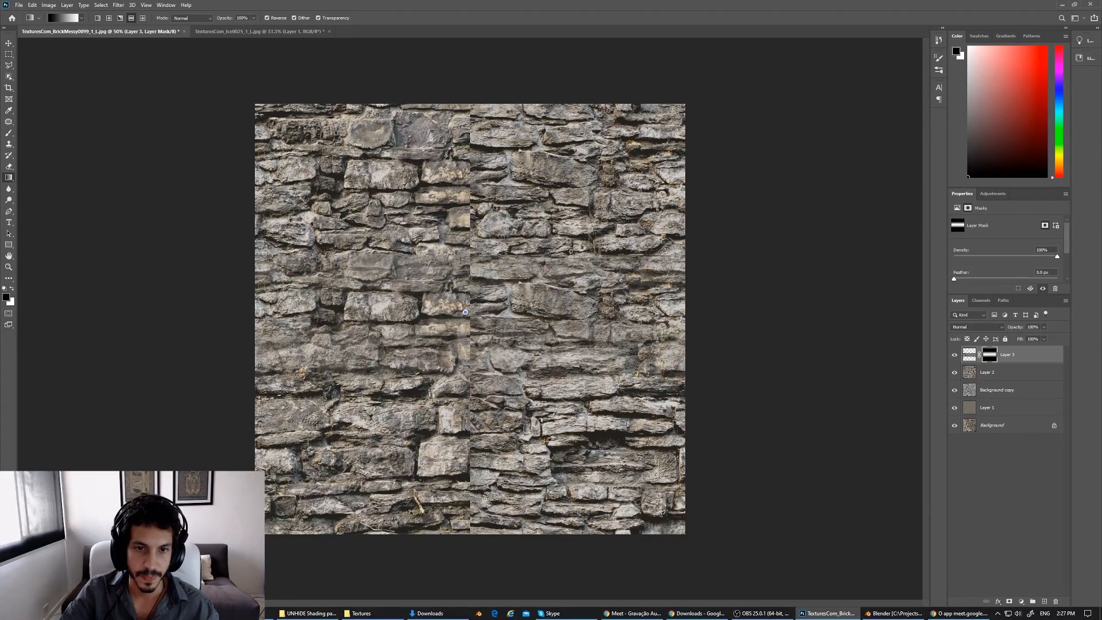
drag(471, 321, 471, 268)
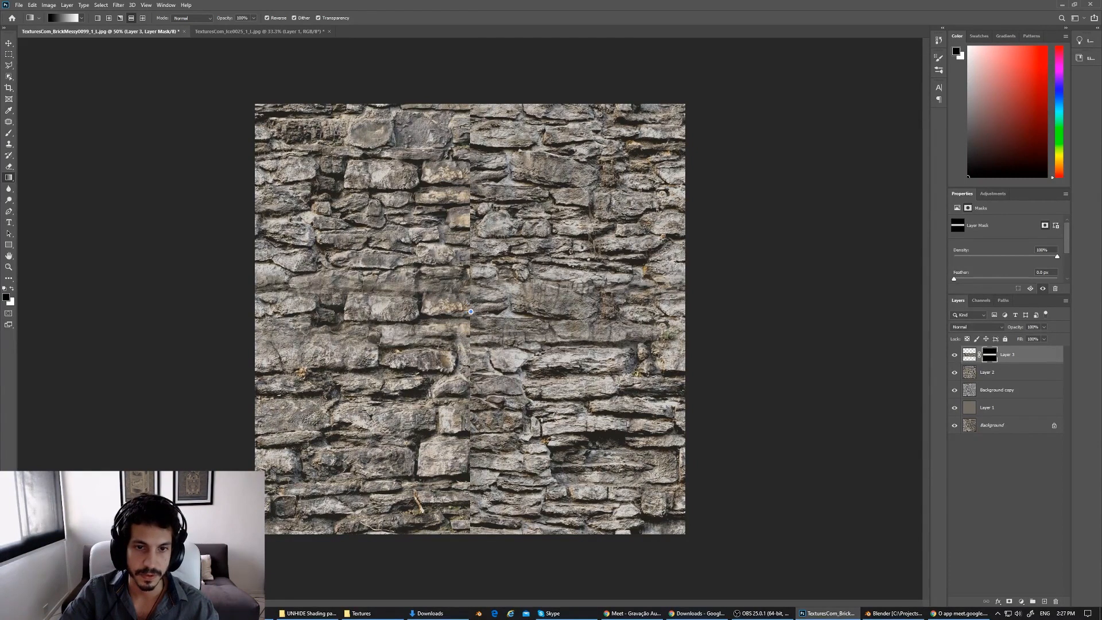
drag(646, 321, 646, 283)
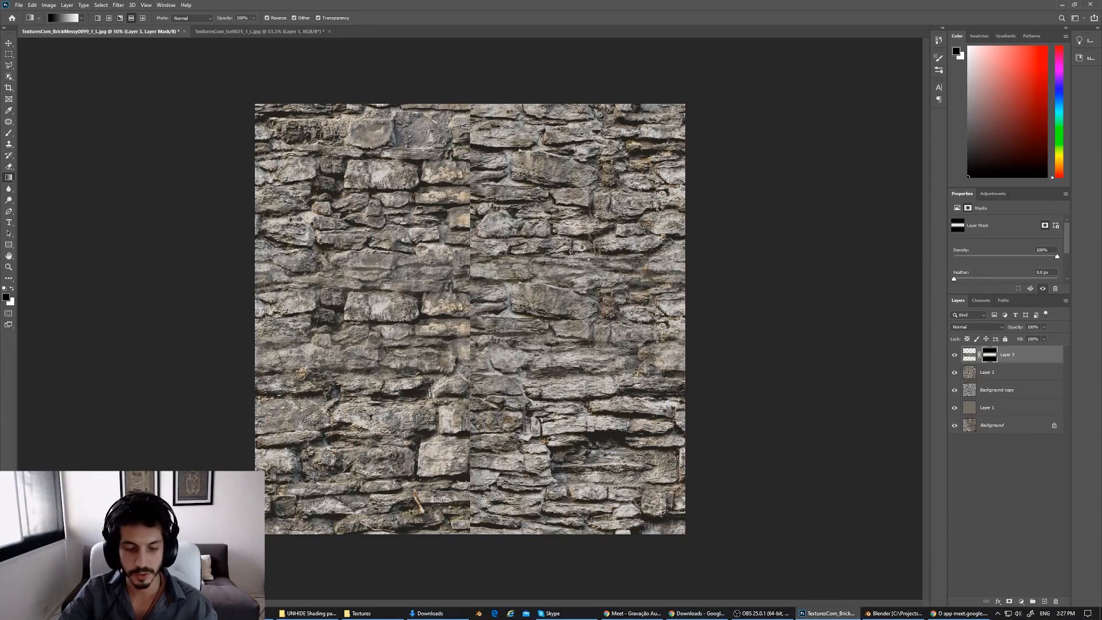
Step: Paint black with a soft brush on the strip's mask to hide blurry overlaps along the blended stones
key(b)
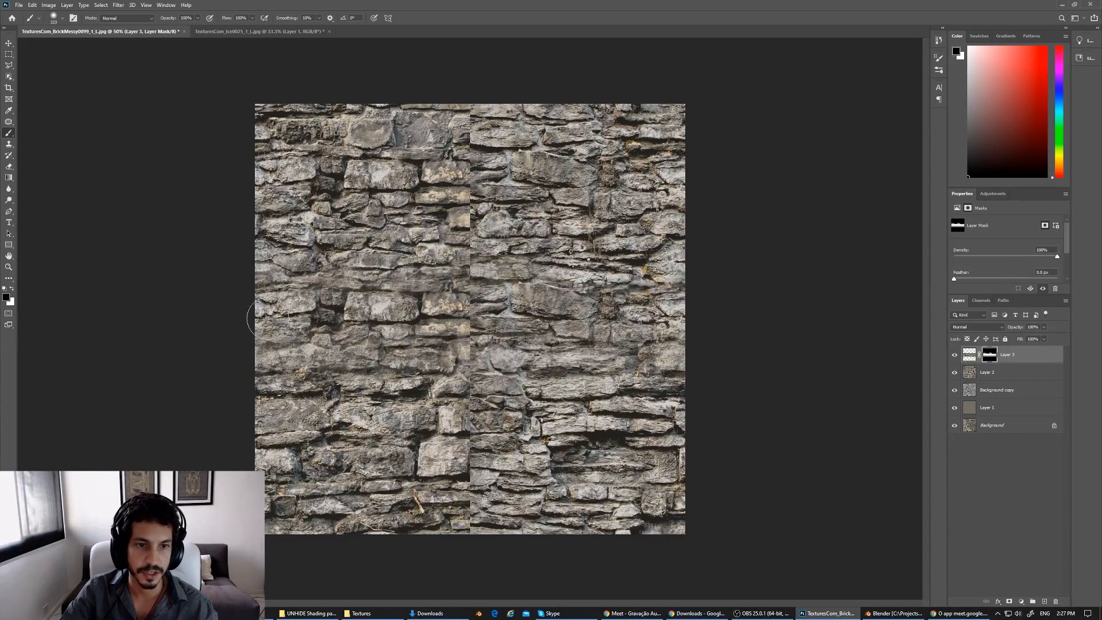
mouse_move(357, 372)
mouse_down()
mouse_move(267, 359)
mouse_move(341, 370)
mouse_move(360, 357)
mouse_move(536, 366)
mouse_move(486, 350)
mouse_move(604, 362)
mouse_move(588, 360)
mouse_move(692, 345)
mouse_up()
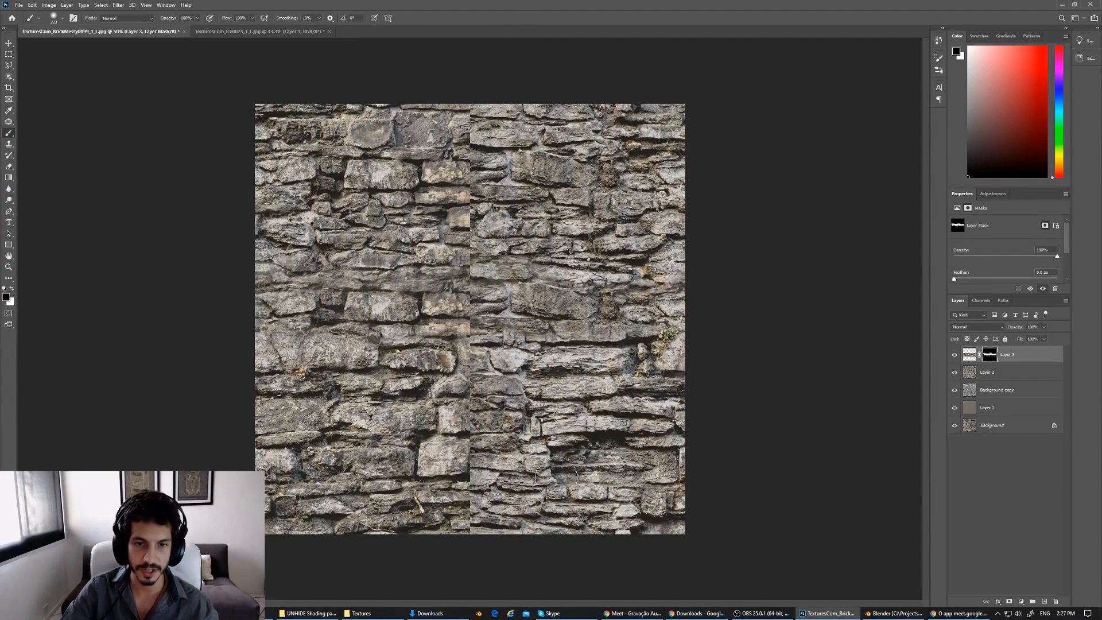
Step: Copy a full-height strip about 700 px wide from the wall's right half to a new top layer and move it over the vertical seam
key(m)
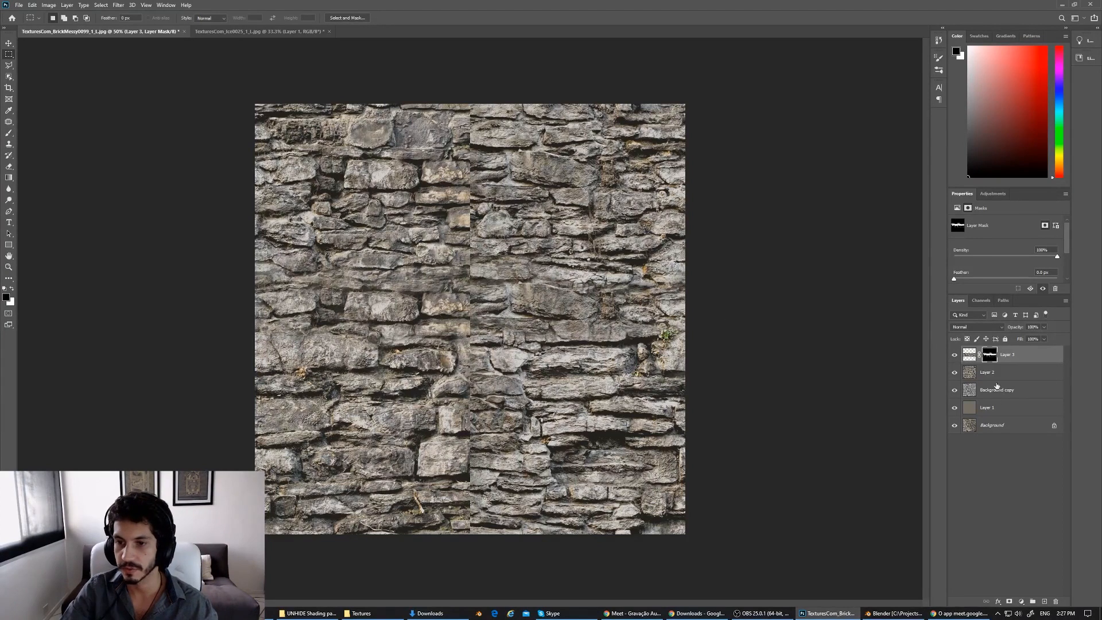
key(alt+bracketleft)
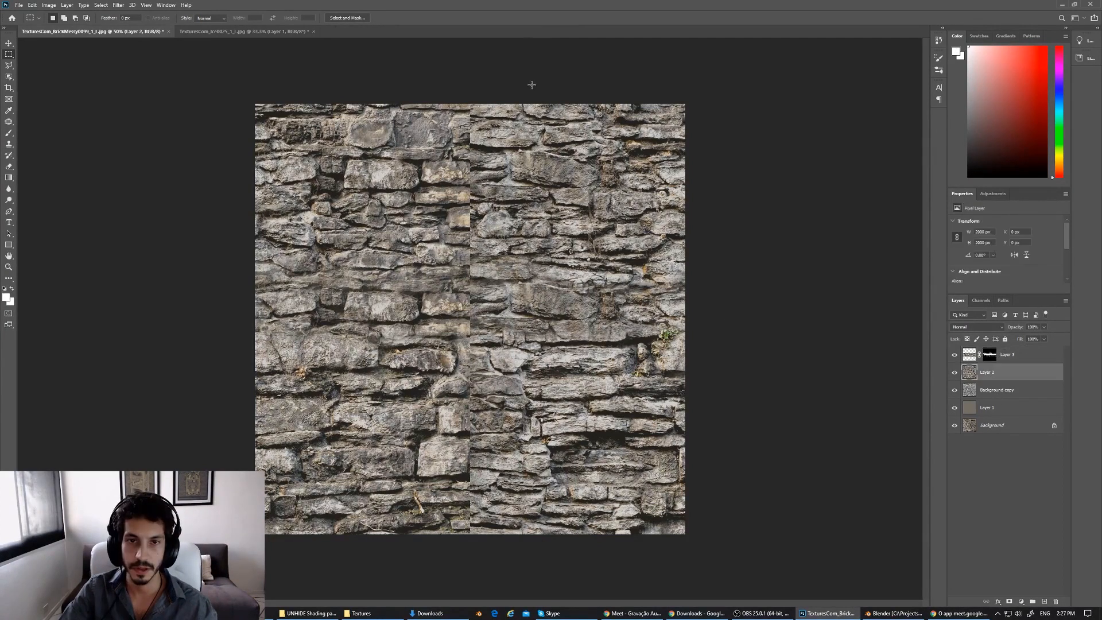
drag(529, 86, 646, 555)
click(499, 93)
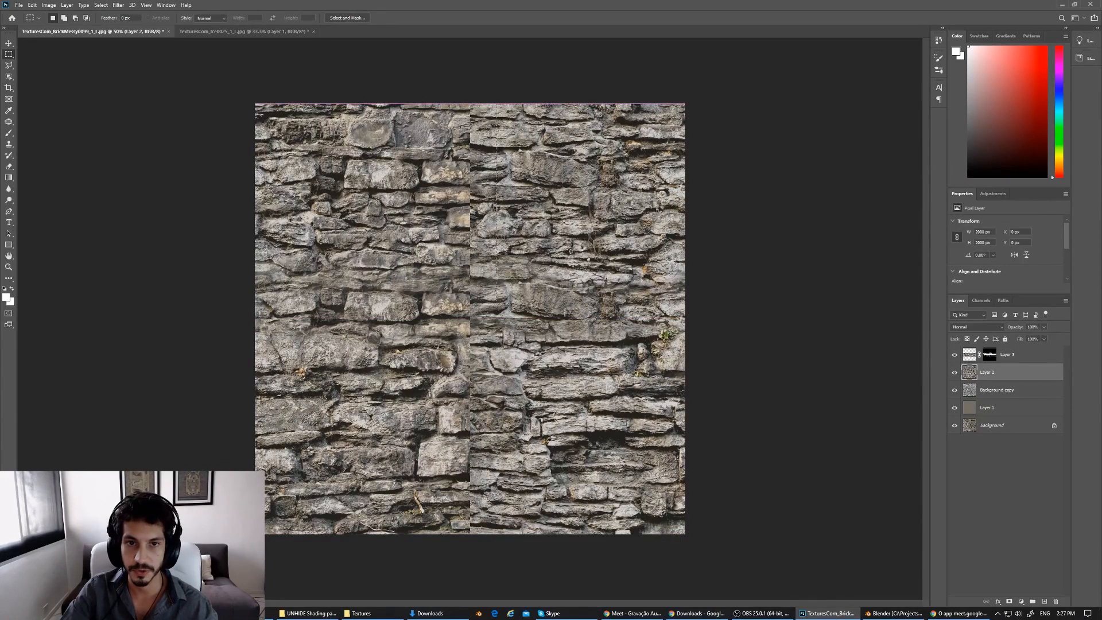
drag(646, 538, 496, 101)
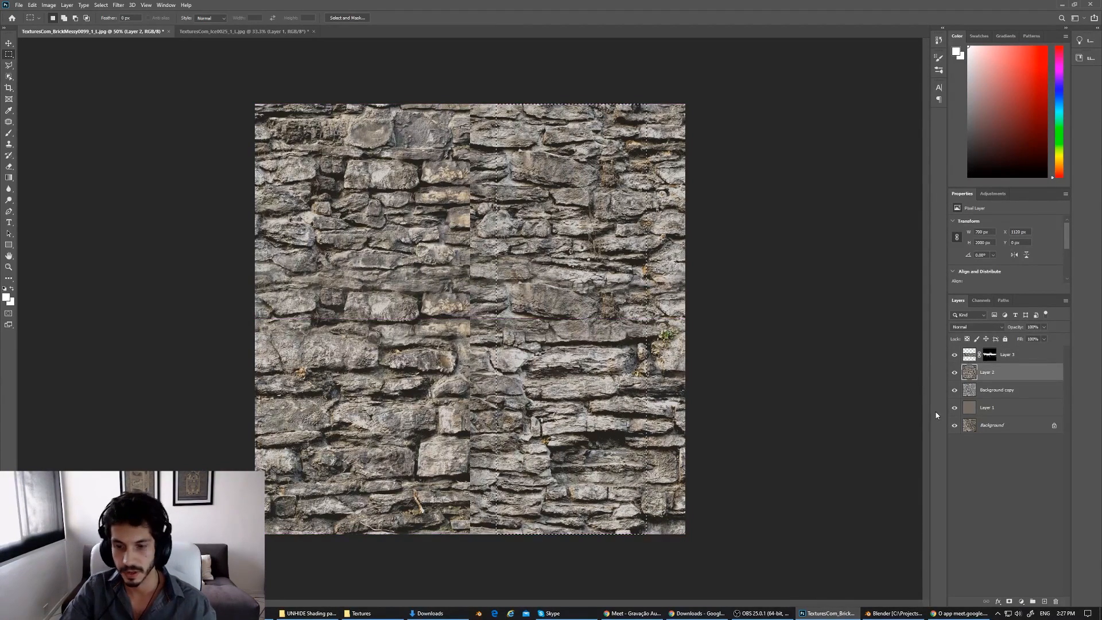
key(ctrl+j)
drag(969, 372, 971, 355)
key(v)
drag(574, 336, 465, 343)
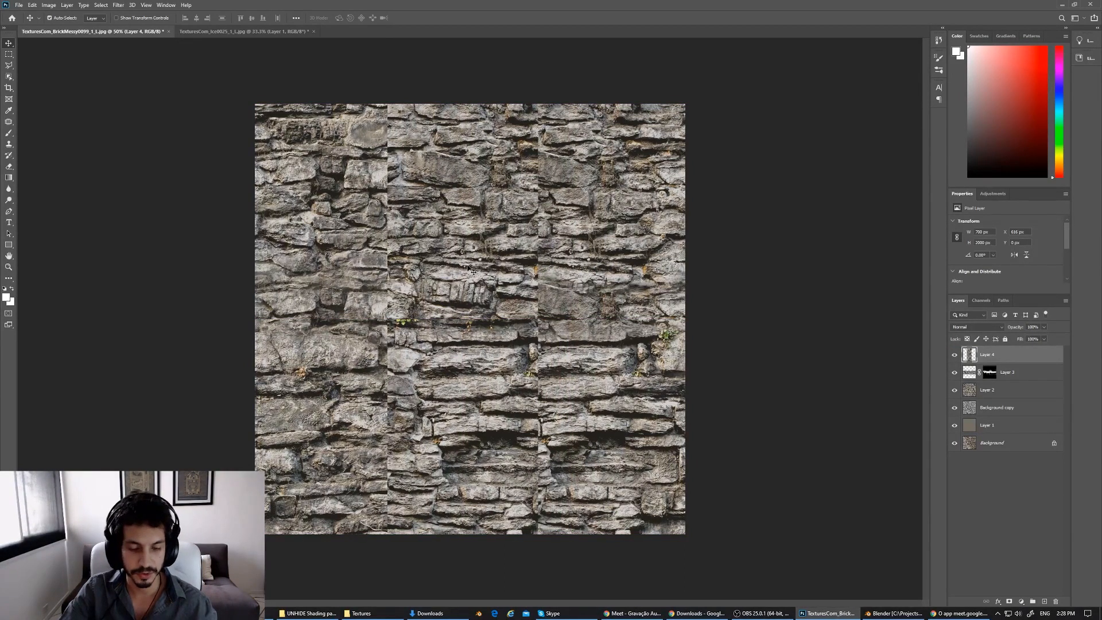
Step: Mirror the copied vertical strip horizontally and narrow it to about 652 px wide across the vertical seam
key(ctrl+t)
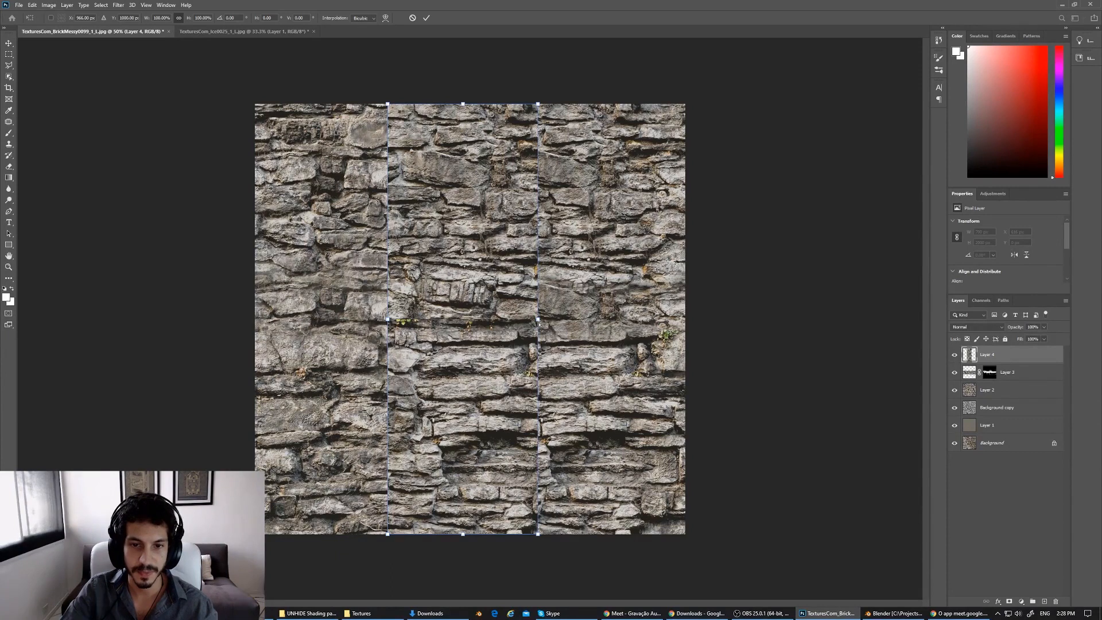
mouse_move(540, 320)
mouse_down()
mouse_move(471, 320)
mouse_move(518, 322)
mouse_up()
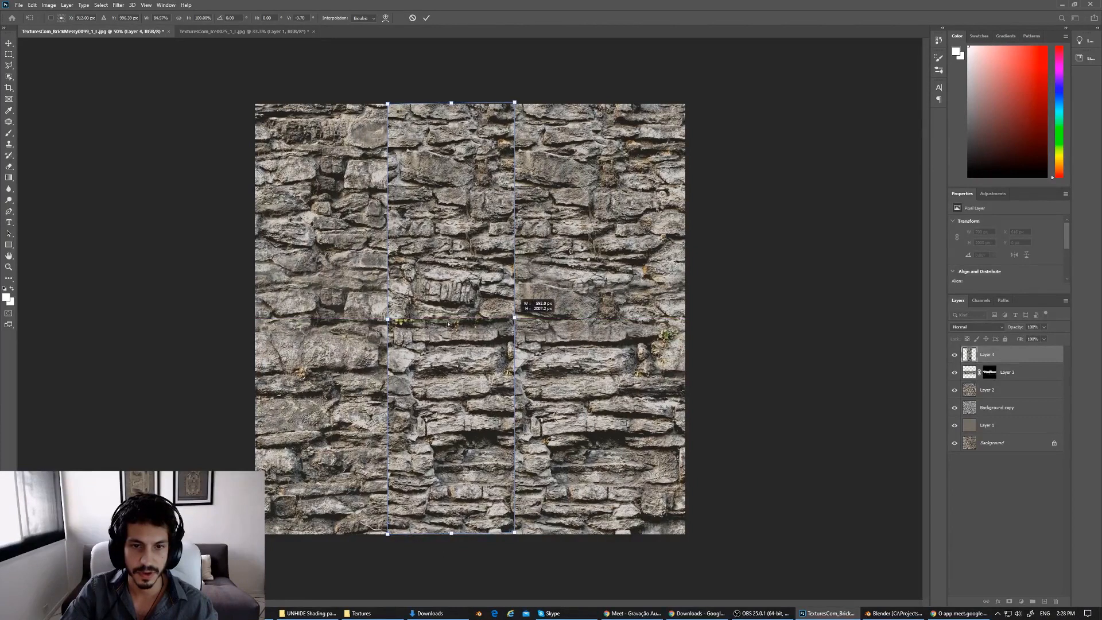
drag(356, 326, 472, 320)
key(Return)
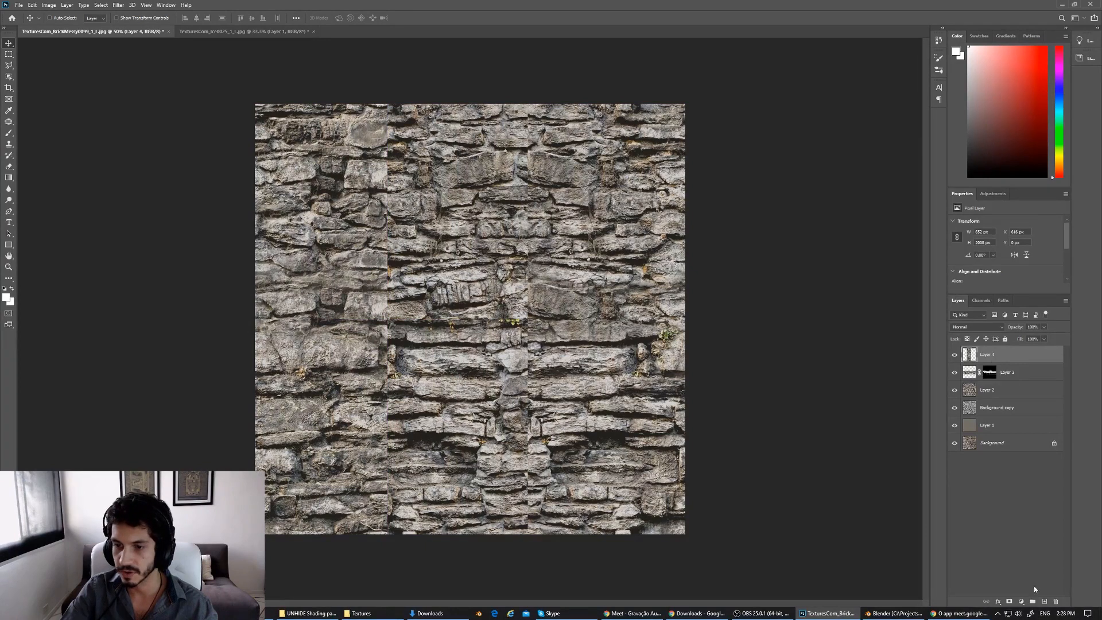
Step: Add a layer mask to the mirrored strip and fill it with a horizontal reflected gradient that fades both side edges
click(1010, 602)
key(g)
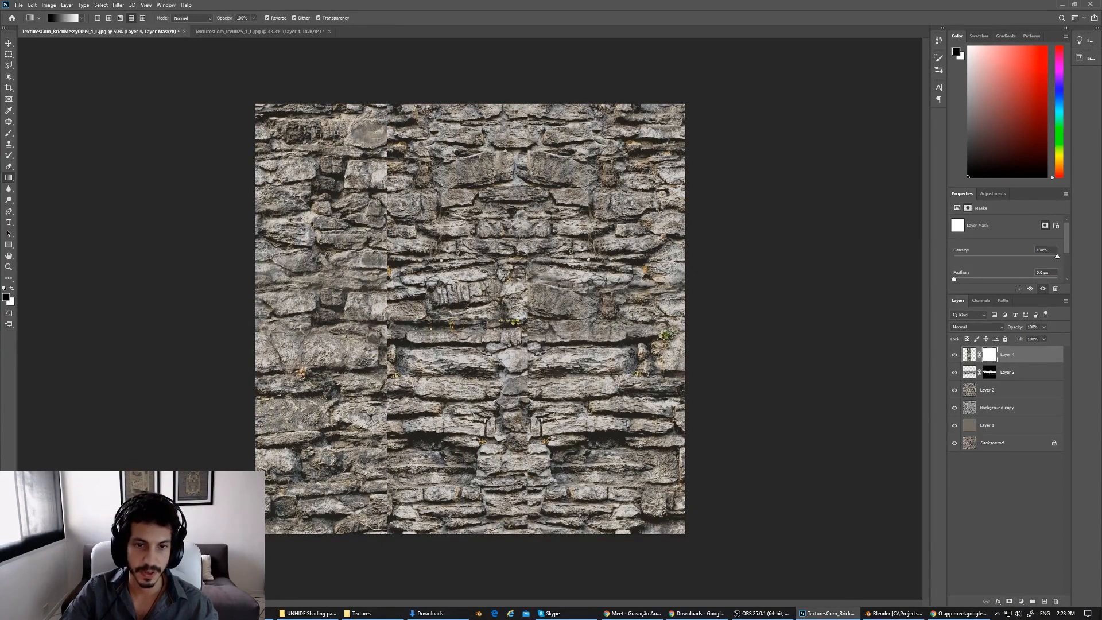
mouse_move(465, 311)
mouse_down()
mouse_move(497, 315)
mouse_move(425, 314)
mouse_move(519, 321)
mouse_up()
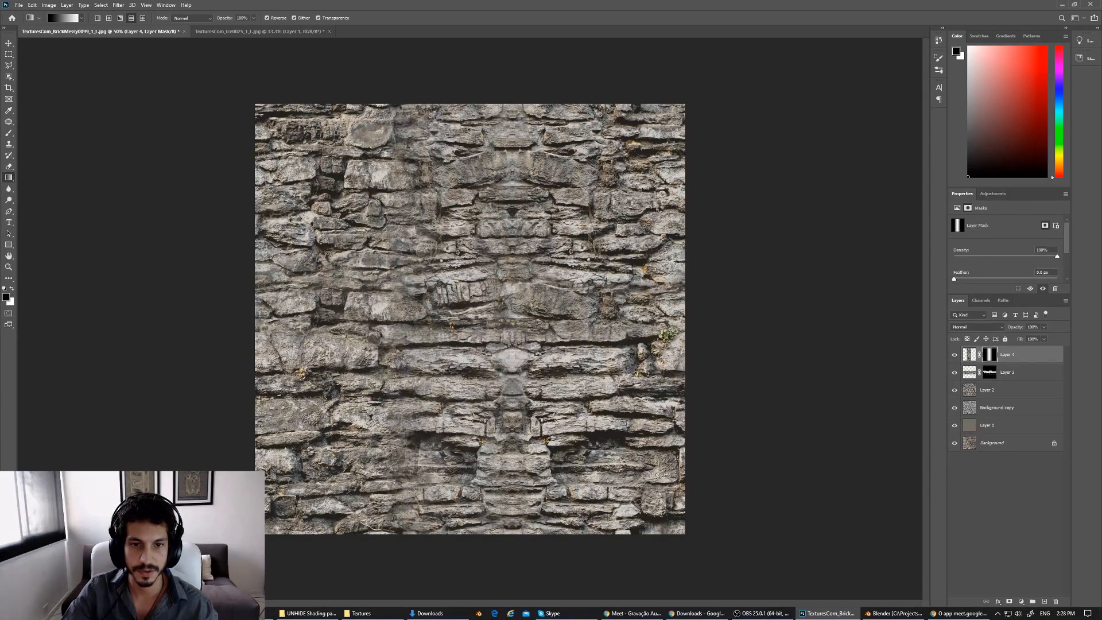
Step: Paint black with a soft brush on the vertical strip's mask to reveal whole stones along its blended edges
key(b)
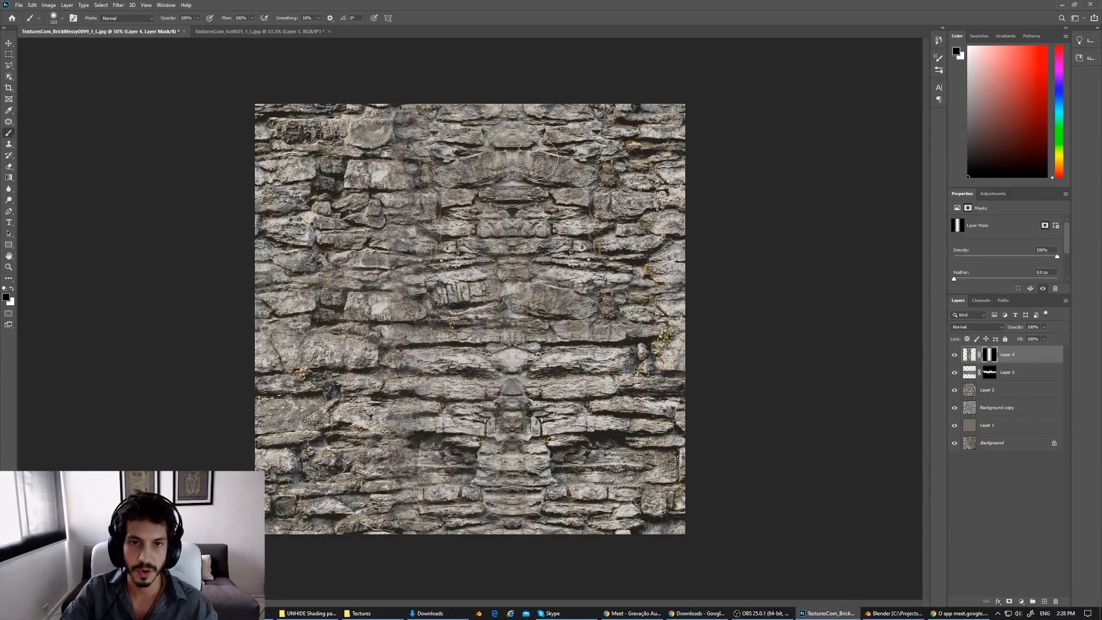
alt+right_click(536, 159)
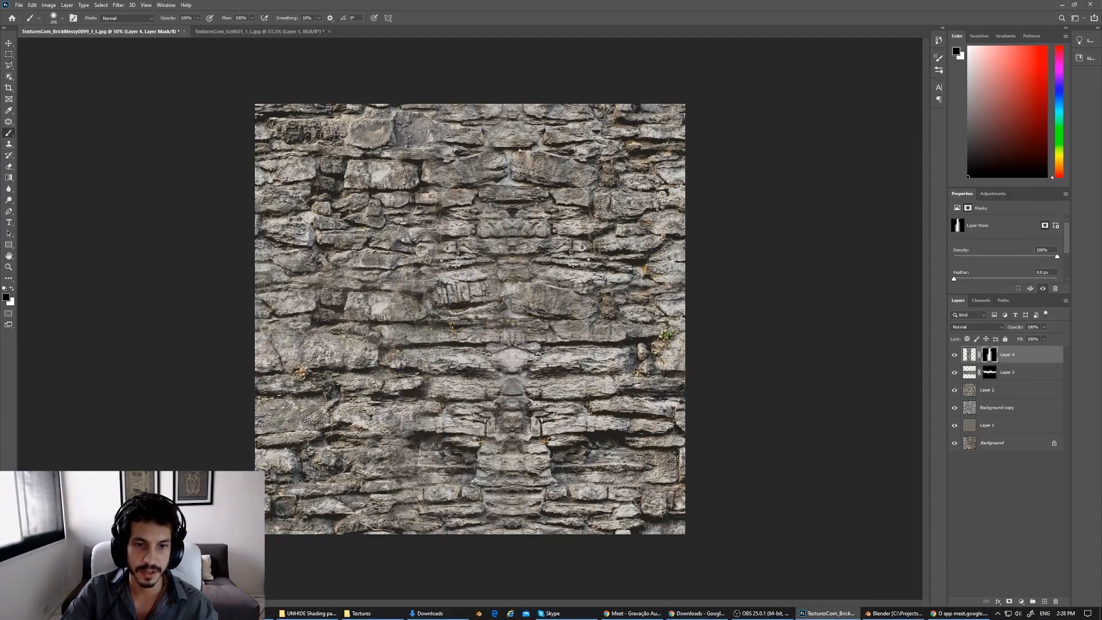
mouse_move(410, 440)
mouse_down()
mouse_move(387, 484)
mouse_move(402, 515)
mouse_move(433, 458)
mouse_move(450, 459)
mouse_move(462, 490)
mouse_up()
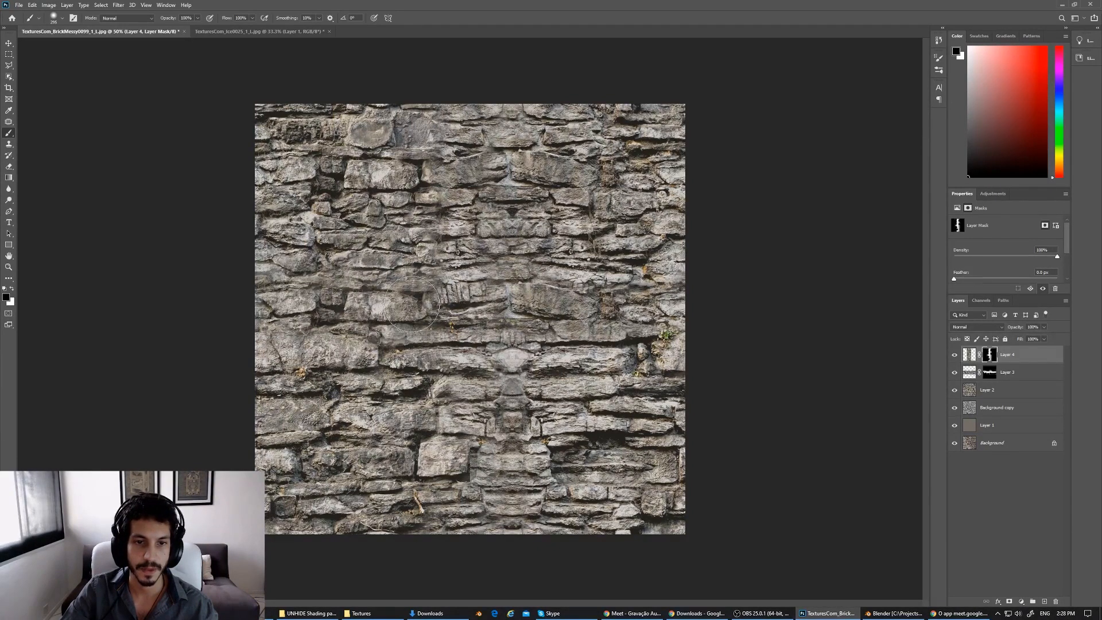
alt+right_click(432, 280)
drag(432, 279, 446, 281)
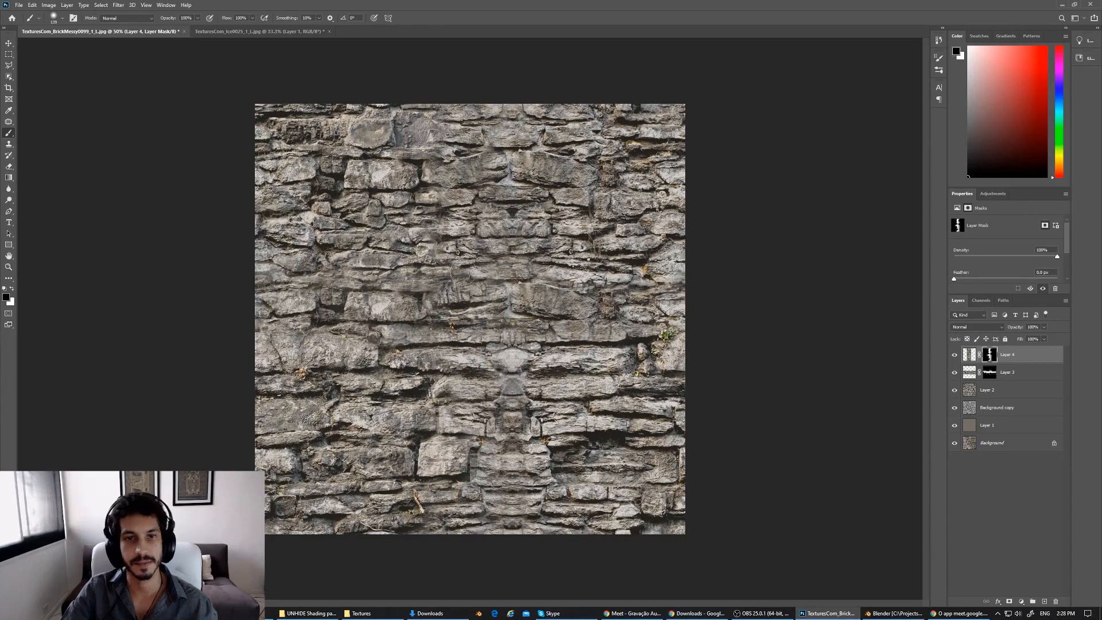
Step: Compare the blended wall with the original photo by showing the Background layer alone and restoring all layers
key(v)
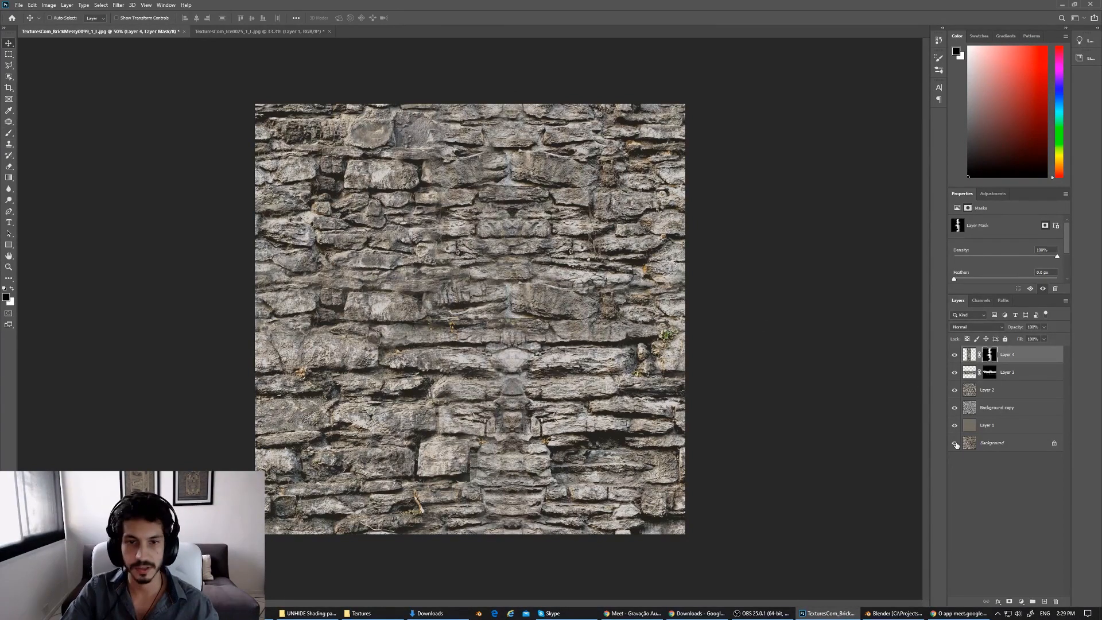
alt+click(955, 444)
alt+click(955, 444)
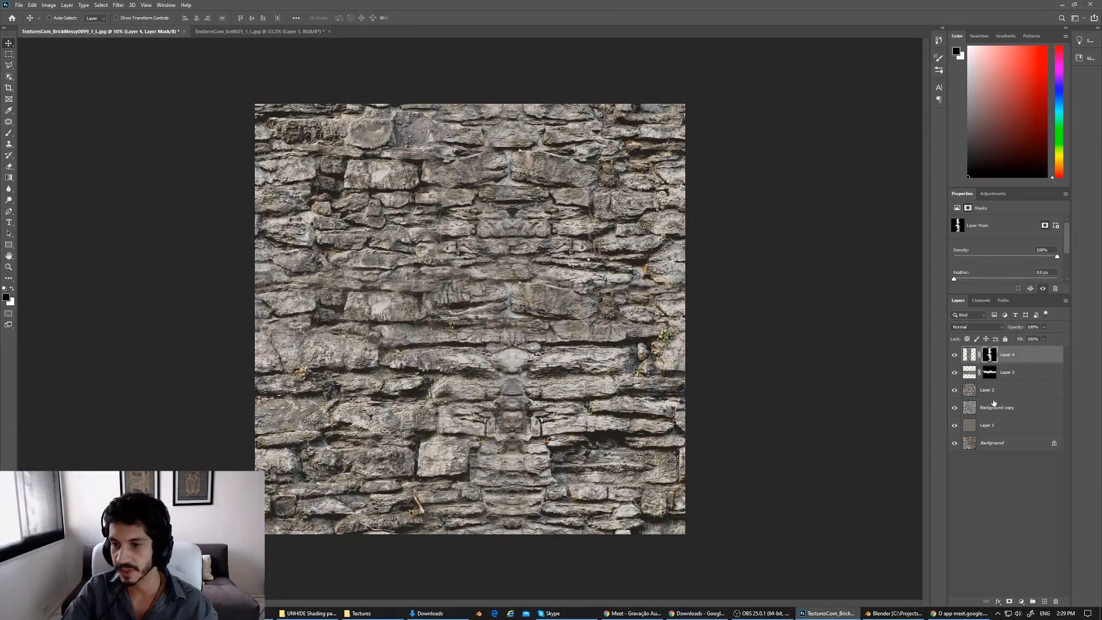
Step: Stamp all visible layers into a new top layer and define it as a pattern named TexturesCom_BrickMessy0099_1_L.jpg
shift+click(999, 450)
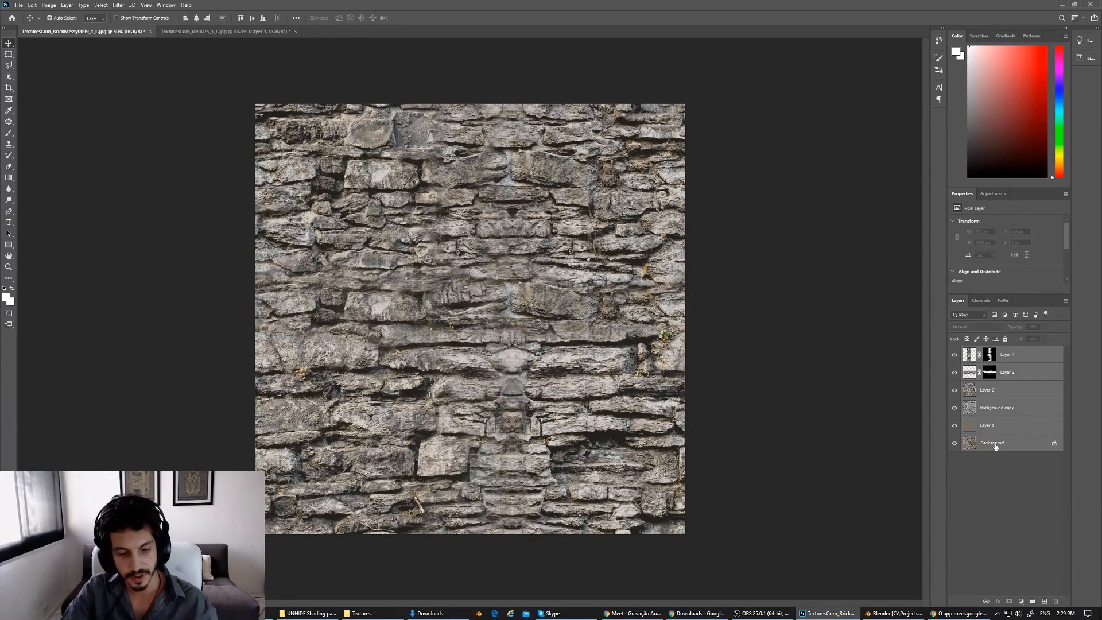
key(ctrl+alt+shift+e)
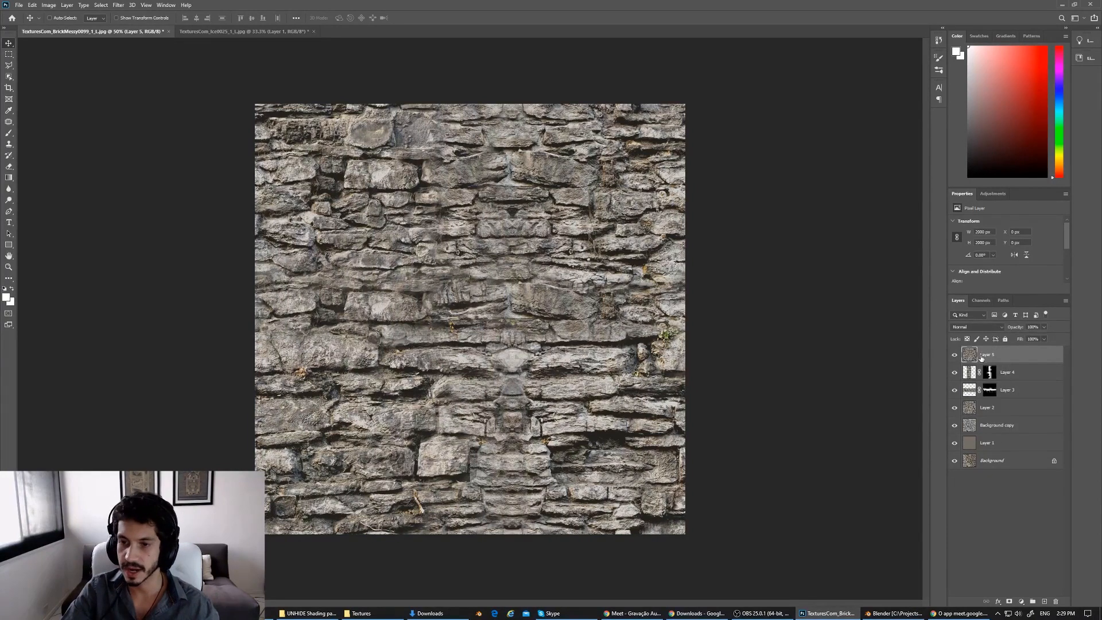
click(35, 5)
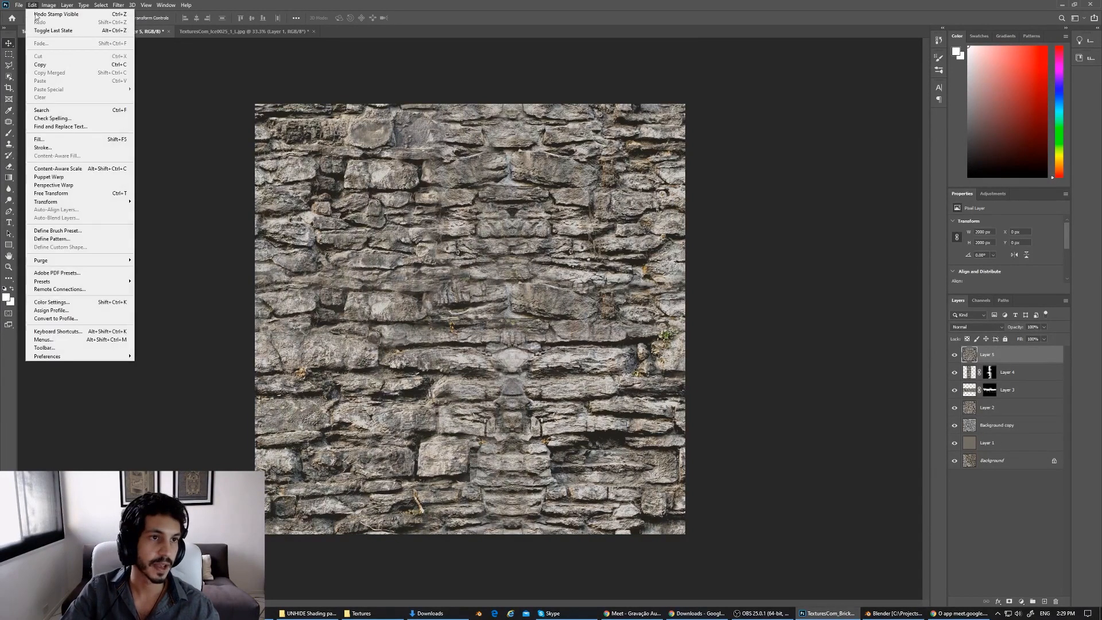
click(67, 241)
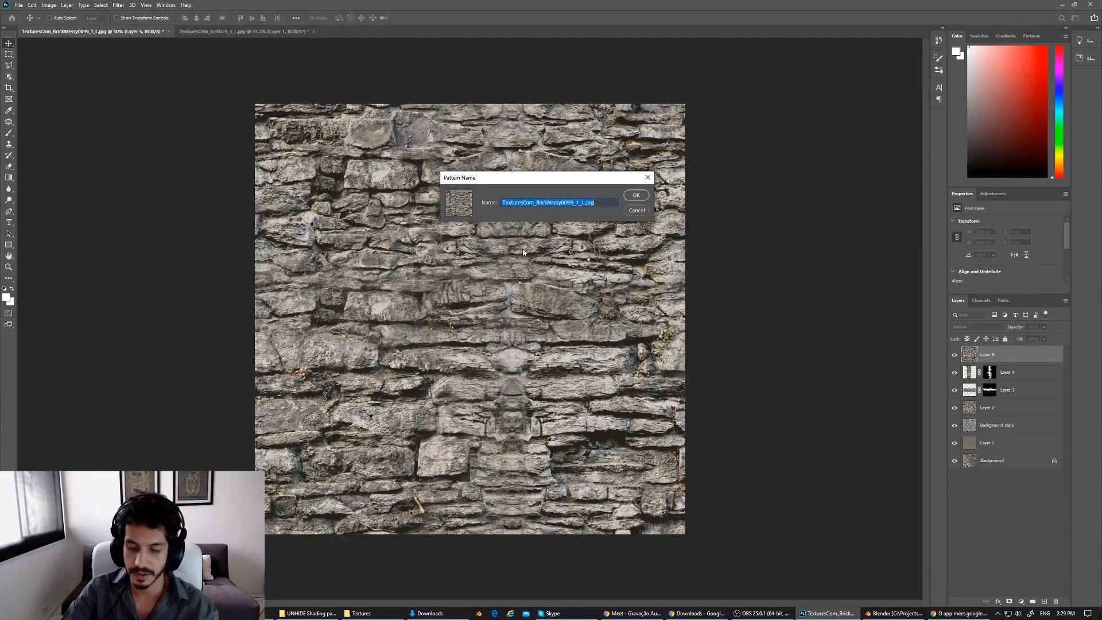
key(Return)
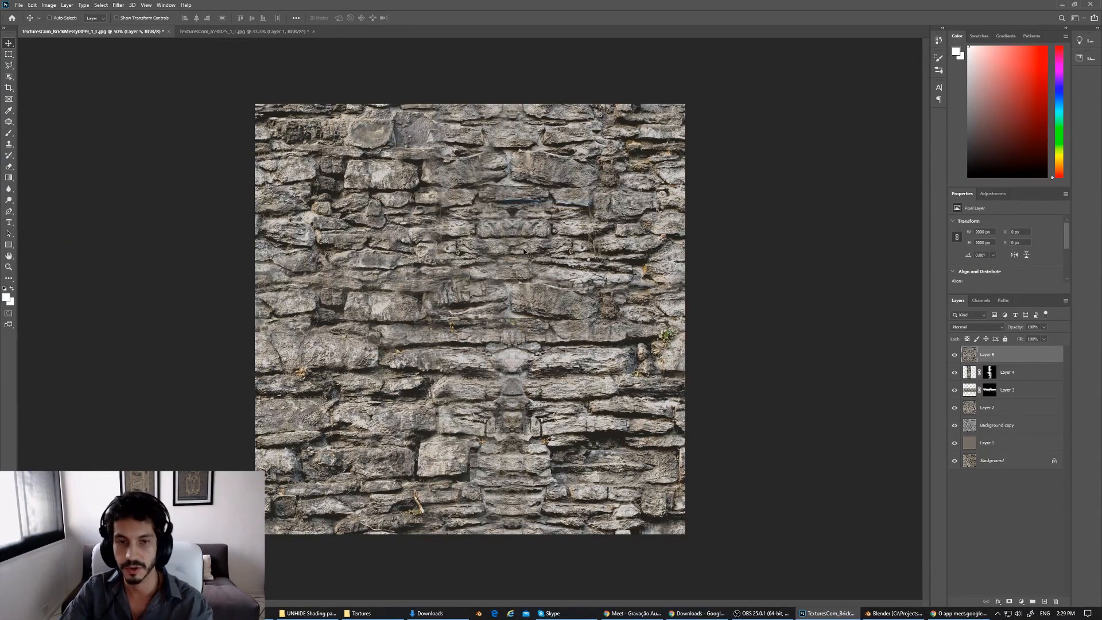
Step: Preview the stone wall's tiling with a Pattern Overlay of the new pattern at reduced scales, and discard the layer style
double_click(1028, 362)
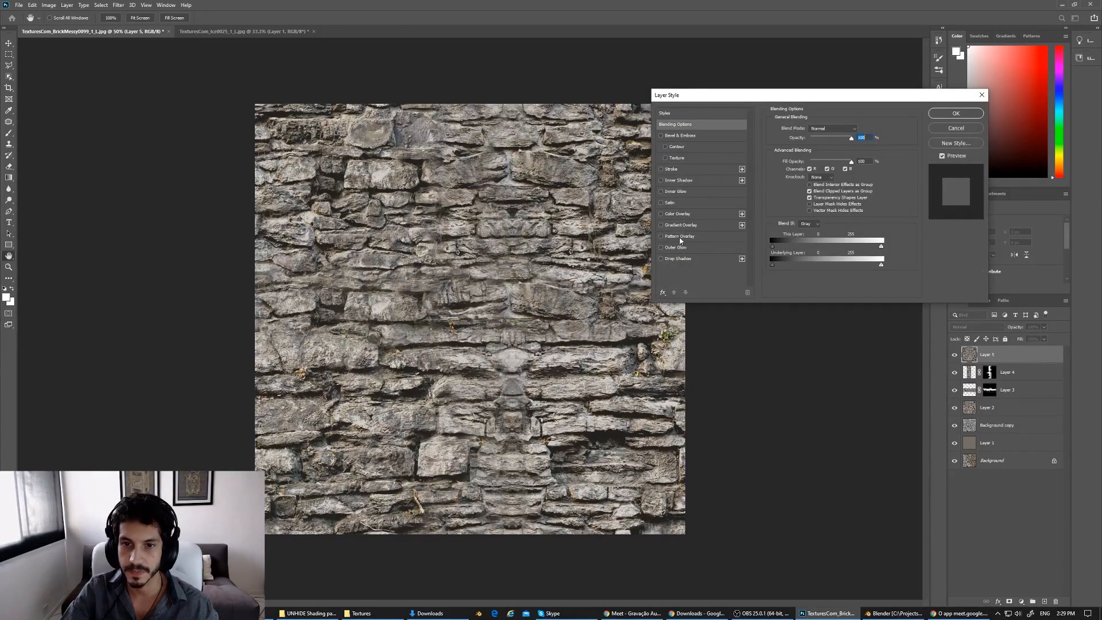
click(679, 237)
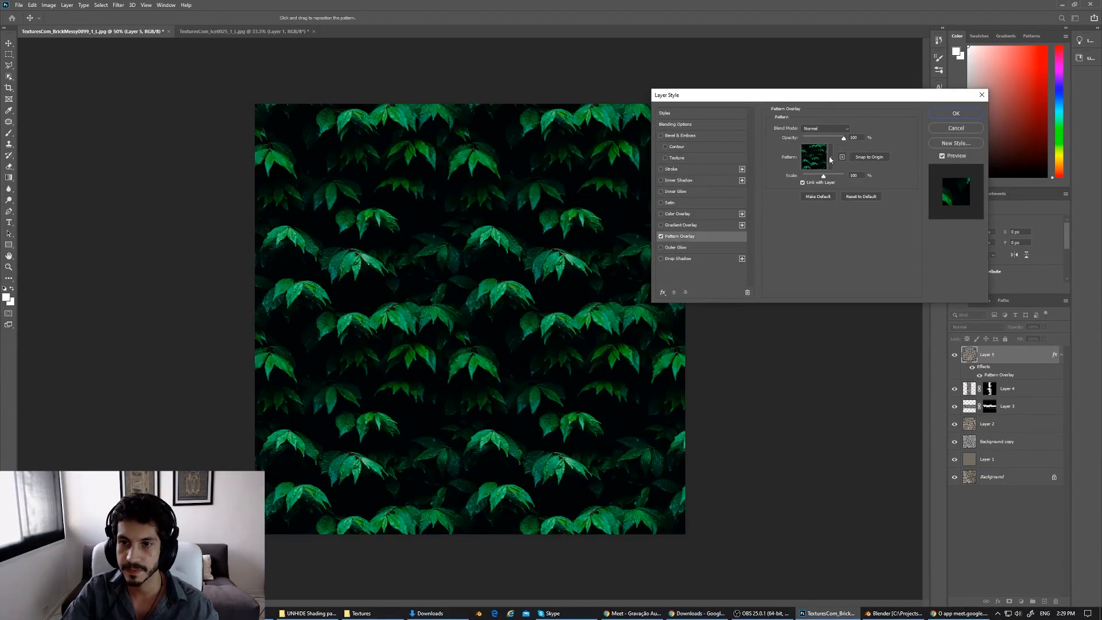
click(830, 159)
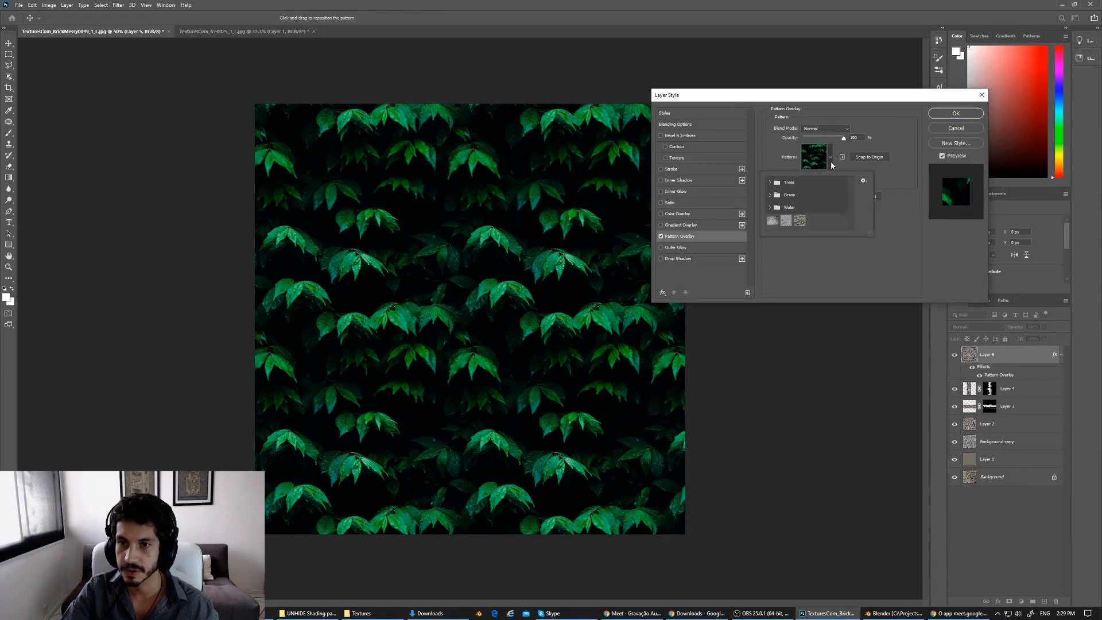
double_click(800, 221)
drag(824, 177, 809, 178)
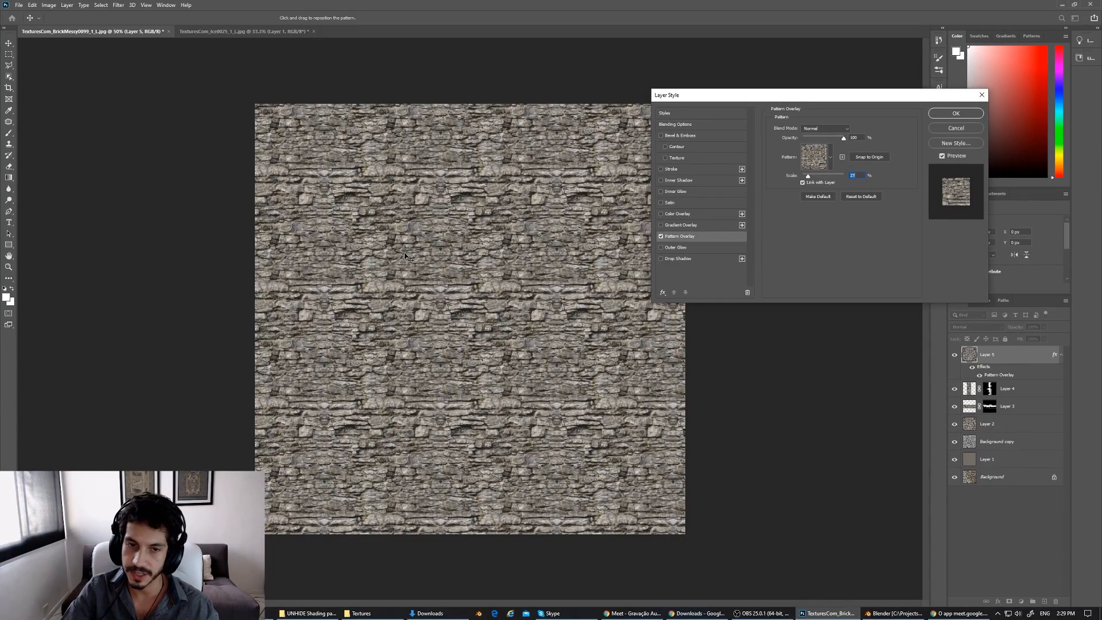
drag(810, 179, 812, 178)
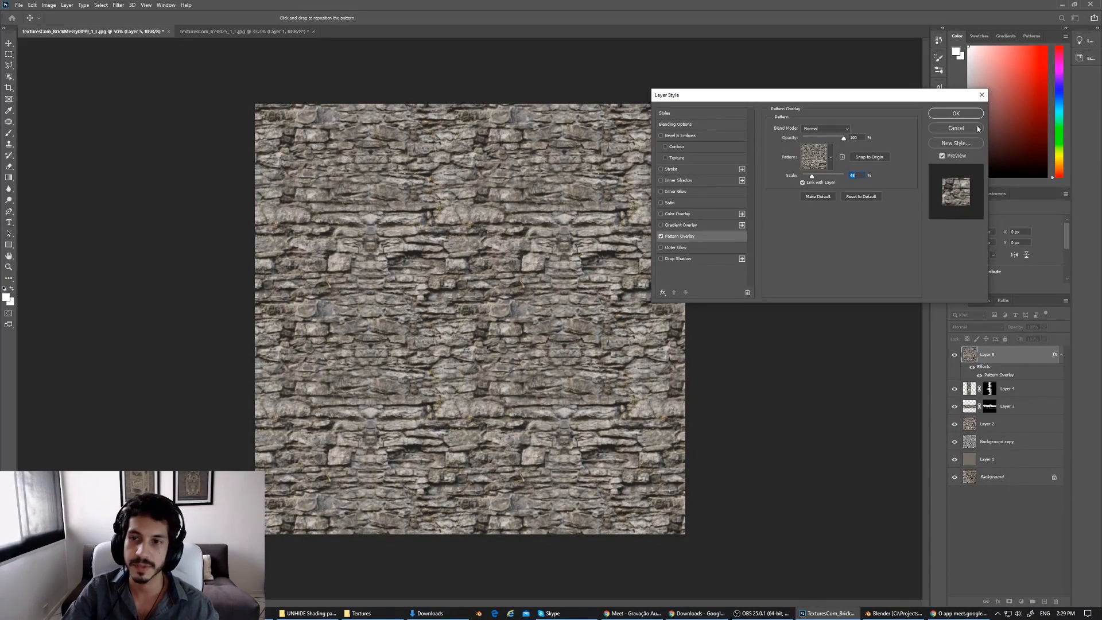
click(956, 128)
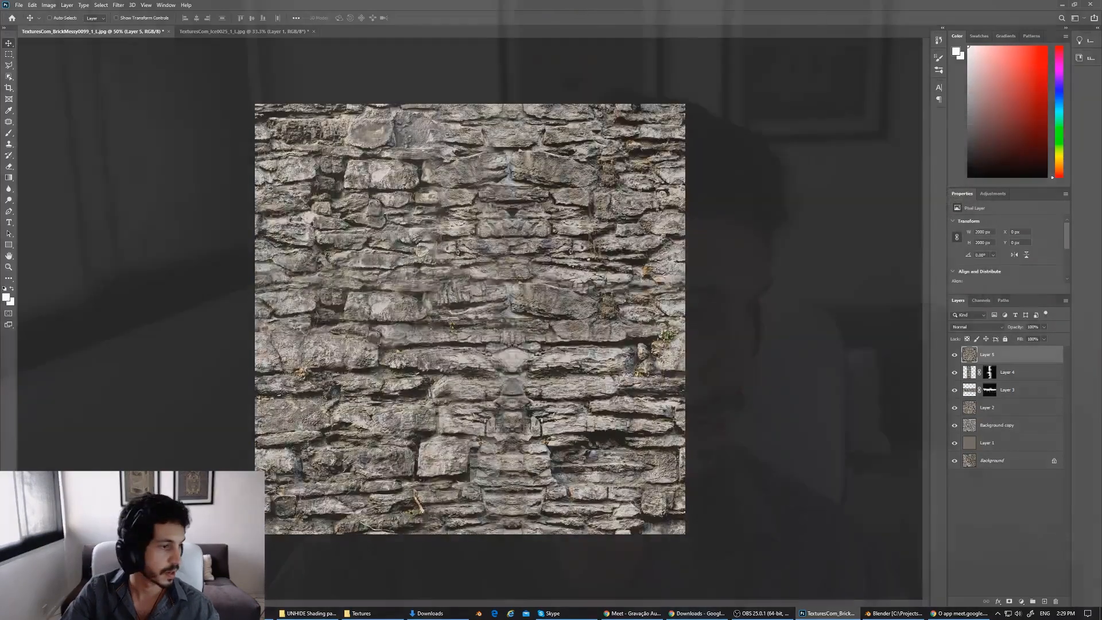